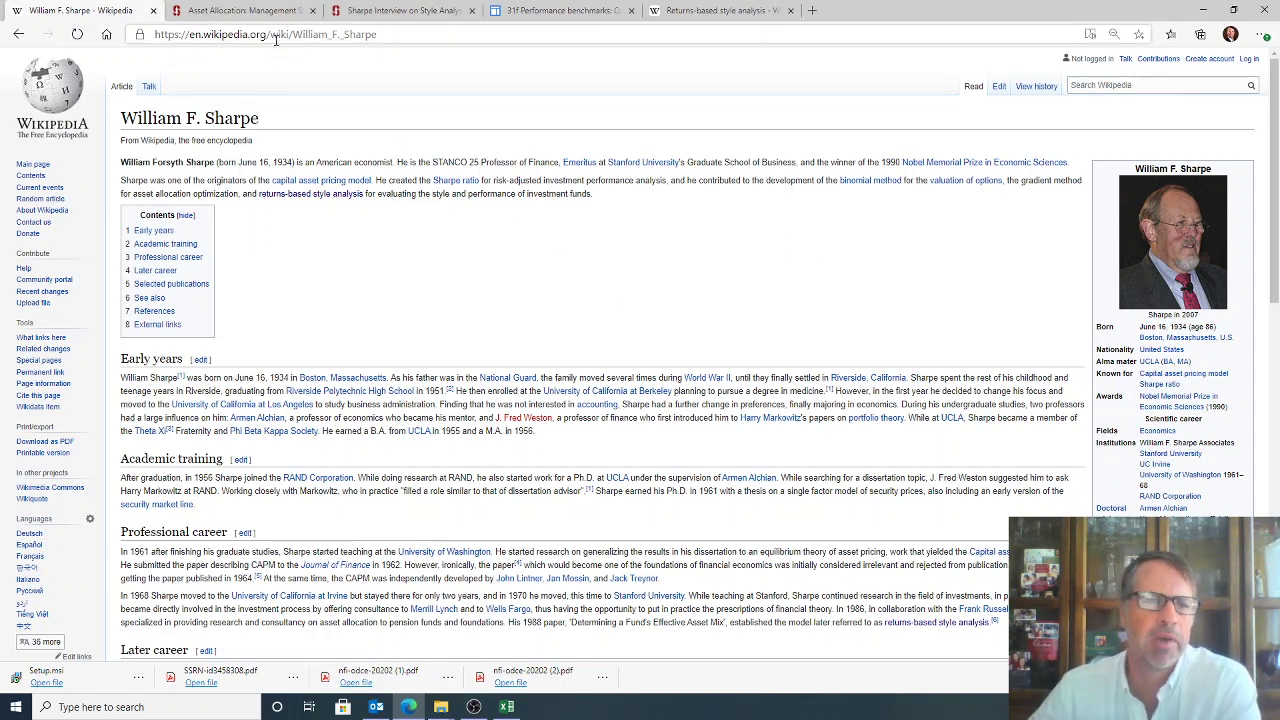
Switch to Sharpe's Stanford Asset Allocation article and scroll to Figure 1's four domestic equity classes
left_click(275, 18)
scroll(423, 371, "down", 5)
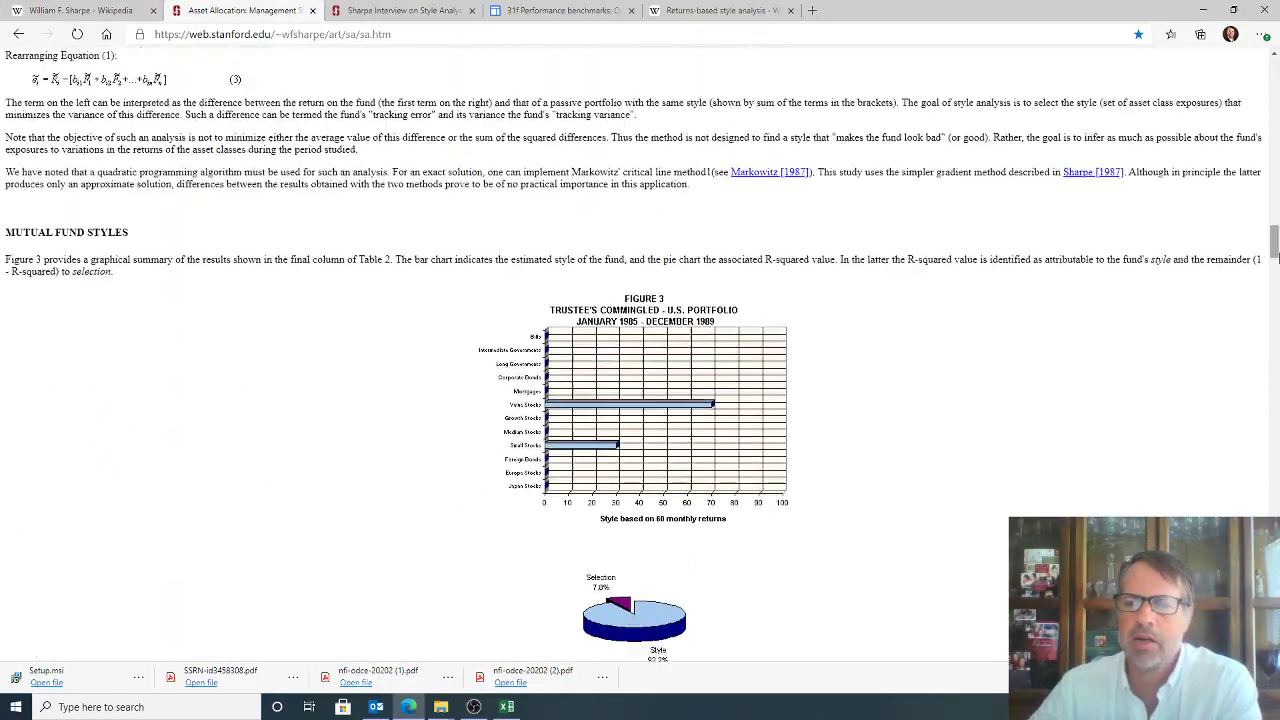
left_click_drag(1274, 245, 1274, 70)
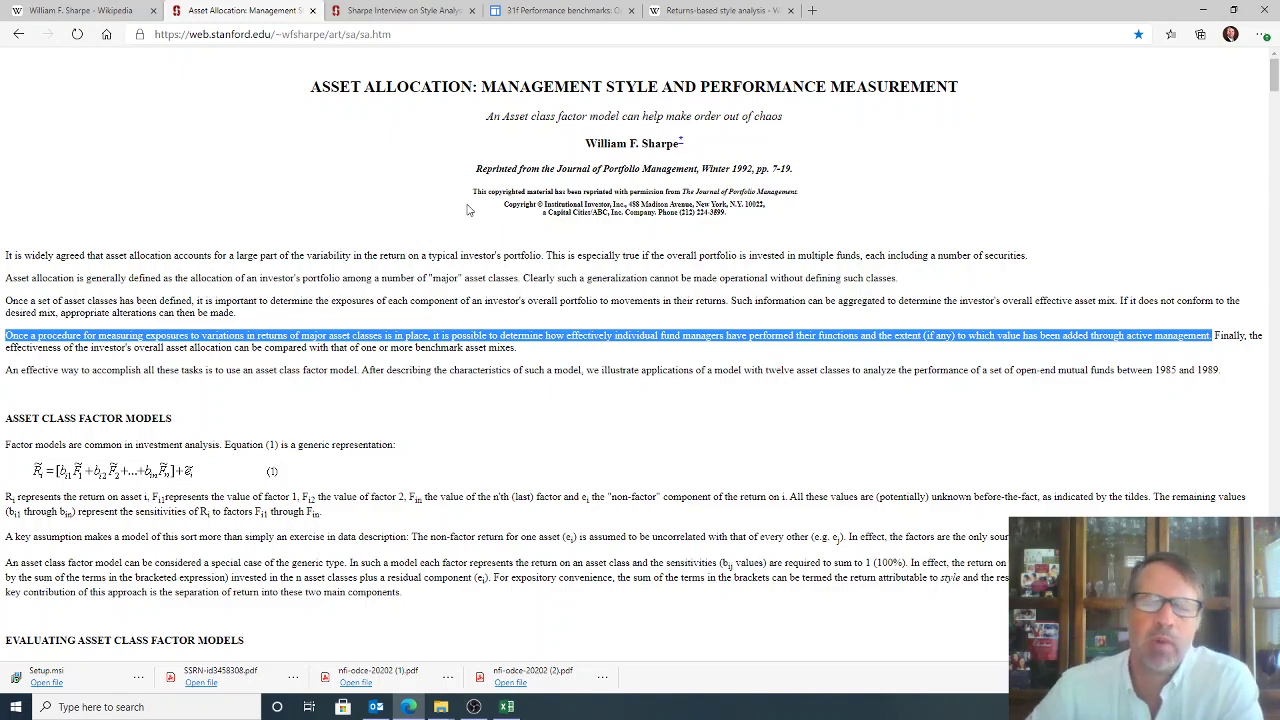
scroll(470, 210, "down", 1)
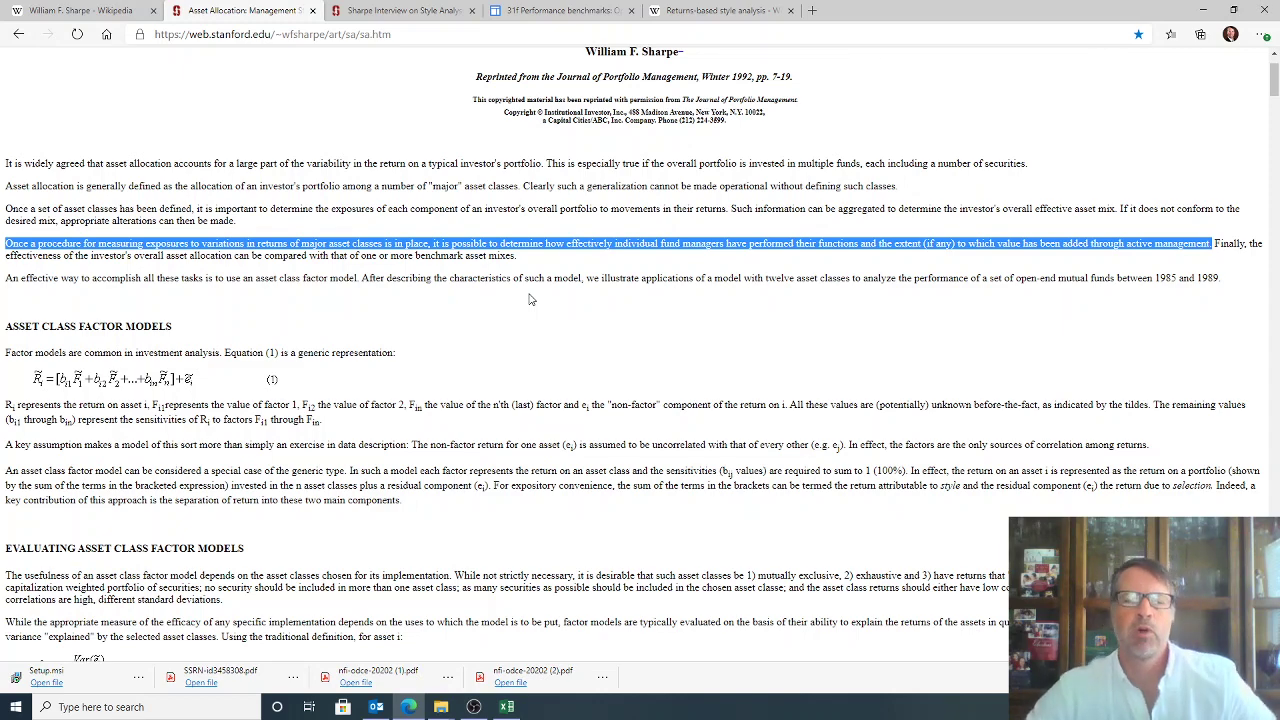
scroll(530, 299, "down", 6)
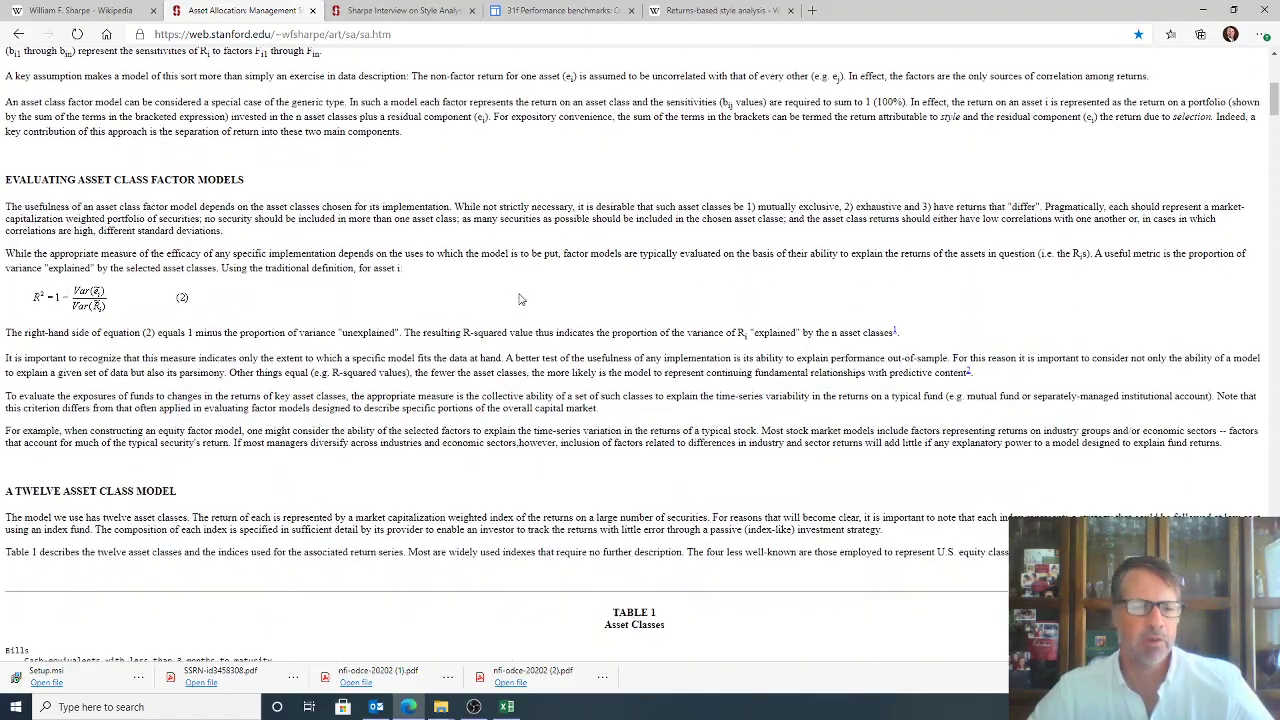
scroll(519, 299, "down", 4)
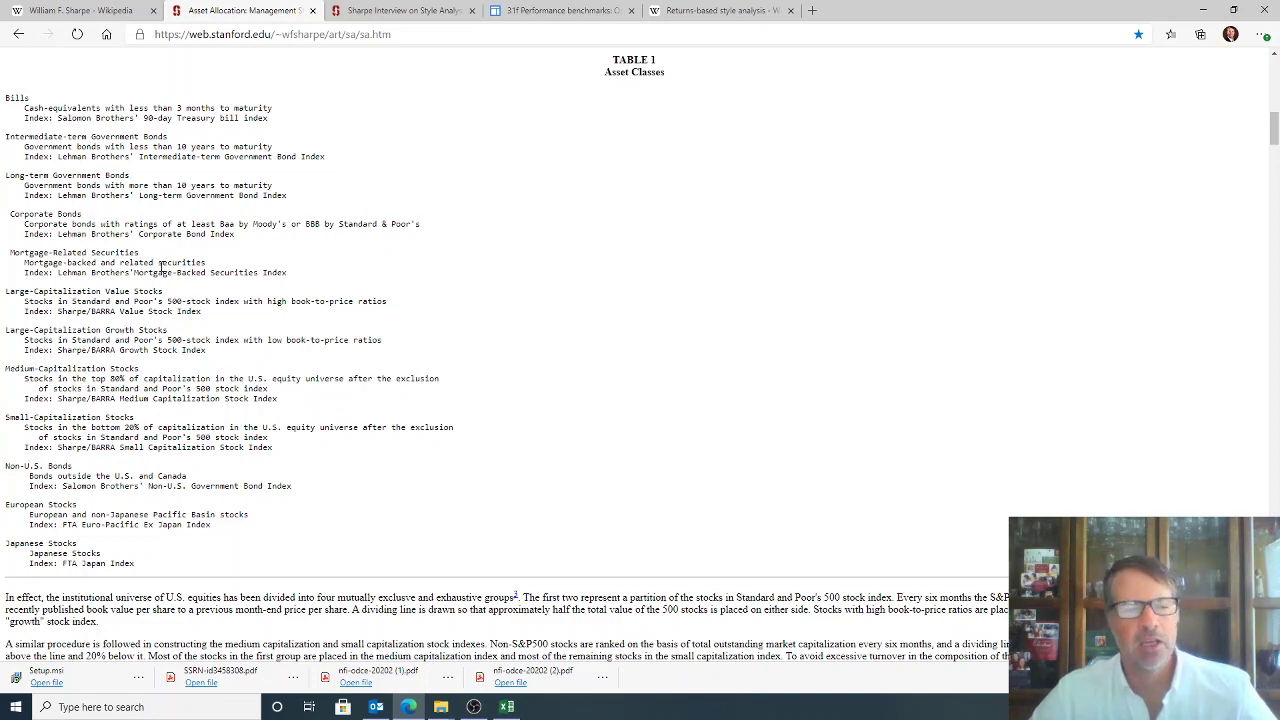
scroll(316, 299, "down", 5)
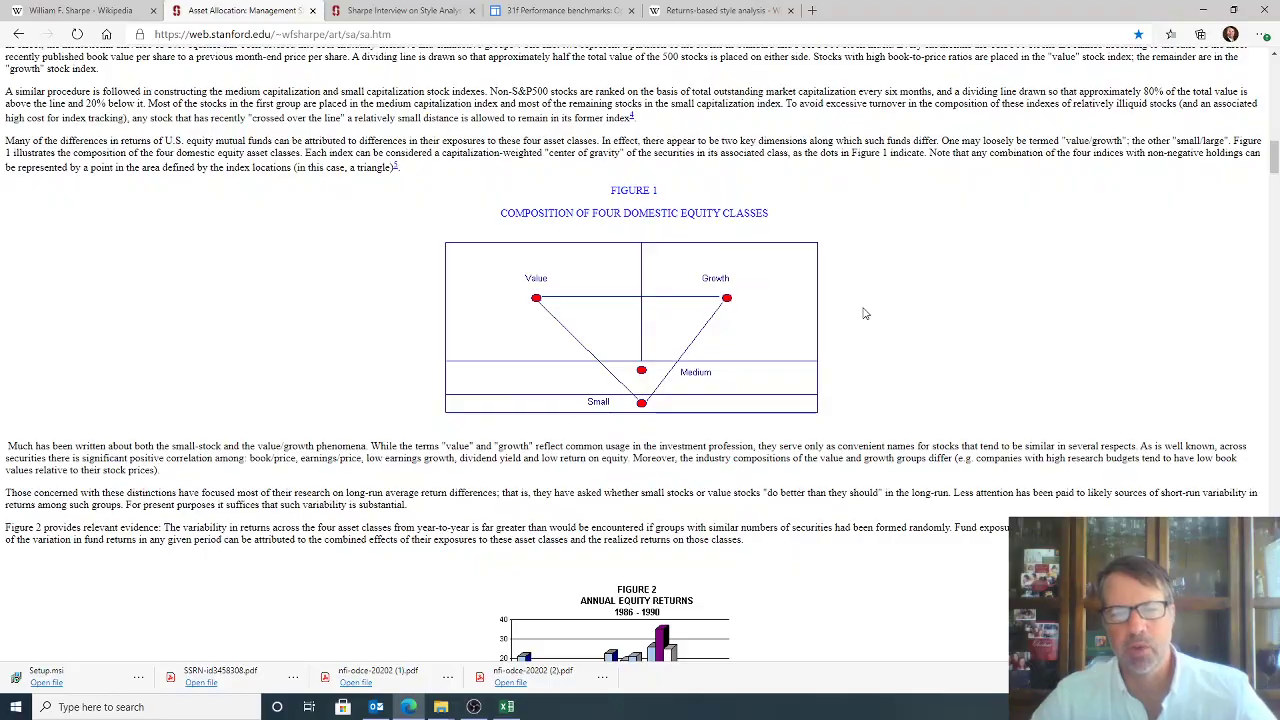
scroll(865, 313, "down", 10)
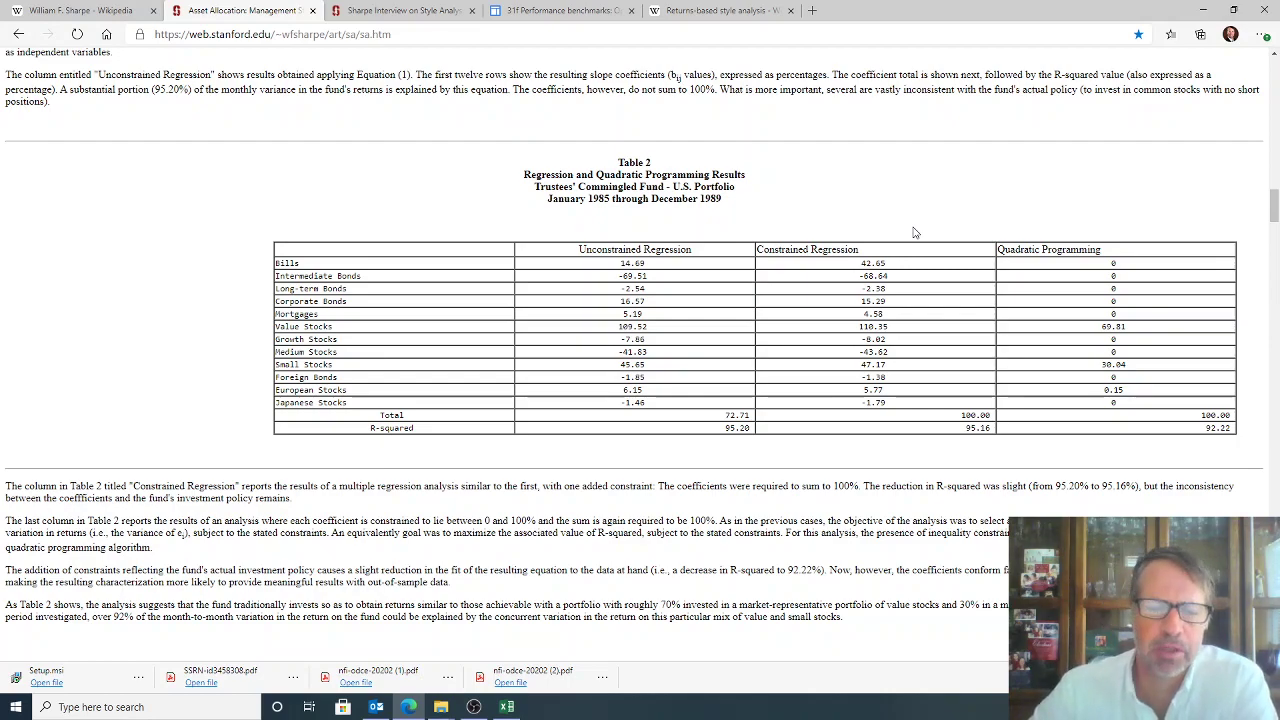
scroll(913, 232, "down", 7)
scroll(913, 232, "down", 1)
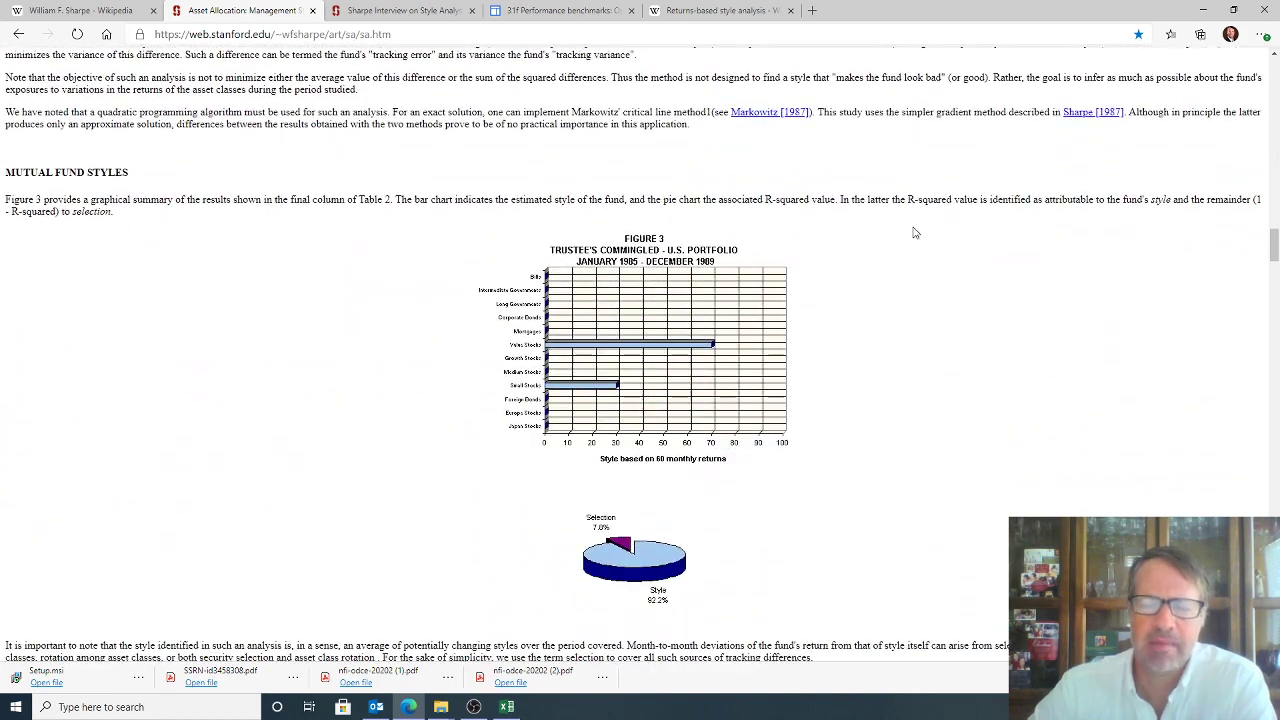
scroll(913, 232, "down", 5)
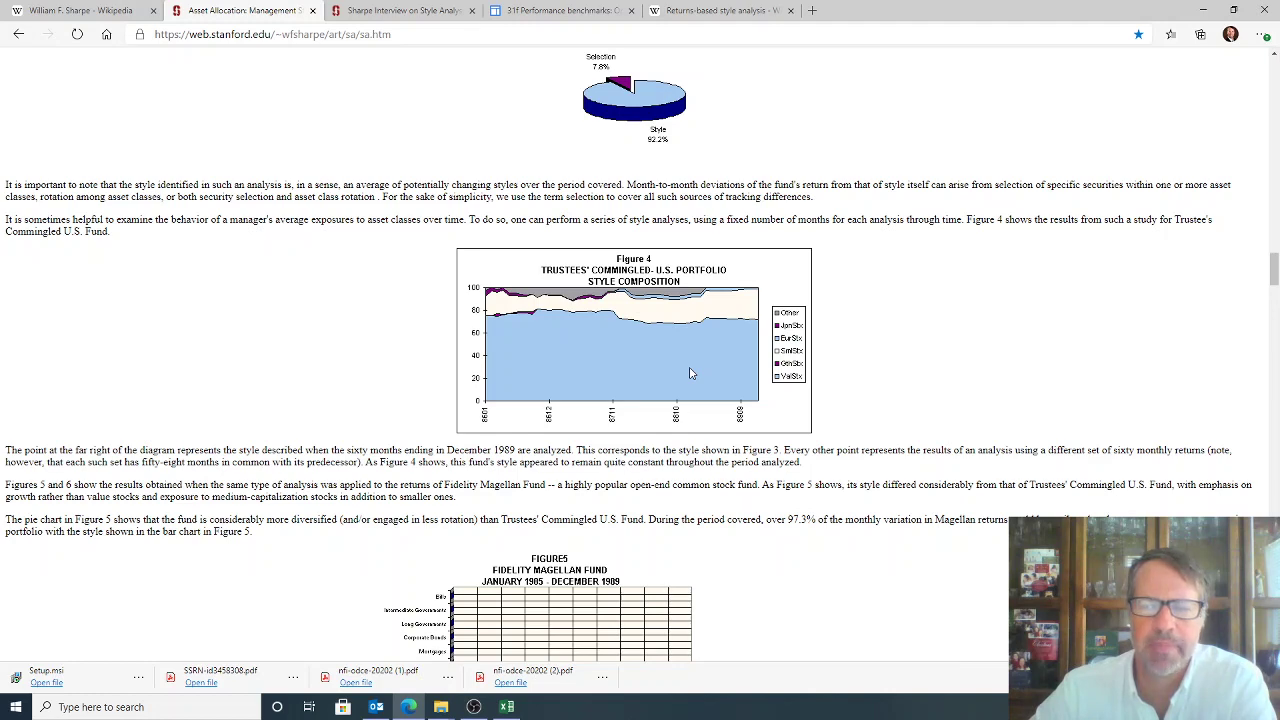
scroll(690, 373, "down", 1)
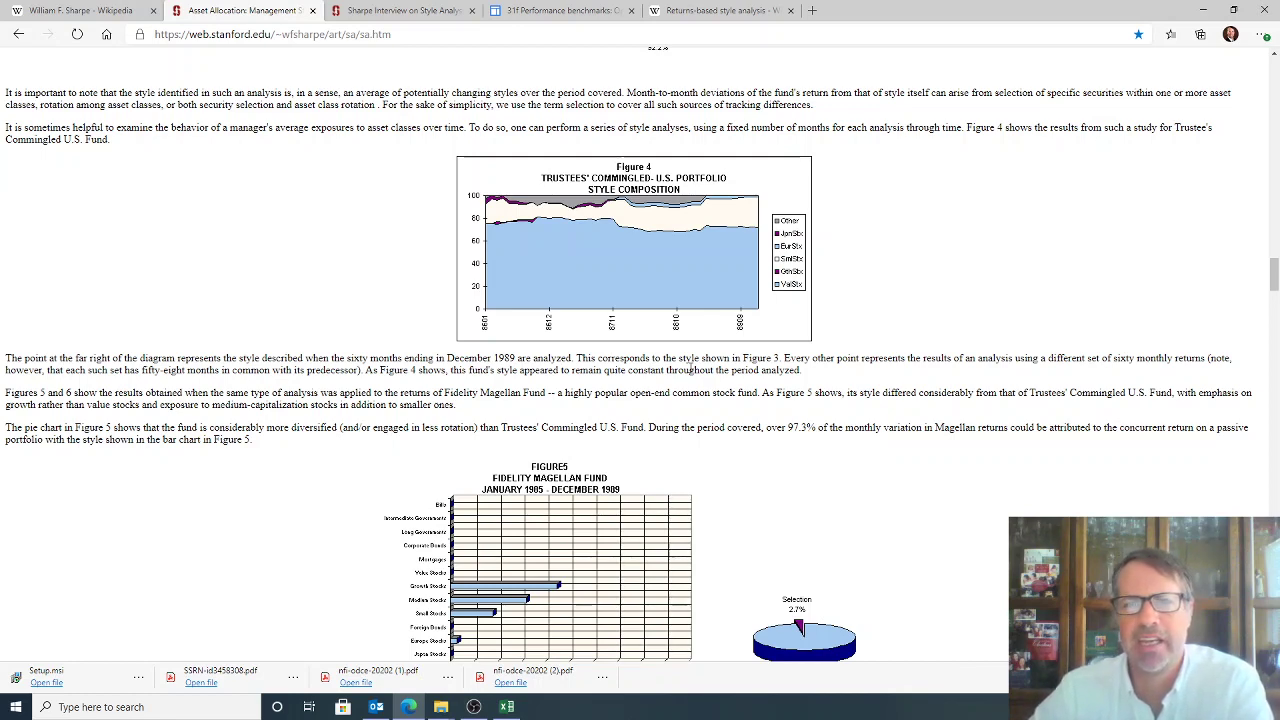
Review the Sharpe interview, the Returns-based style analysis article and the CFA '31f Performance benchmarks' notes
left_click(415, 11)
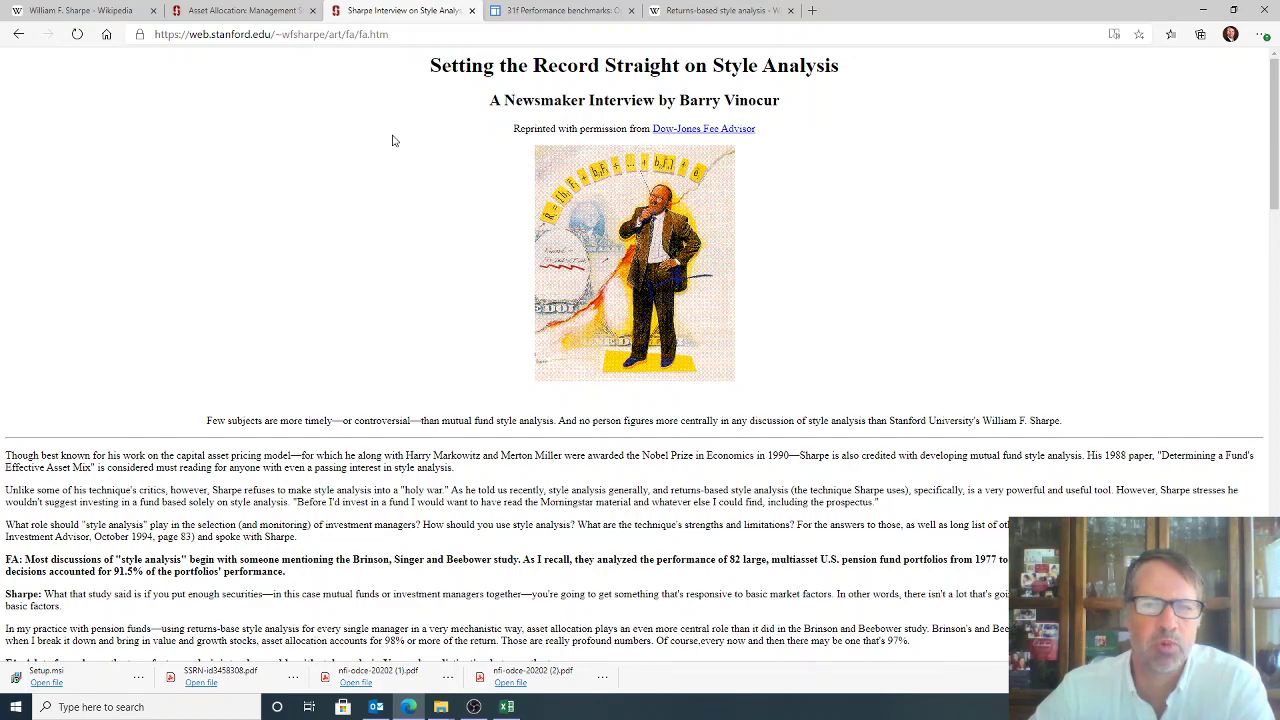
left_click(728, 9)
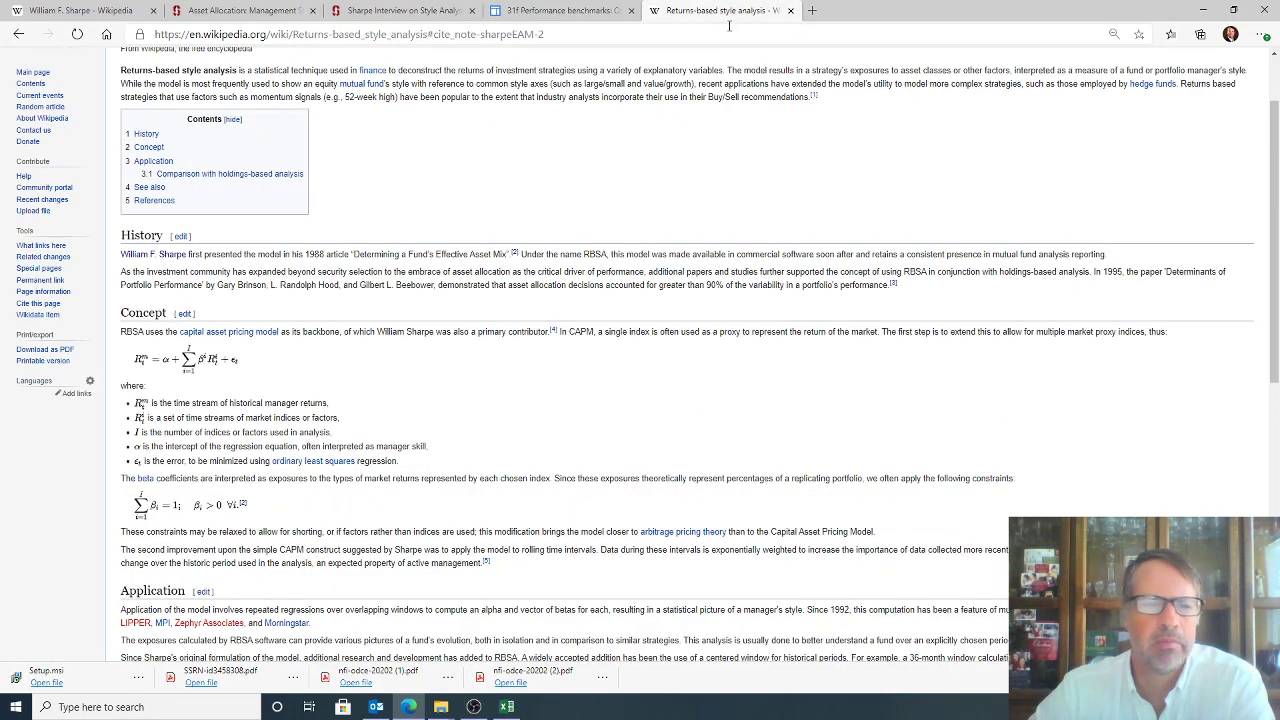
scroll(717, 160, "up", 2)
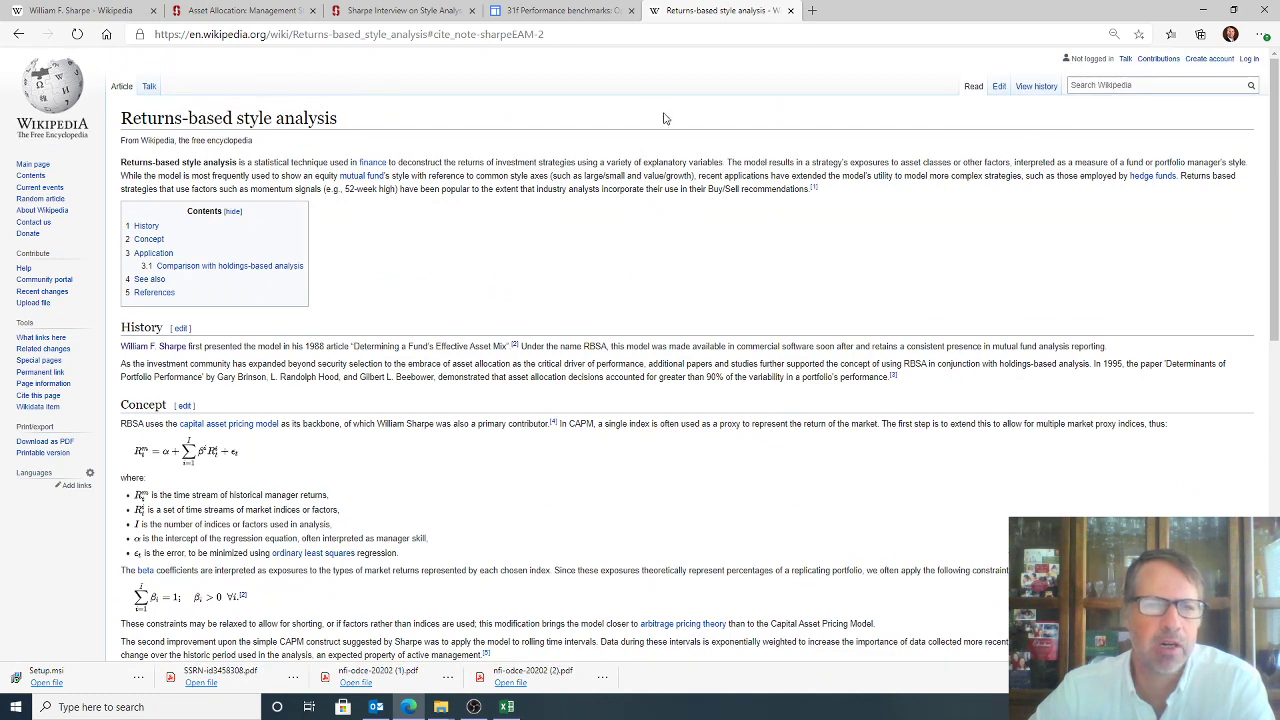
left_click(568, 10)
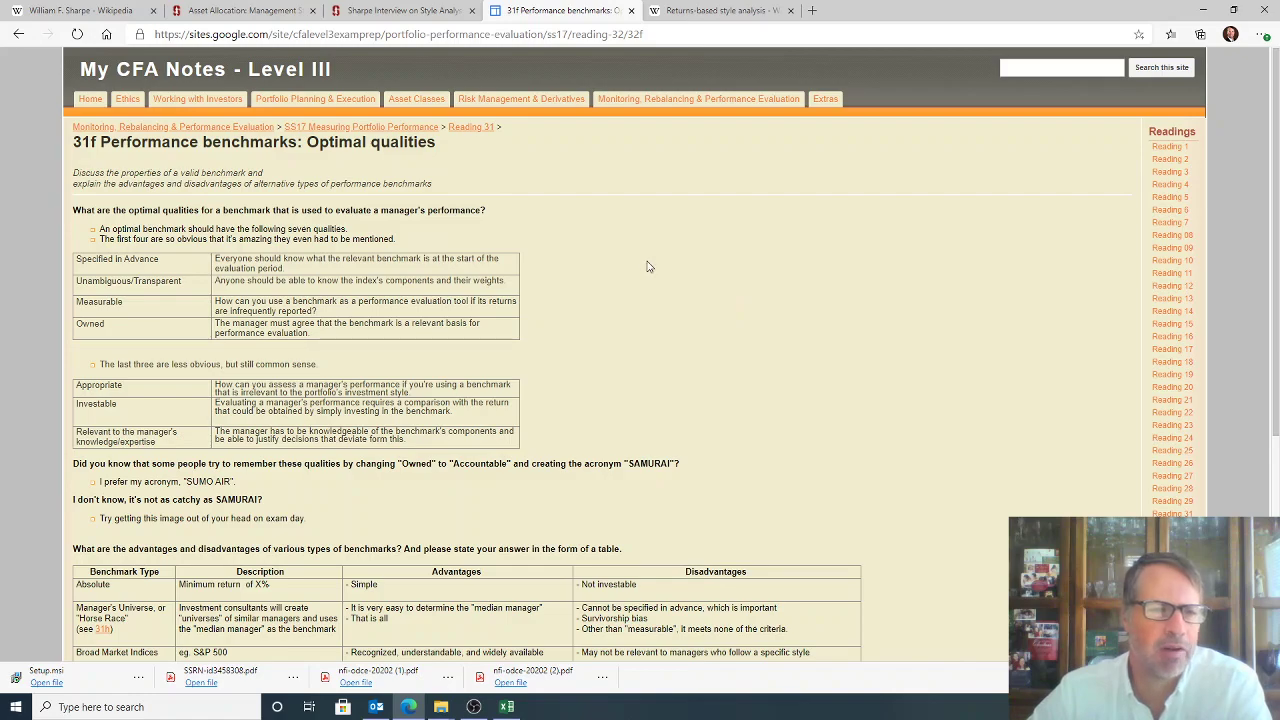
scroll(650, 267, "down", 3)
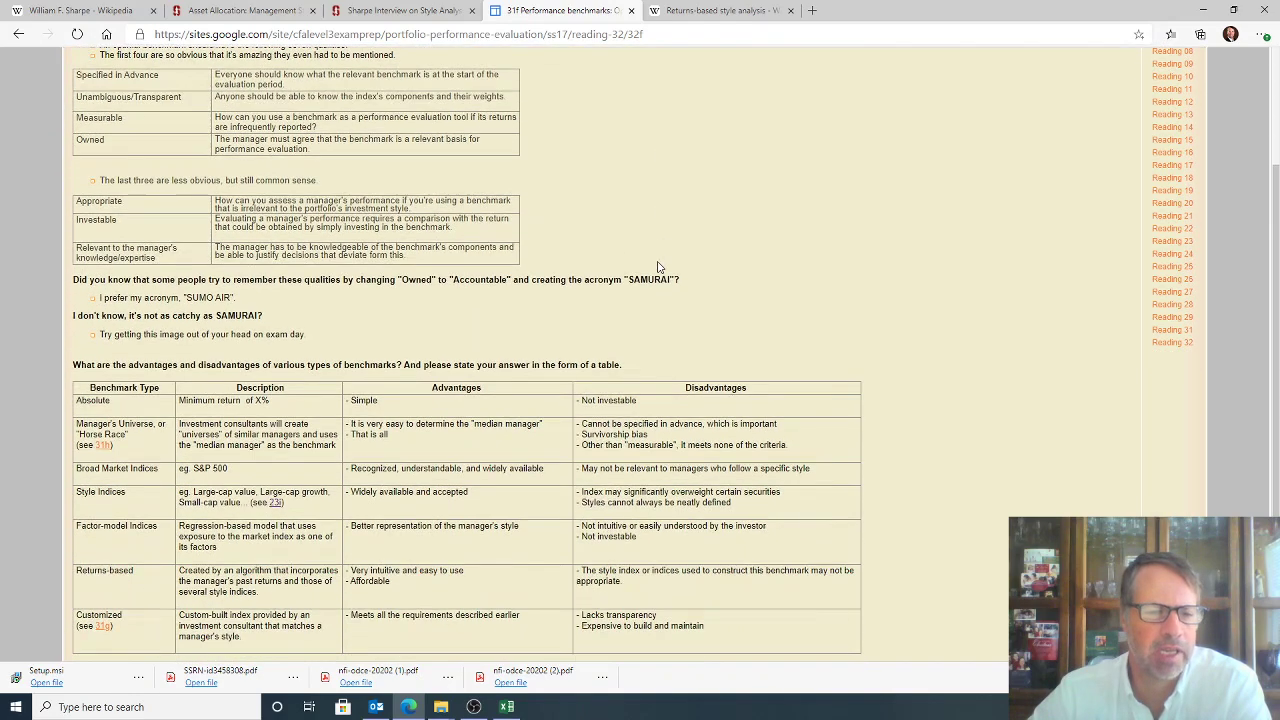
scroll(658, 267, "up", 3)
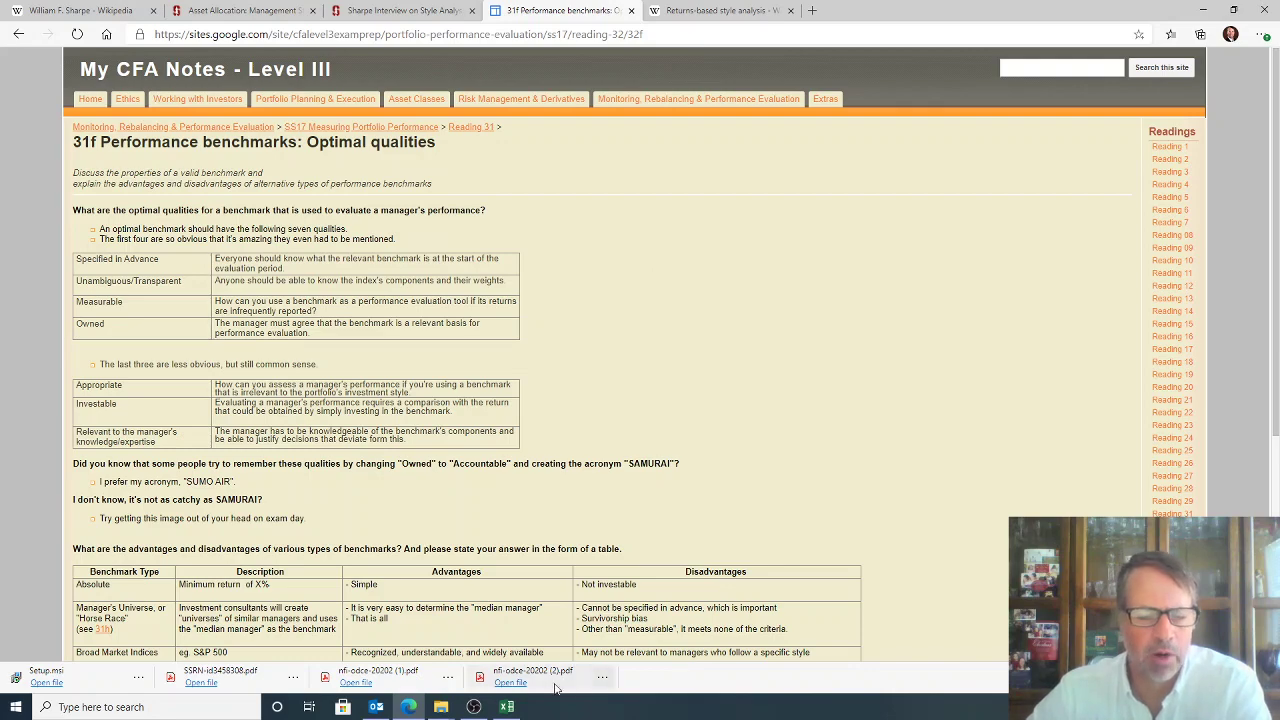
left_click(500, 710)
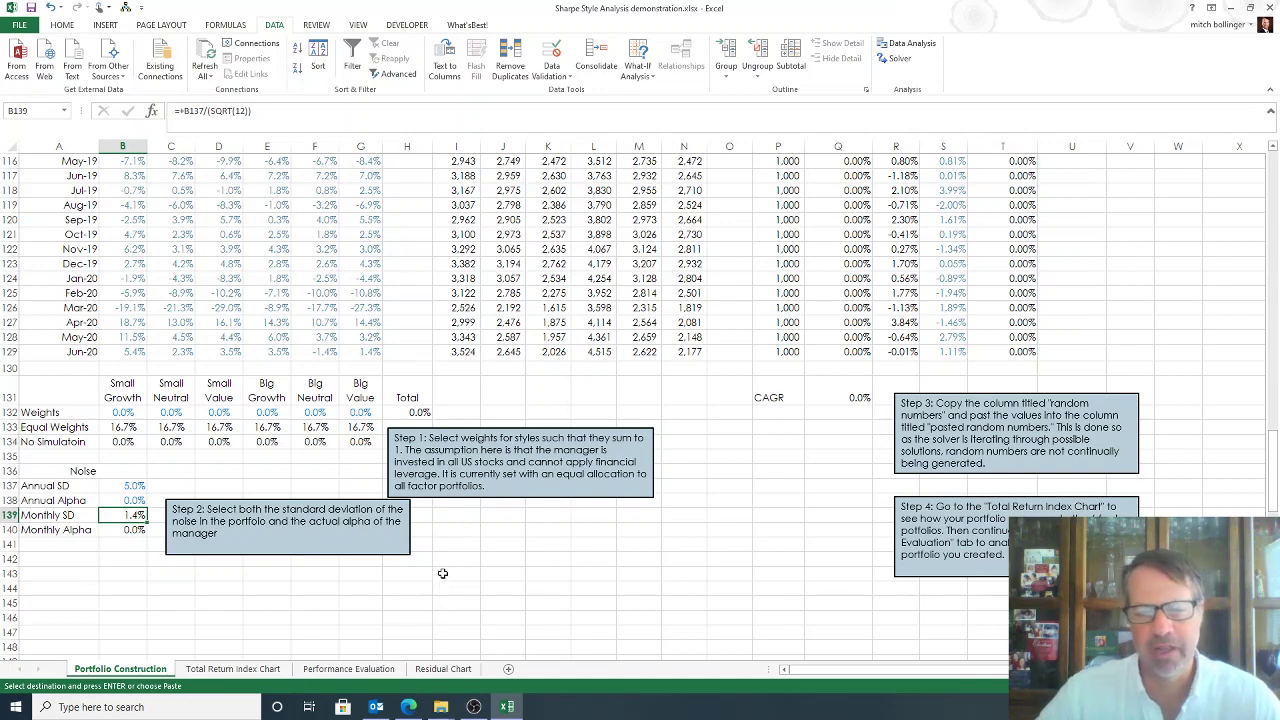
scroll(434, 575, "up", 20)
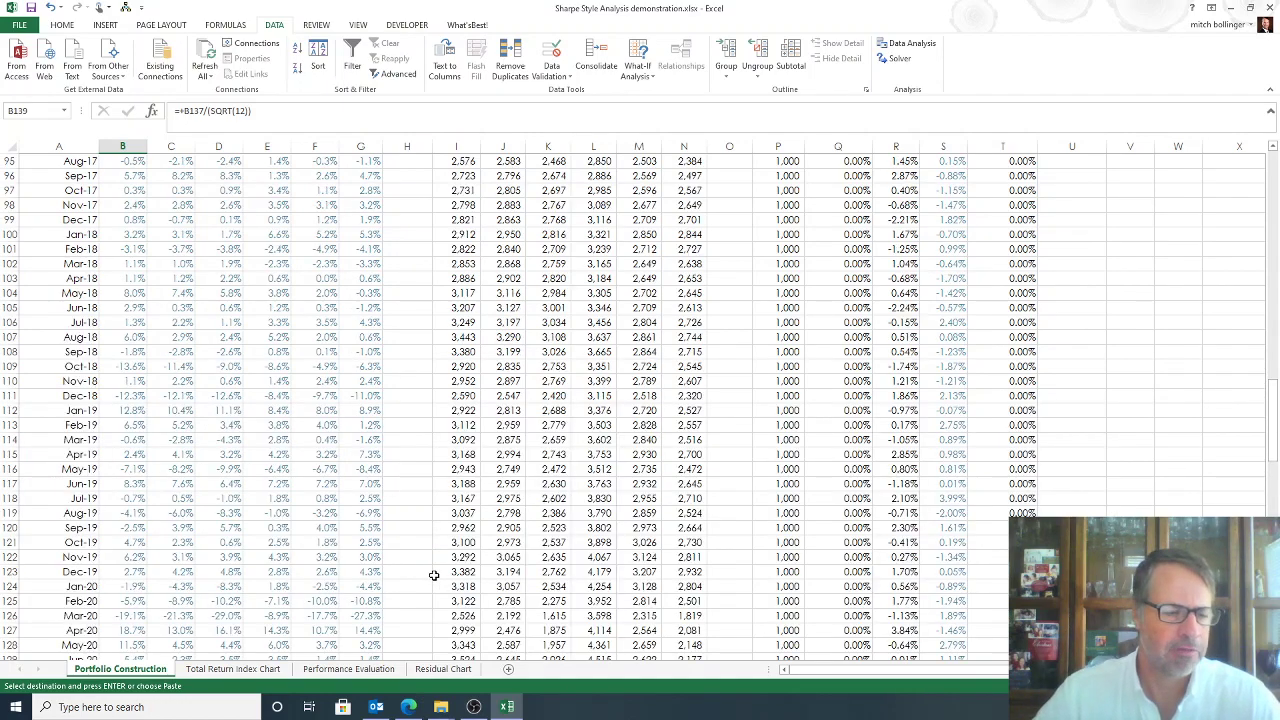
scroll(434, 575, "up", 16)
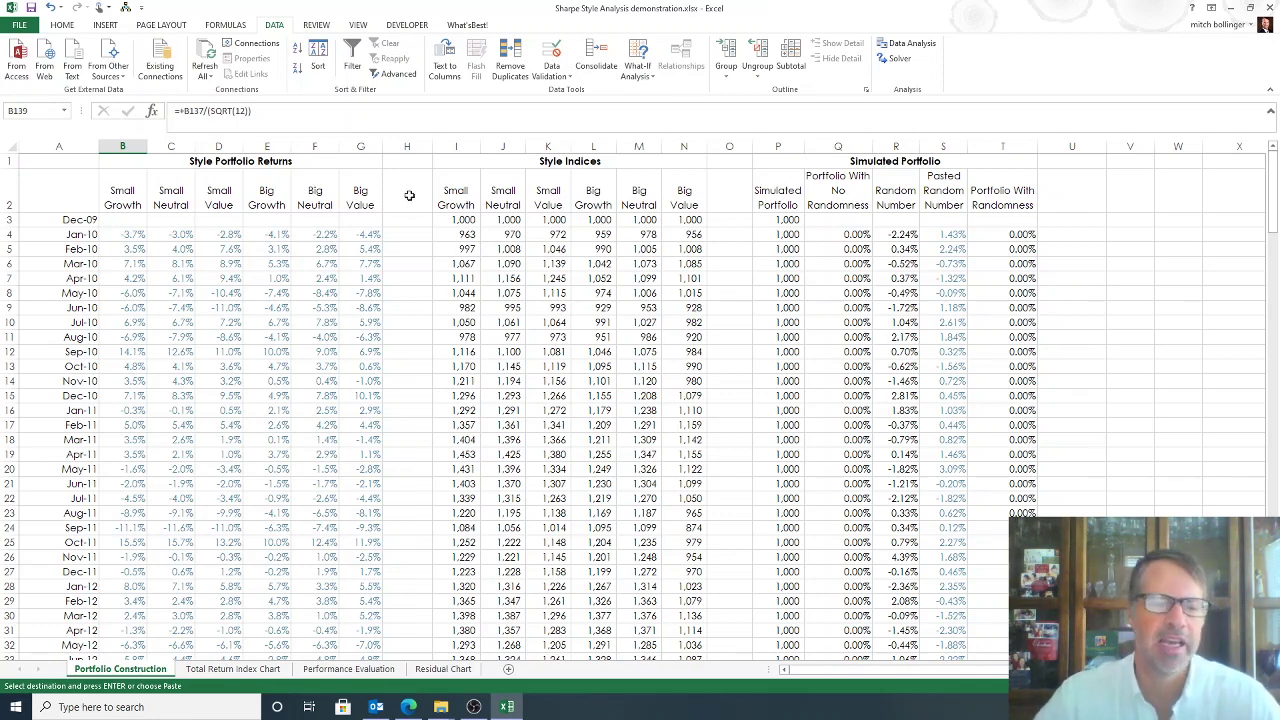
Inspect the style return headings and the starting 1,000 index value, then move to the Total Return Index Chart
left_click(138, 187)
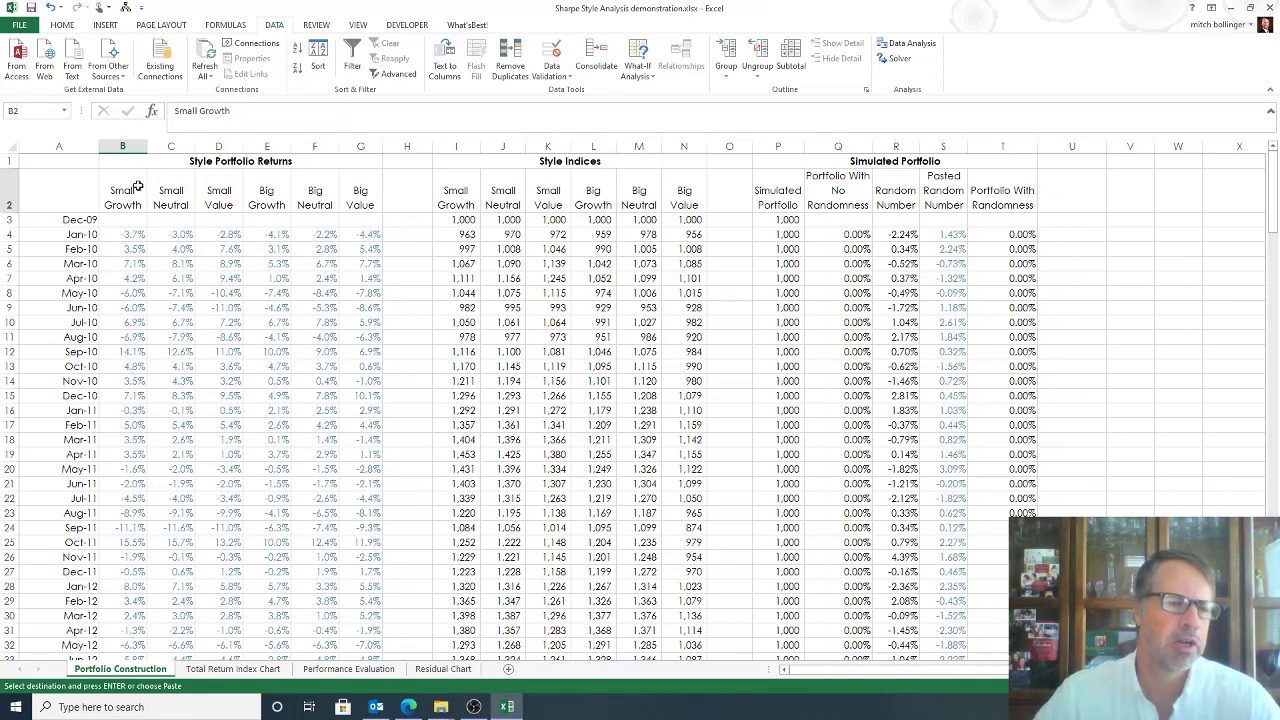
key("Right")
key("Right")
key("Right")
key("Right")
key("Right")
key("Right")
key("Right")
key("Left")
key("Left")
key("Left")
key("Left")
key("Right")
key("Right")
key("Right")
key("Right")
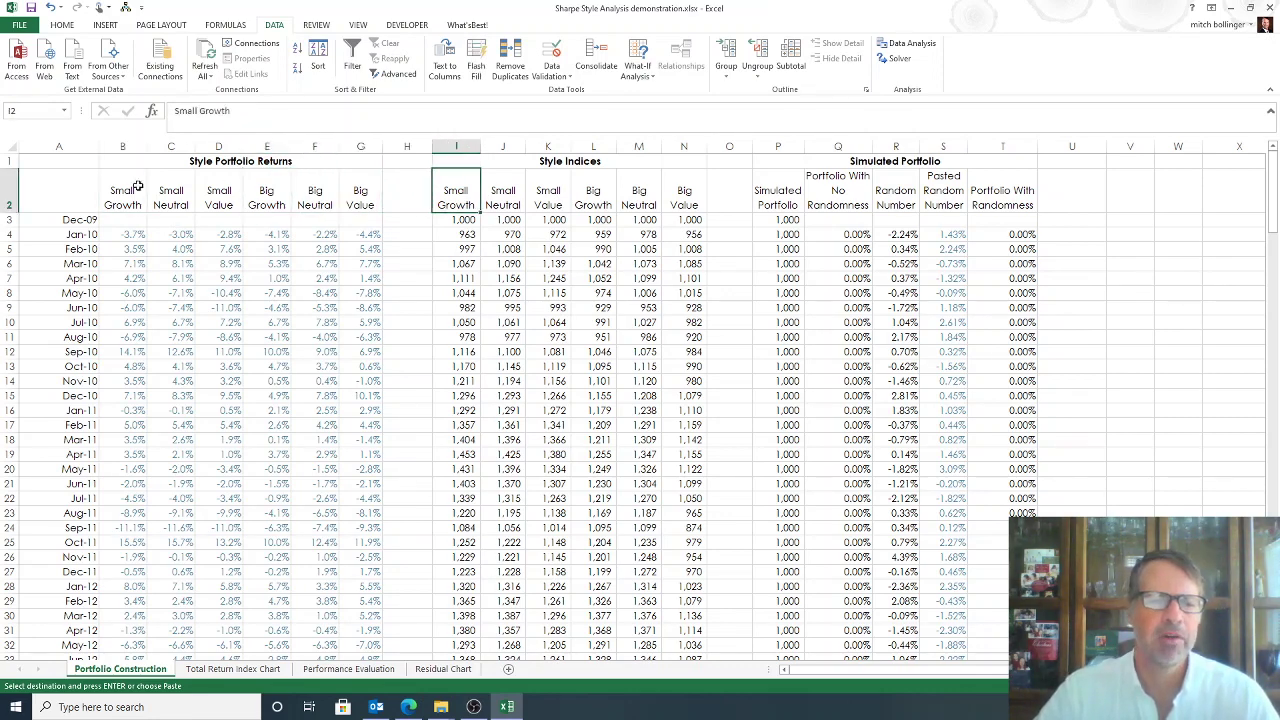
key("Down")
key("Right")
key("Right")
key("Left")
key("Left")
key("Left")
key("Left")
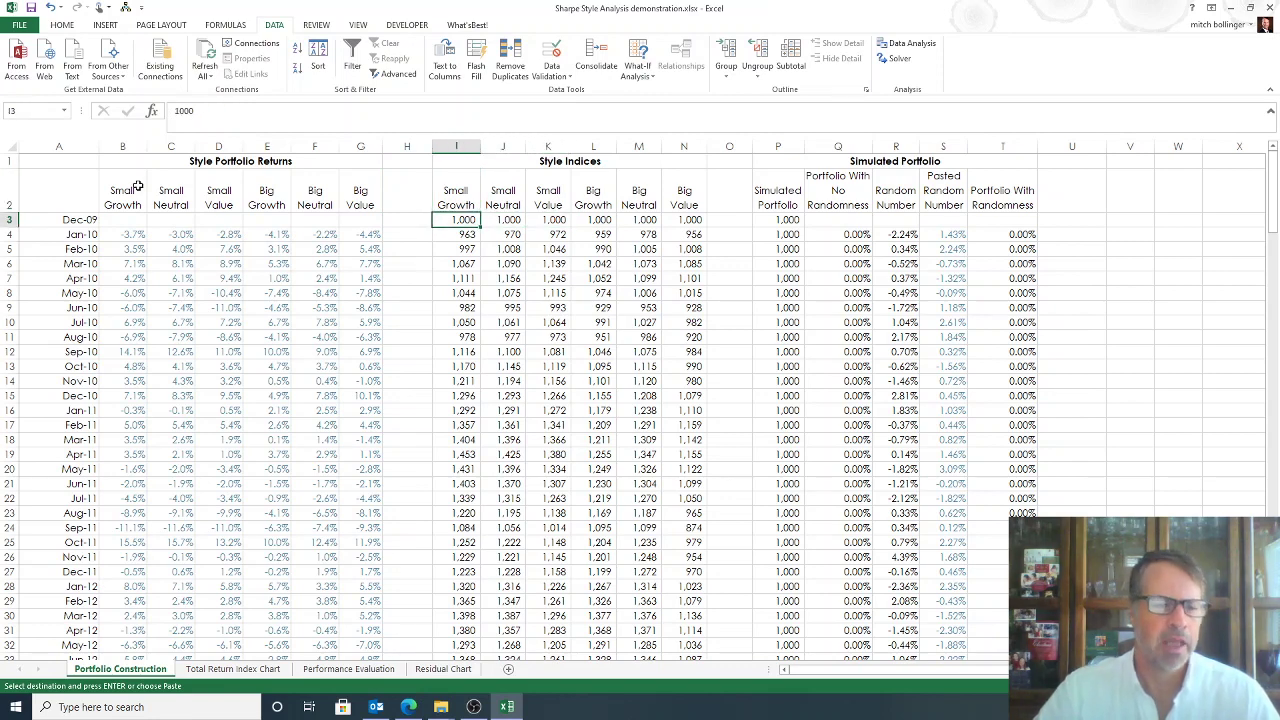
key("ctrl+Page_Down")
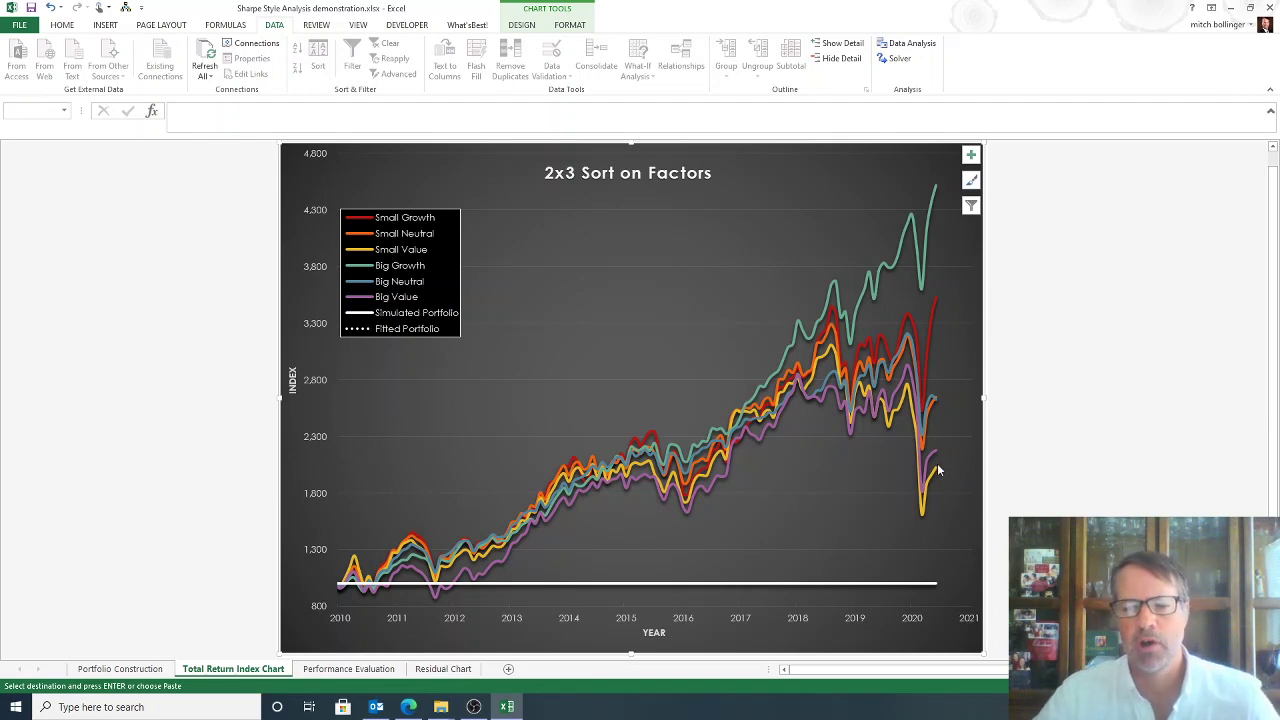
Read the chart's Jun-20 values: Big Growth near 4,515 and the Simulated Portfolio near 1,000
mouse_move(937, 473)
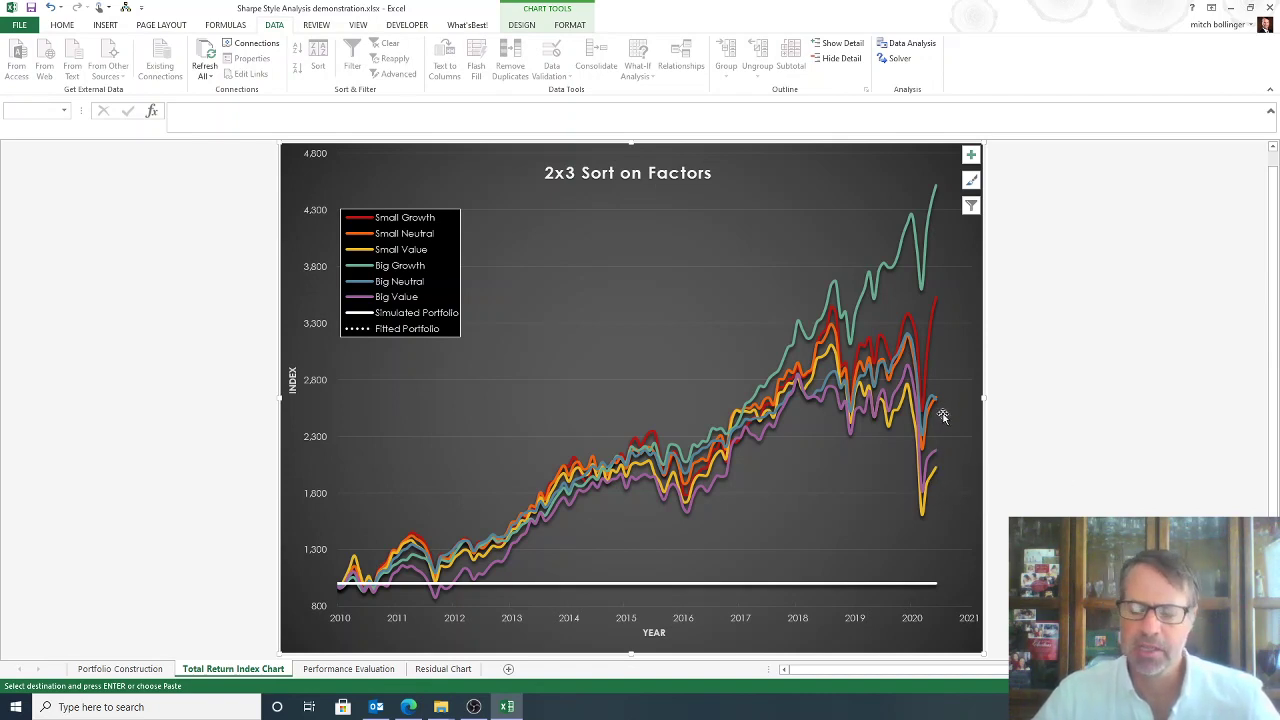
mouse_move(937, 408)
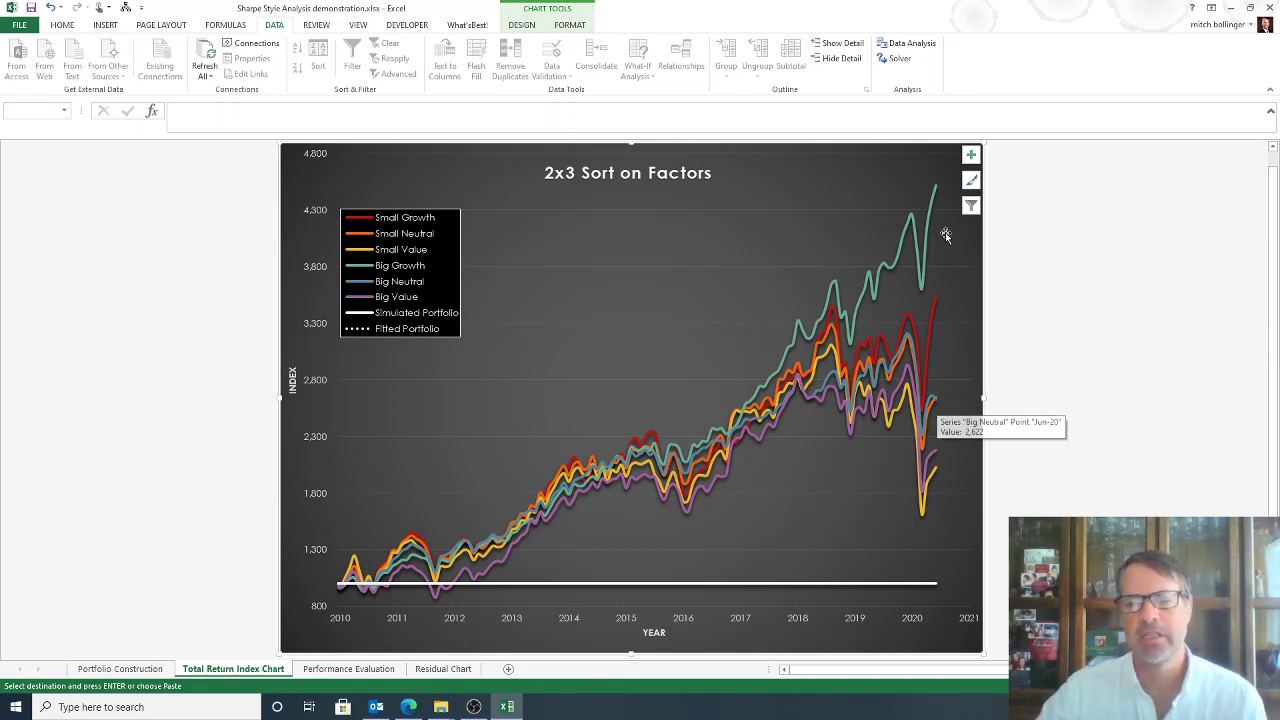
mouse_move(936, 193)
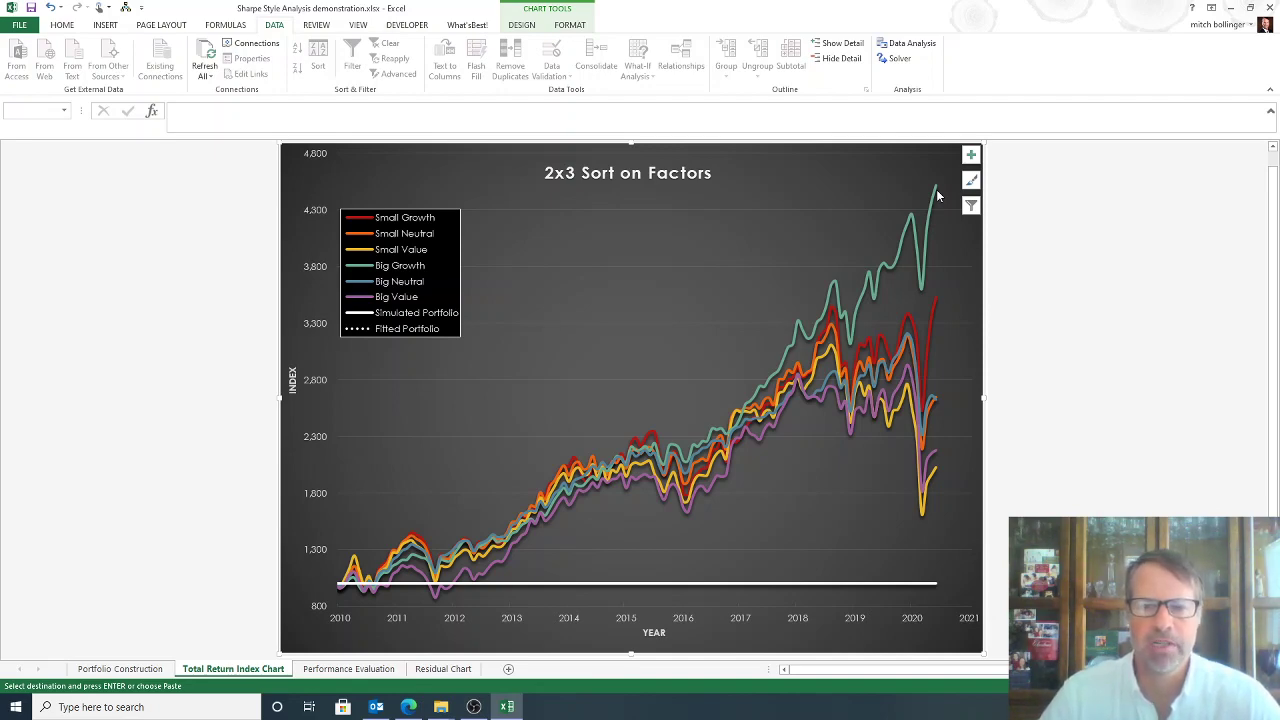
Back on Portfolio Construction, copy the Equal Weights row
key("ctrl+Page_Up")
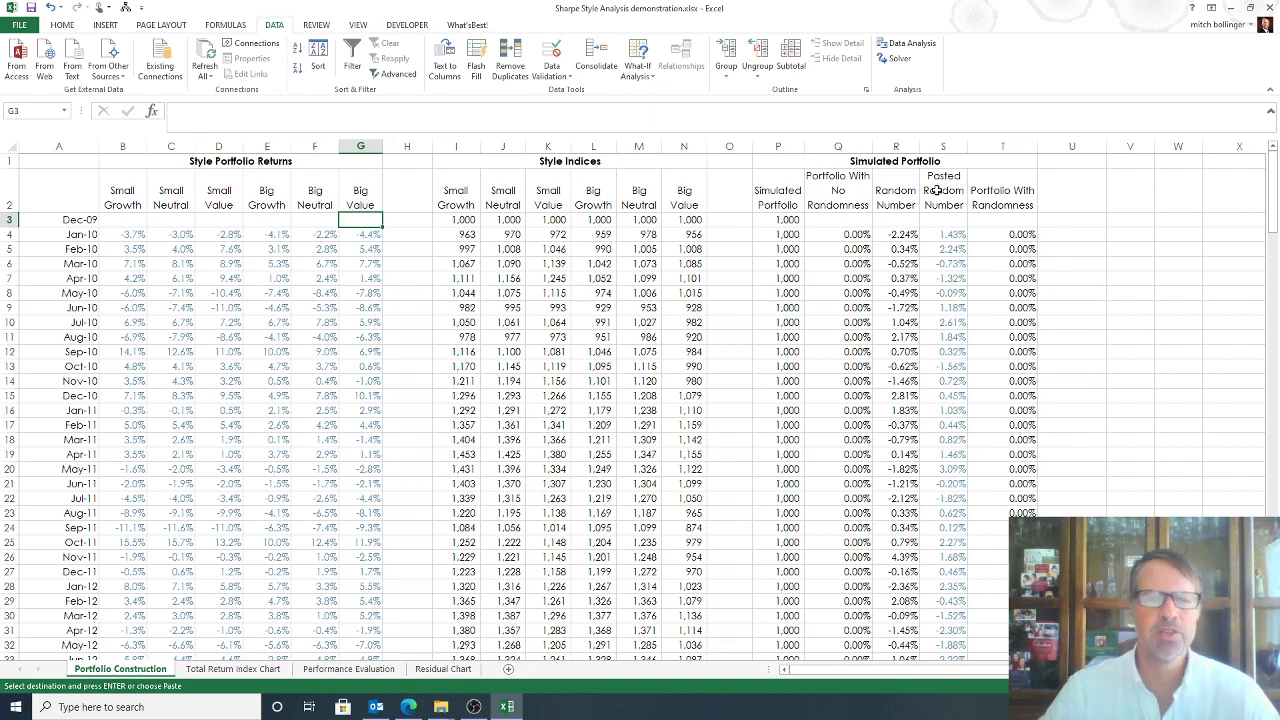
scroll(364, 346, "down", 20)
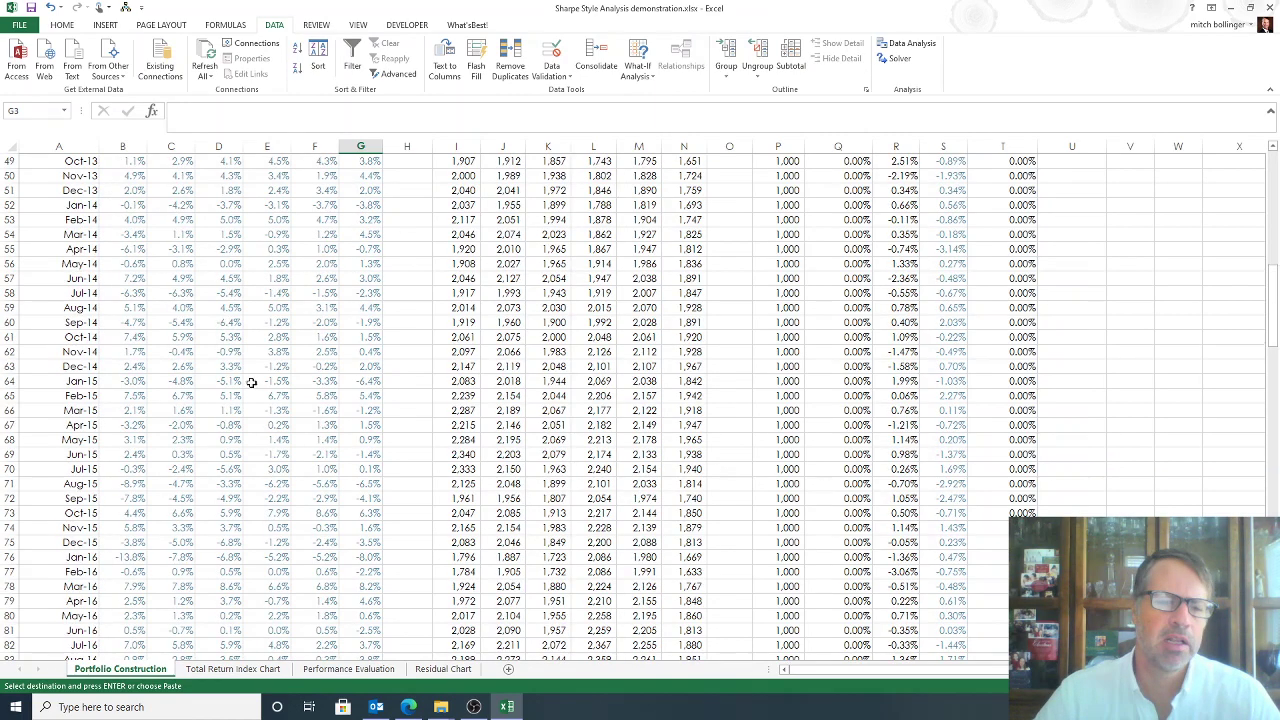
scroll(274, 397, "down", 6)
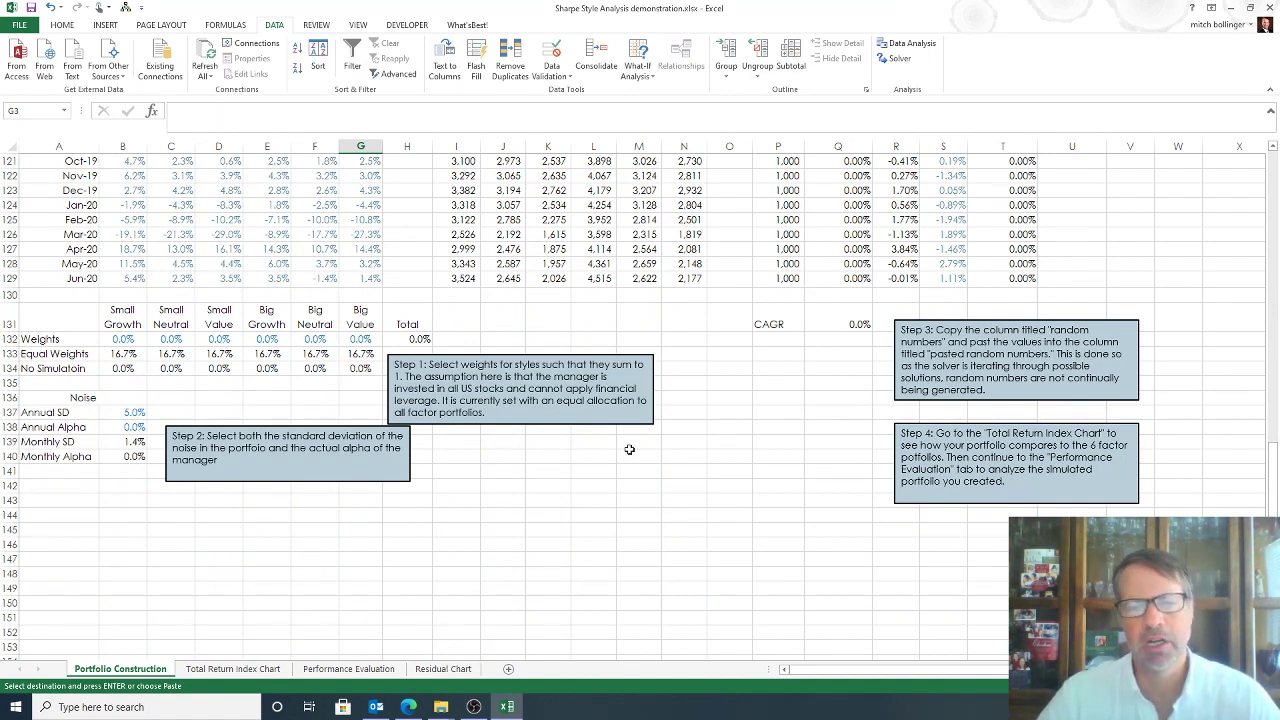
left_click(130, 341)
key("Down")
key("ctrl+shift+Right")
key("ctrl+c")
Paste the equal weights as values into the Weights row, giving 16.7% per style
key("Up")
key("ctrl+alt+v")
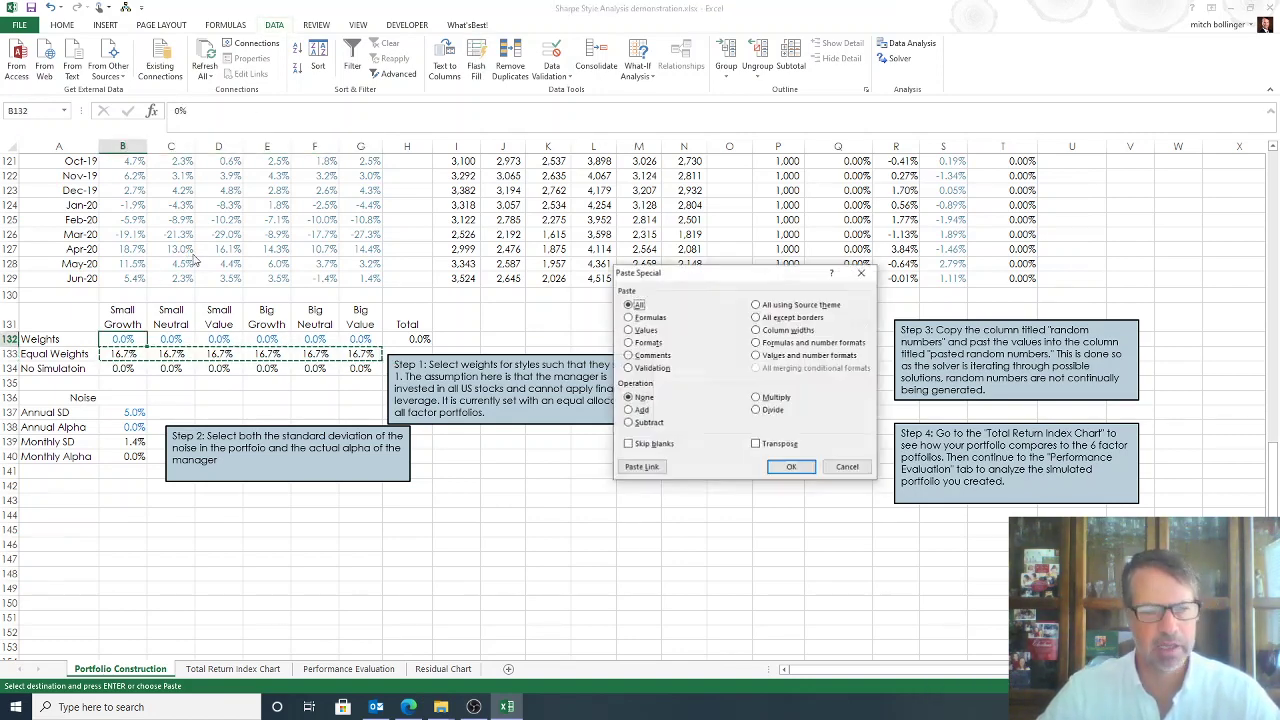
key("f")
key("v")
key("Return")
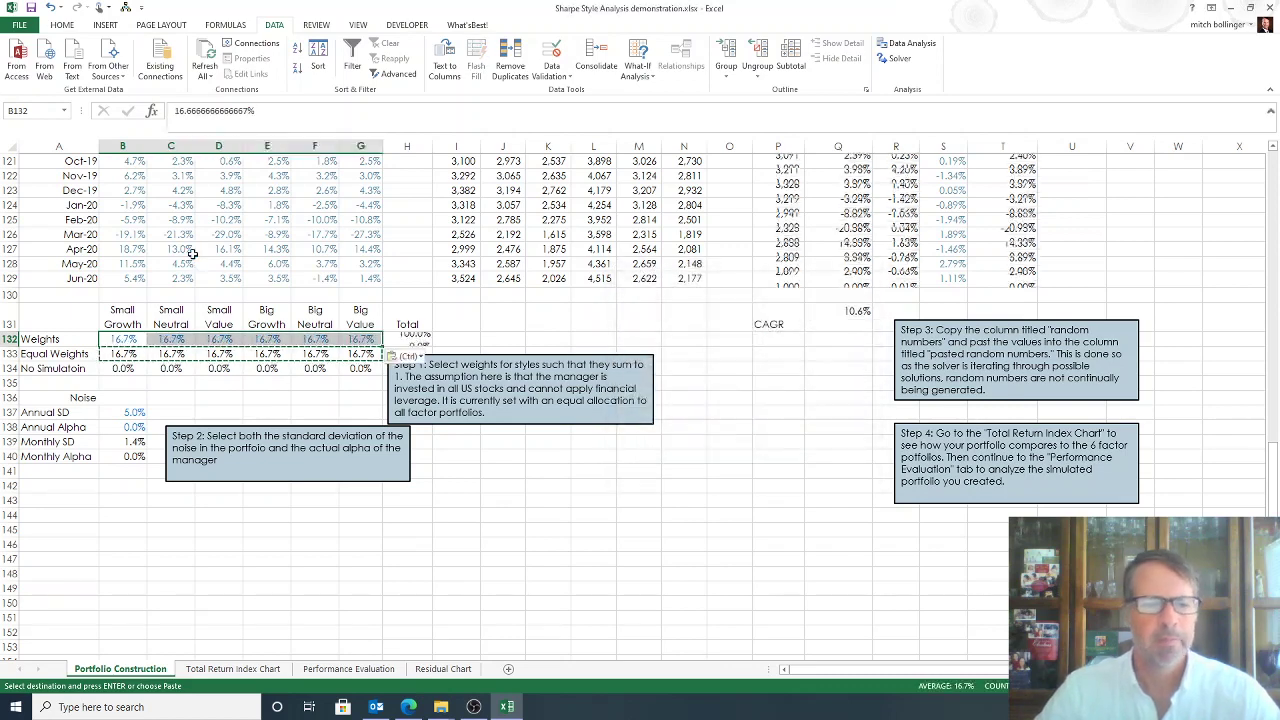
key("Tab")
key("Left")
key("shift+Right")
key("shift+Right")
key("shift+Right")
key("shift+Right")
key("shift+Right")
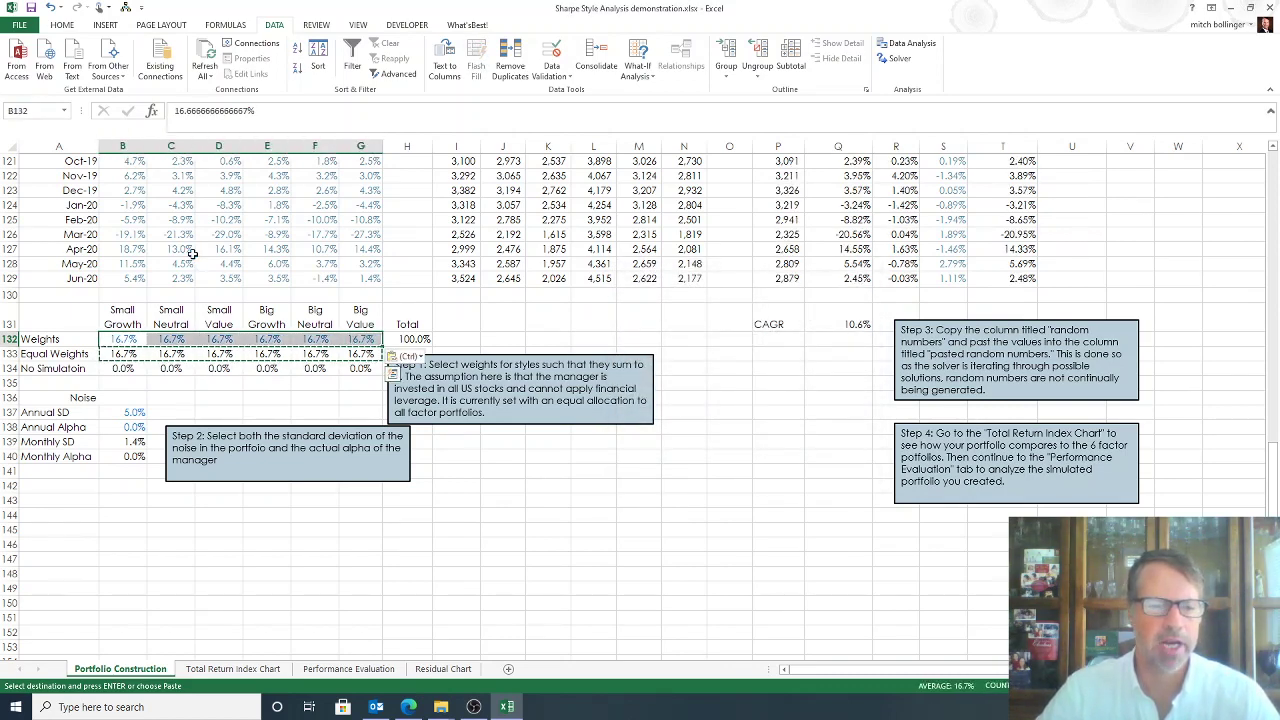
Review the Annual SD noise input (5.0%) and the Annual Alpha input
key("Down")
key("Down")
key("Down")
key("Down")
key("Down")
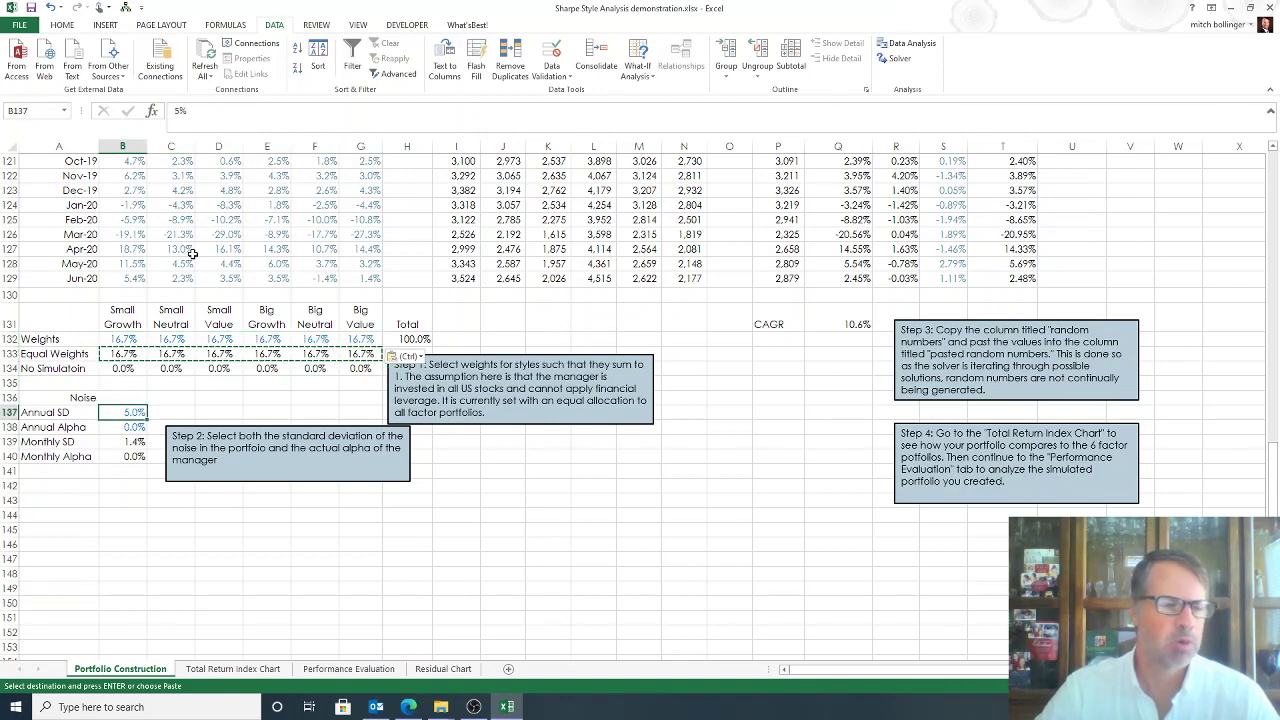
key("Down")
key("Up")
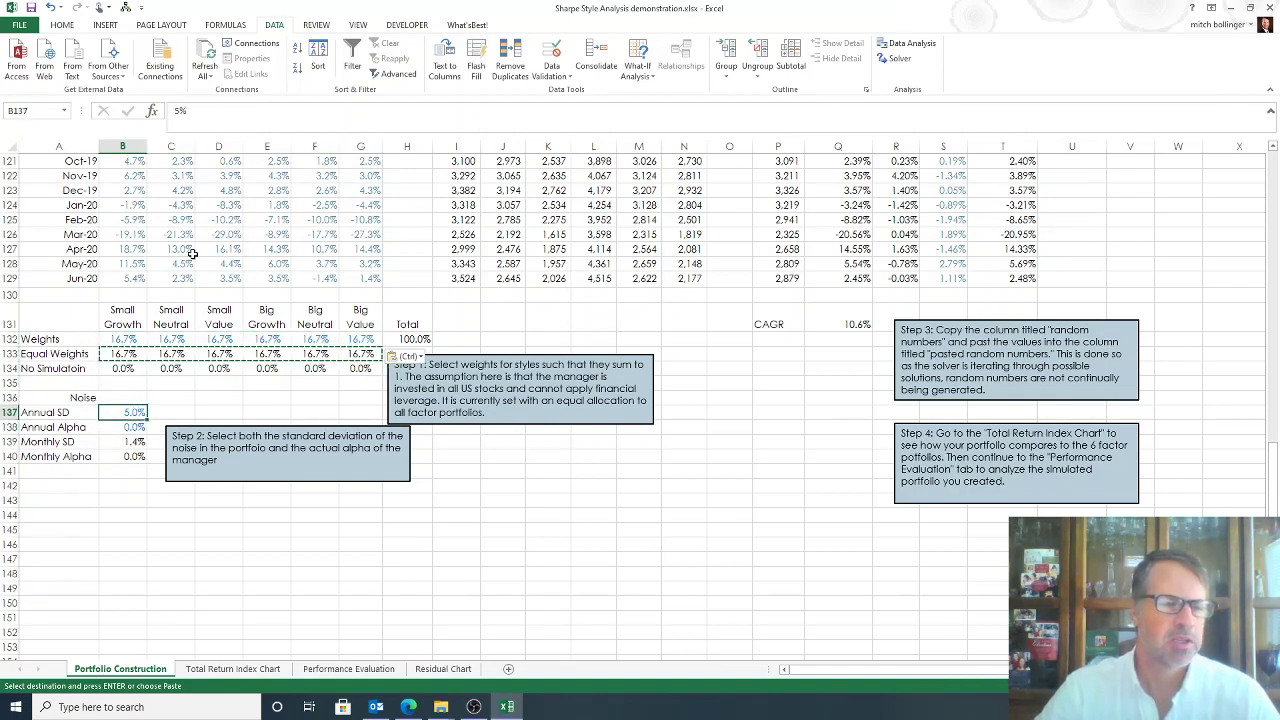
key("Down")
key("Up")
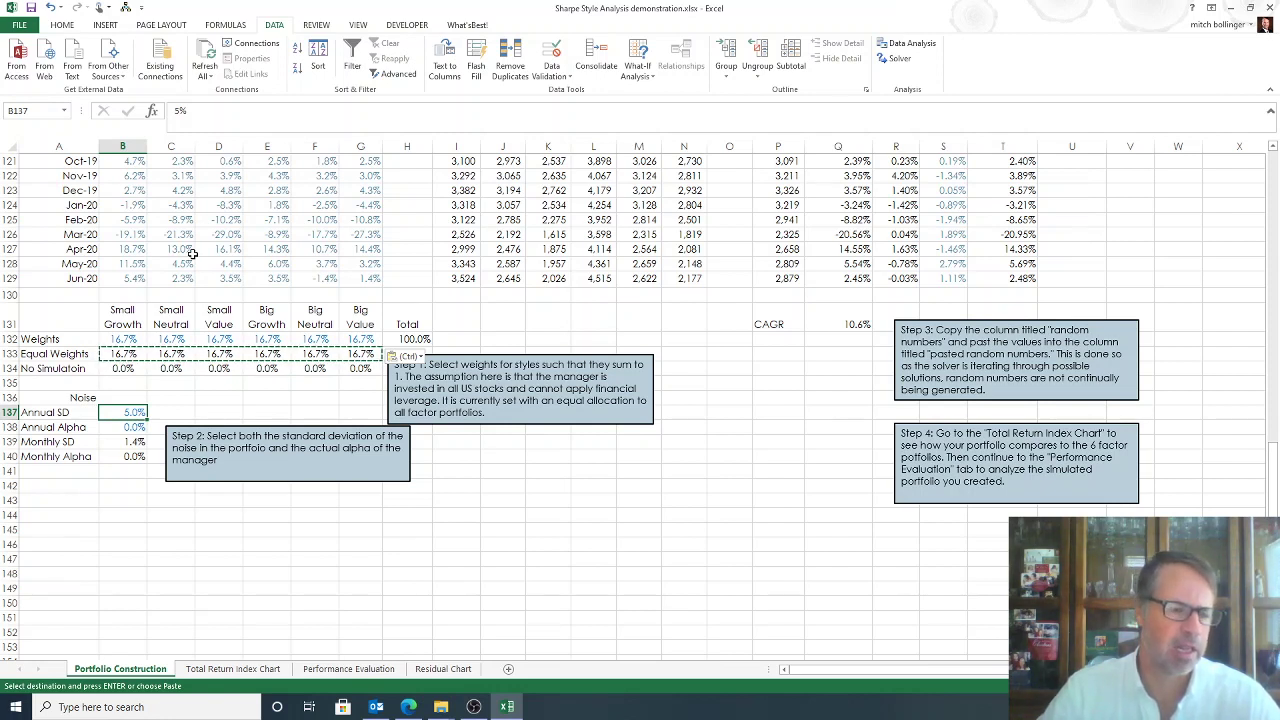
key("Down")
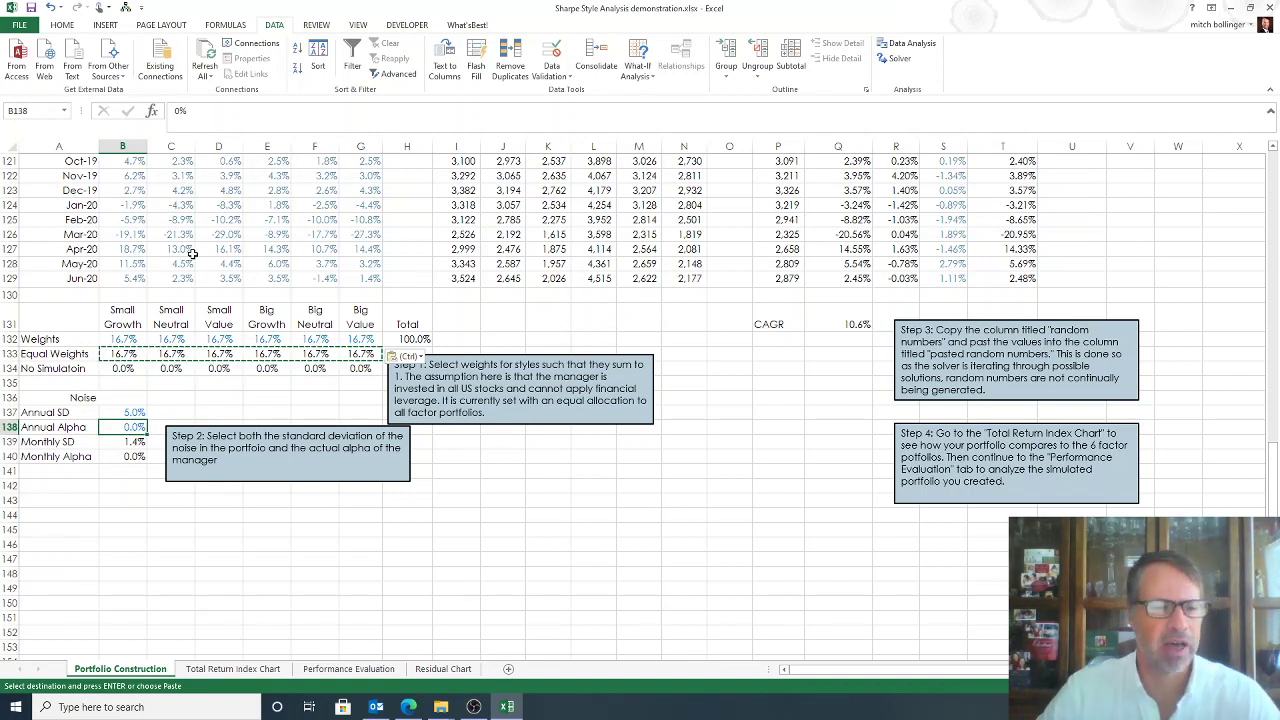
key("Right")
key("Right")
key("Right")
key("Right")
key("Right")
key("Right")
key("Right")
key("Right")
key("Right")
key("Right")
key("Right")
key("Right")
key("Right")
key("Right")
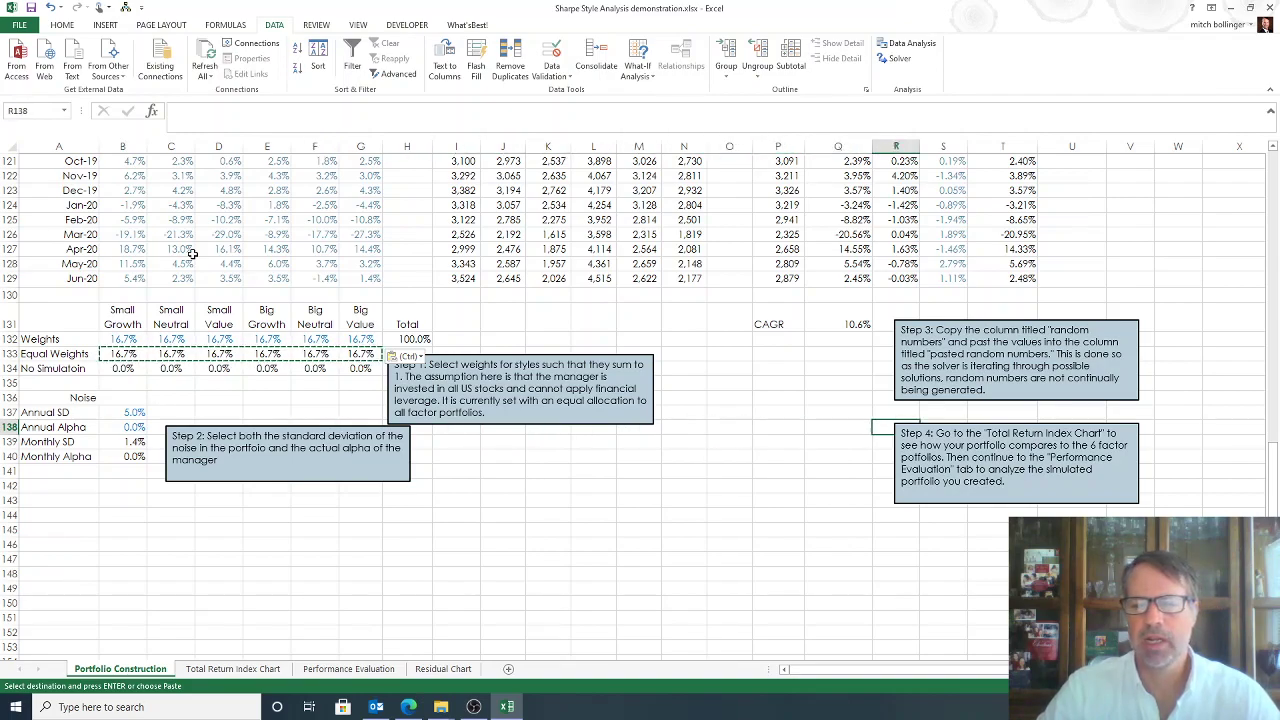
key("ctrl+Up")
key("ctrl+Up")
key("Down")
key("Down")
key("Right")
key("Right")
key("Down")
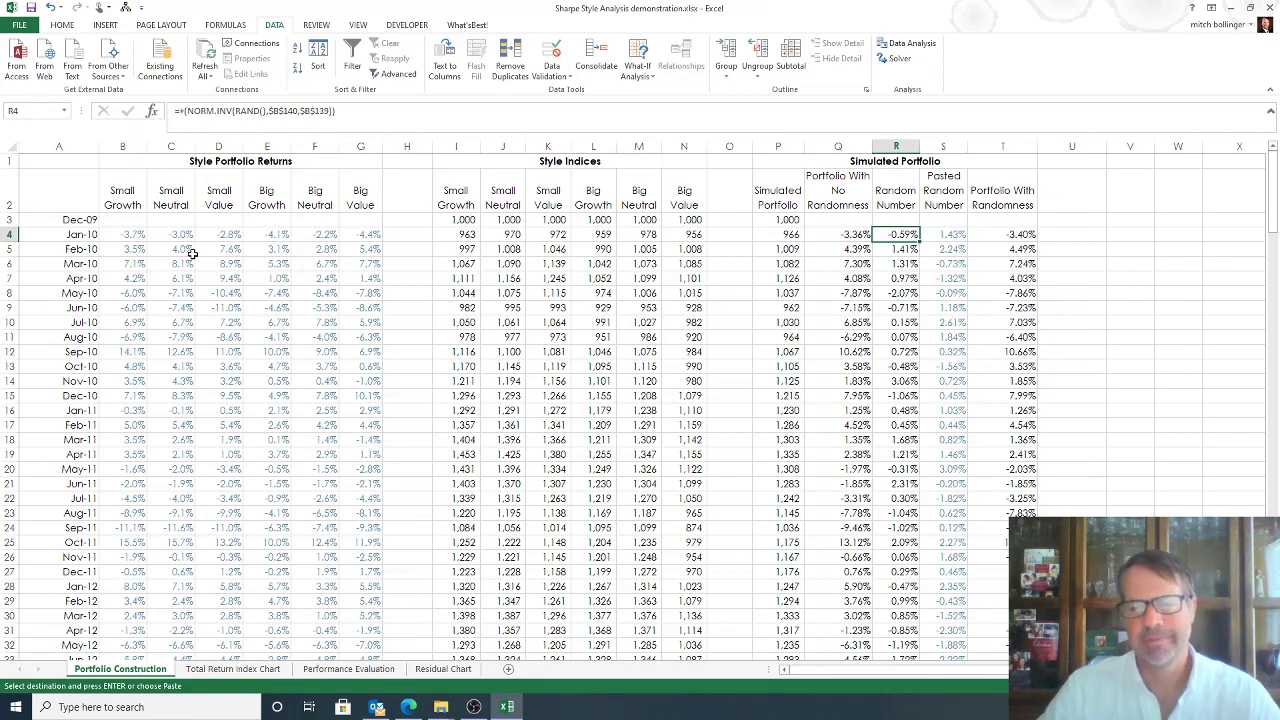
Paste the Random Number column as static values into Pasted Random Number starting at S4
key("ctrl+shift+Down")
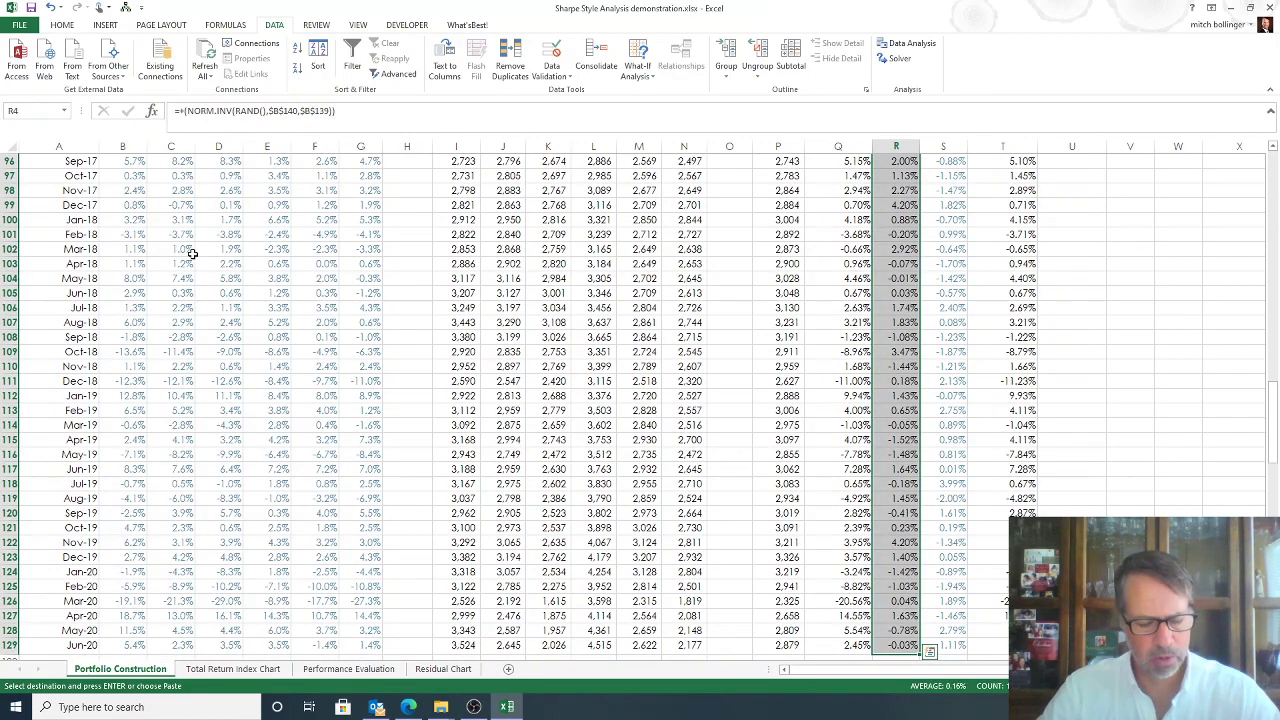
key("Right")
key("alt+e")
key("s")
key("v")
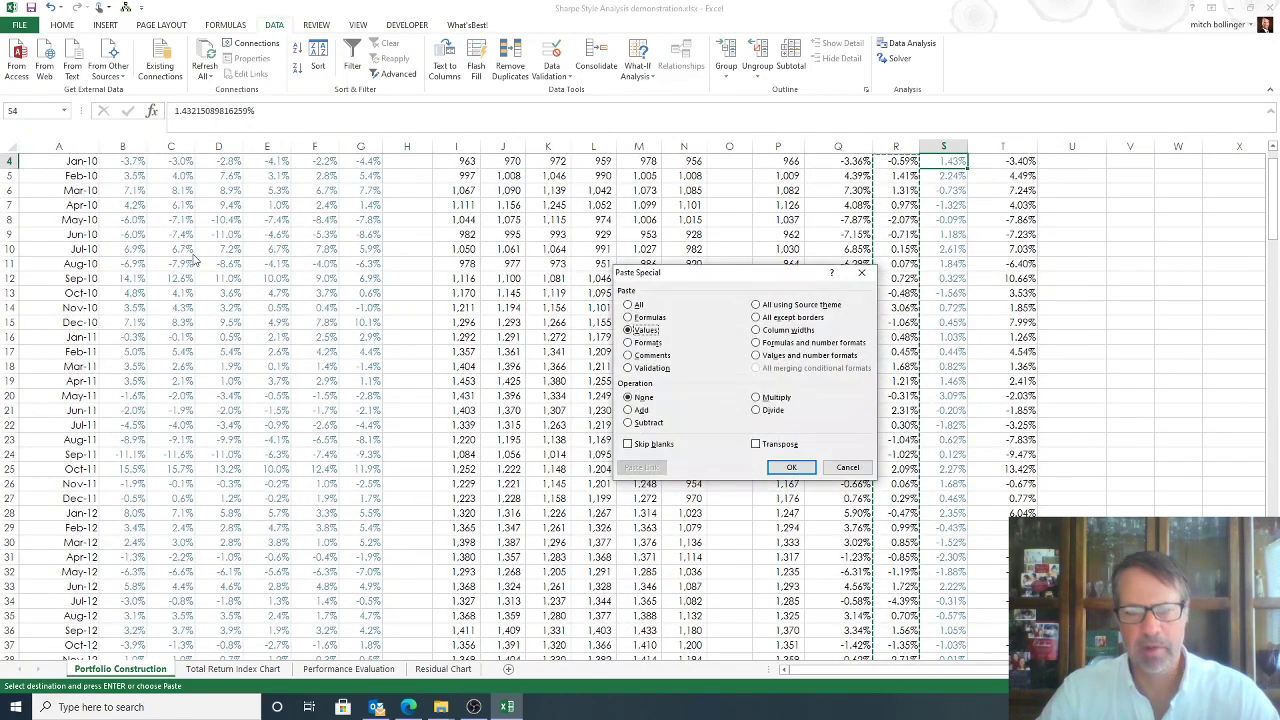
key("Return")
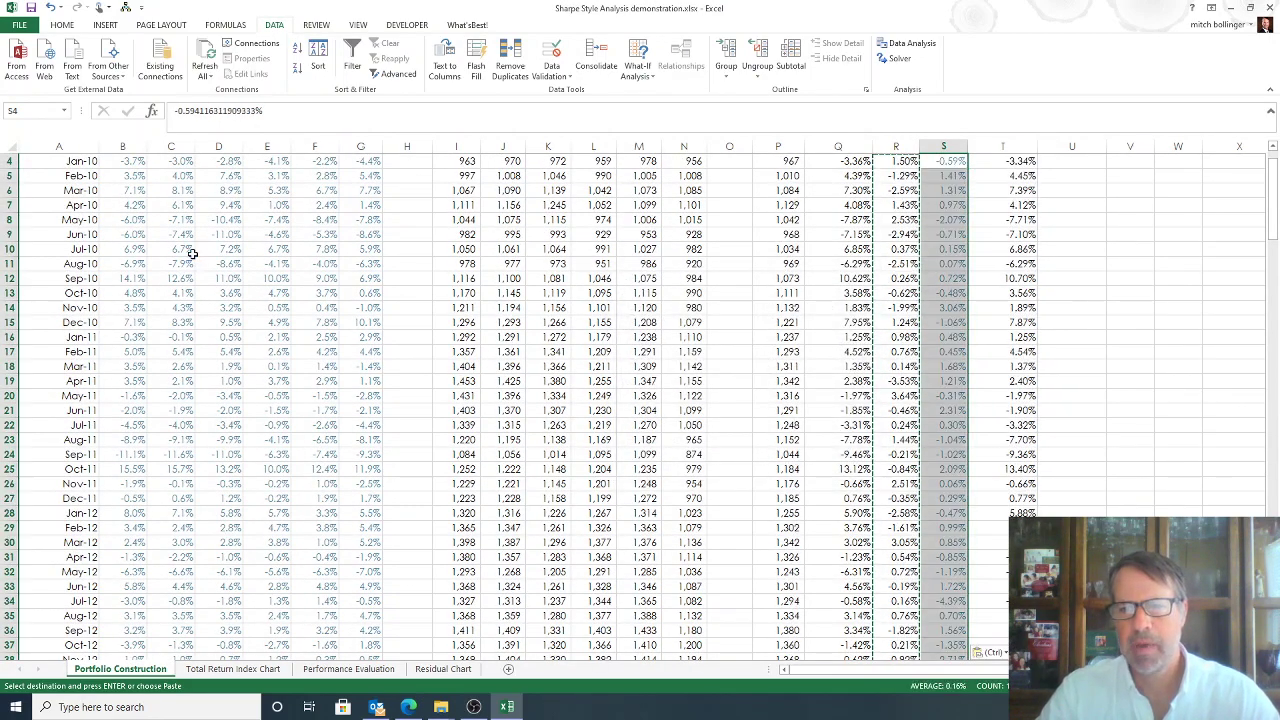
Check the Portfolio With Randomness formula in T4, which shows -3.34% for Jan-10
key("ctrl+Up")
key("ctrl+Down")
key("Right")
key("F2")
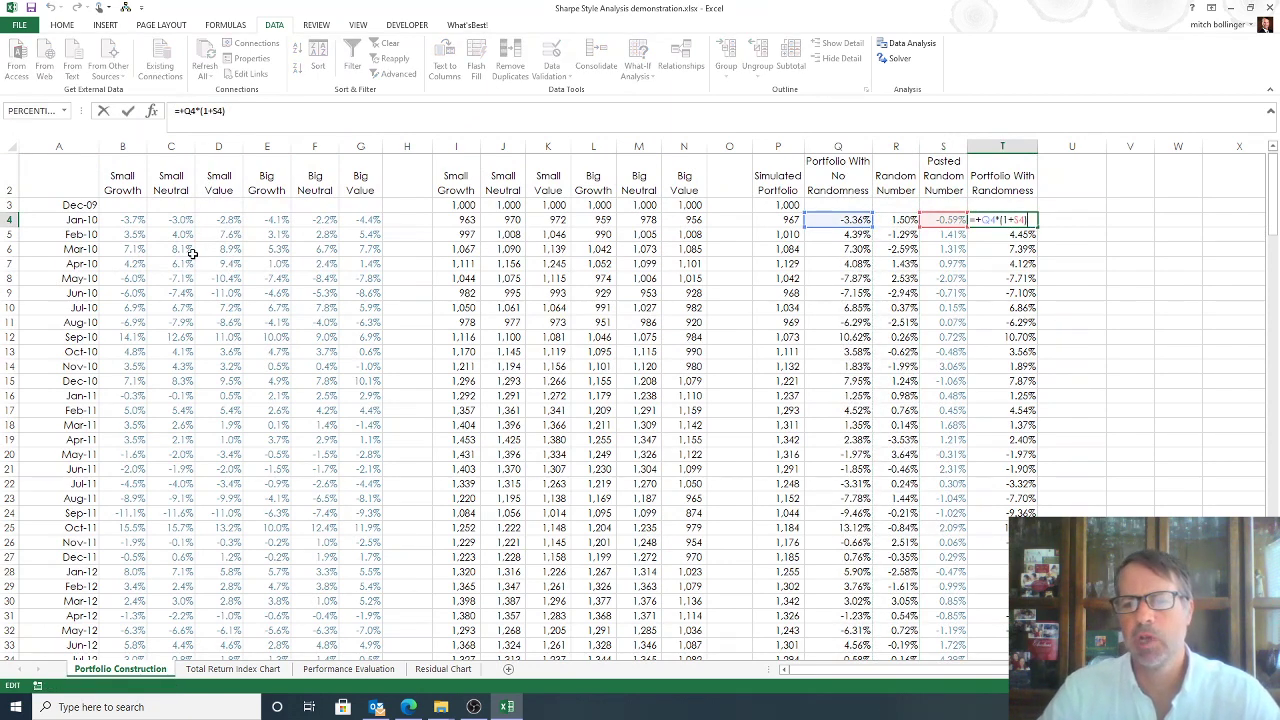
key("Escape")
key("Left")
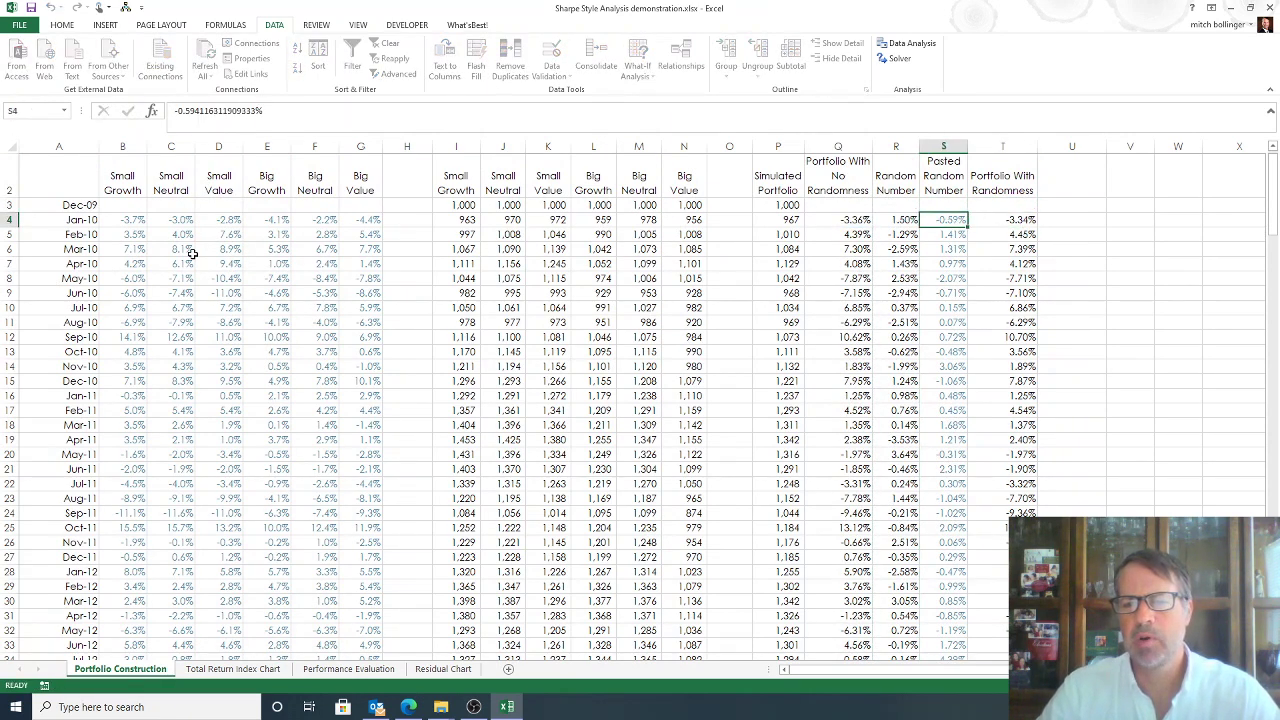
key("Right")
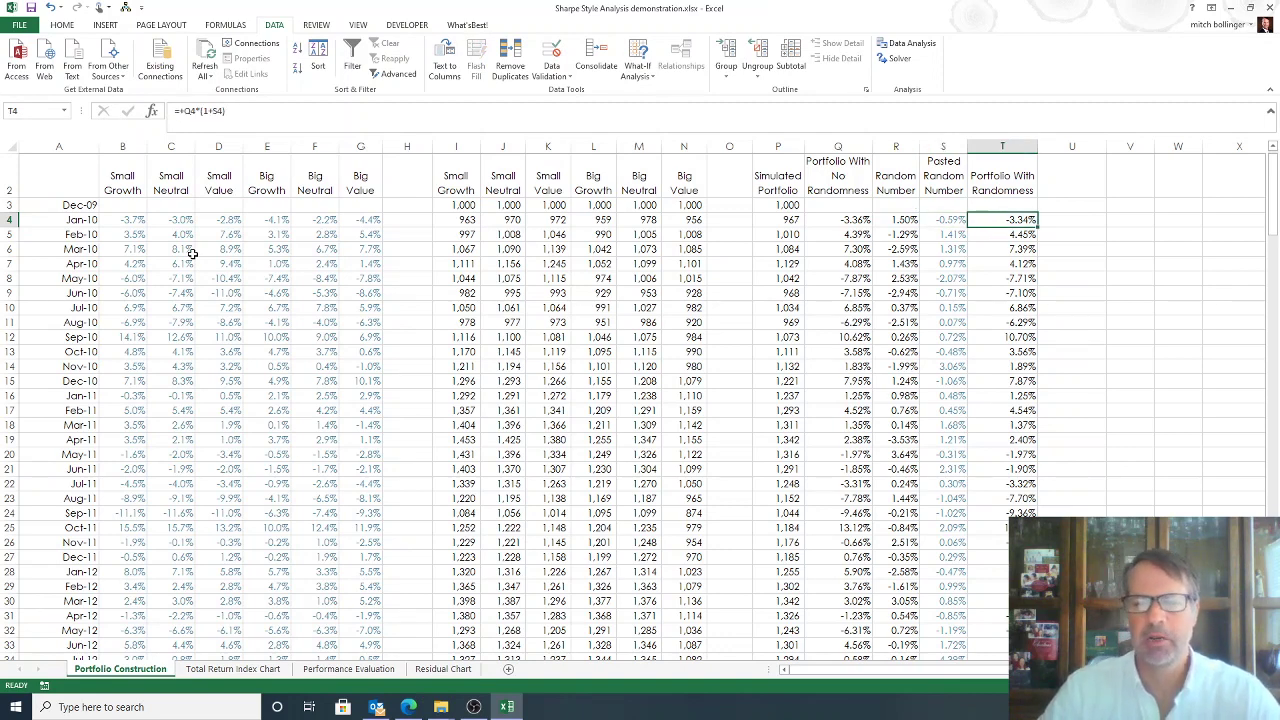
Trace the Simulated Portfolio line on the index chart before viewing Performance Evaluation's 10.73% estimated alpha
key("ctrl+Page_Down")
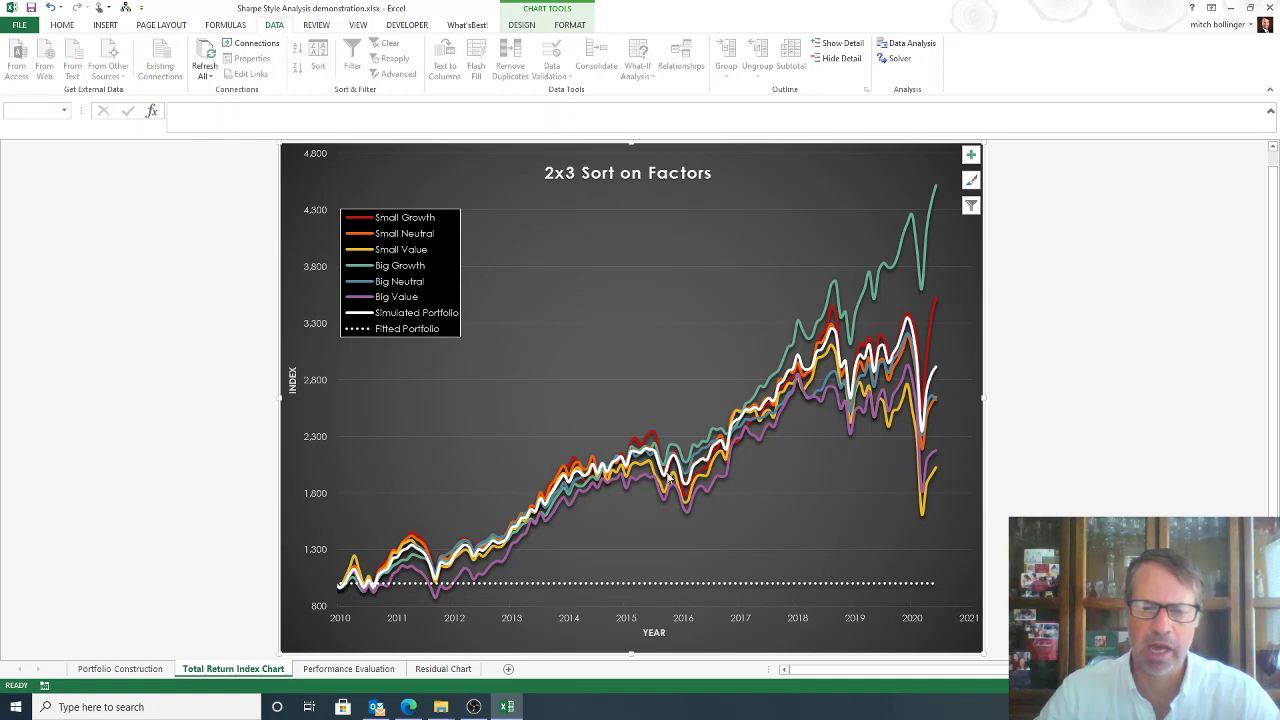
mouse_move(725, 452)
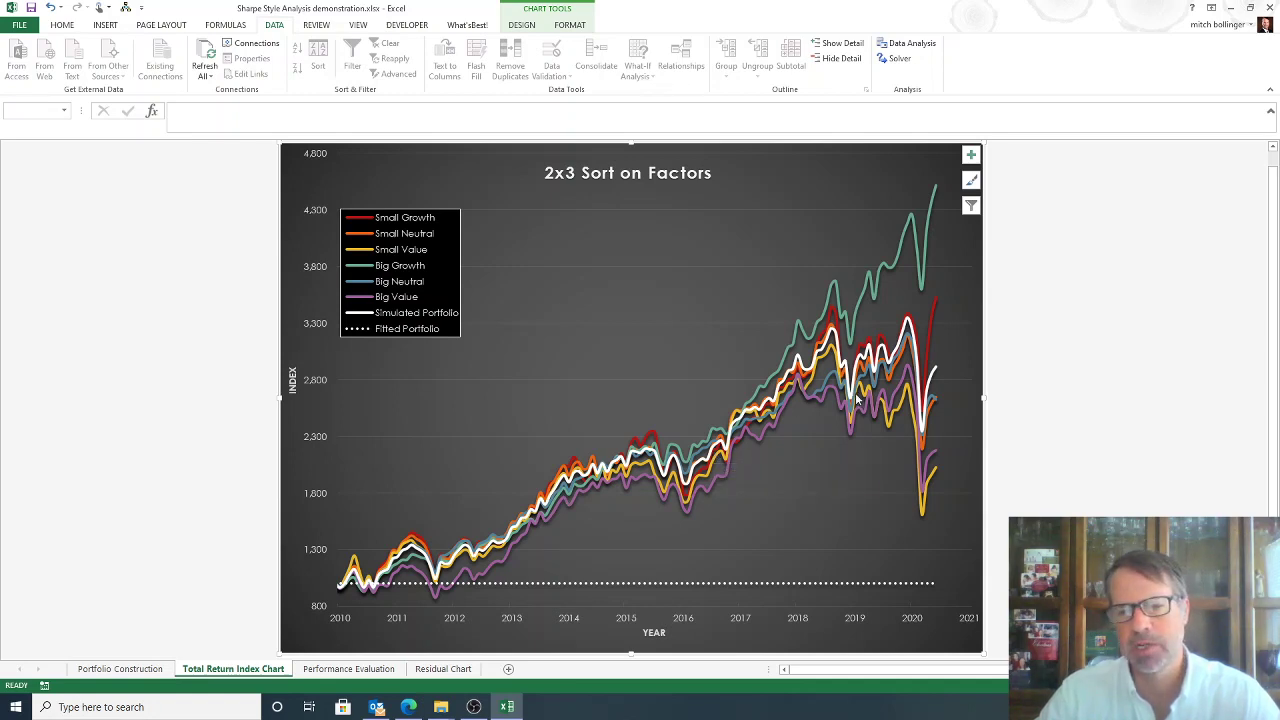
mouse_move(862, 392)
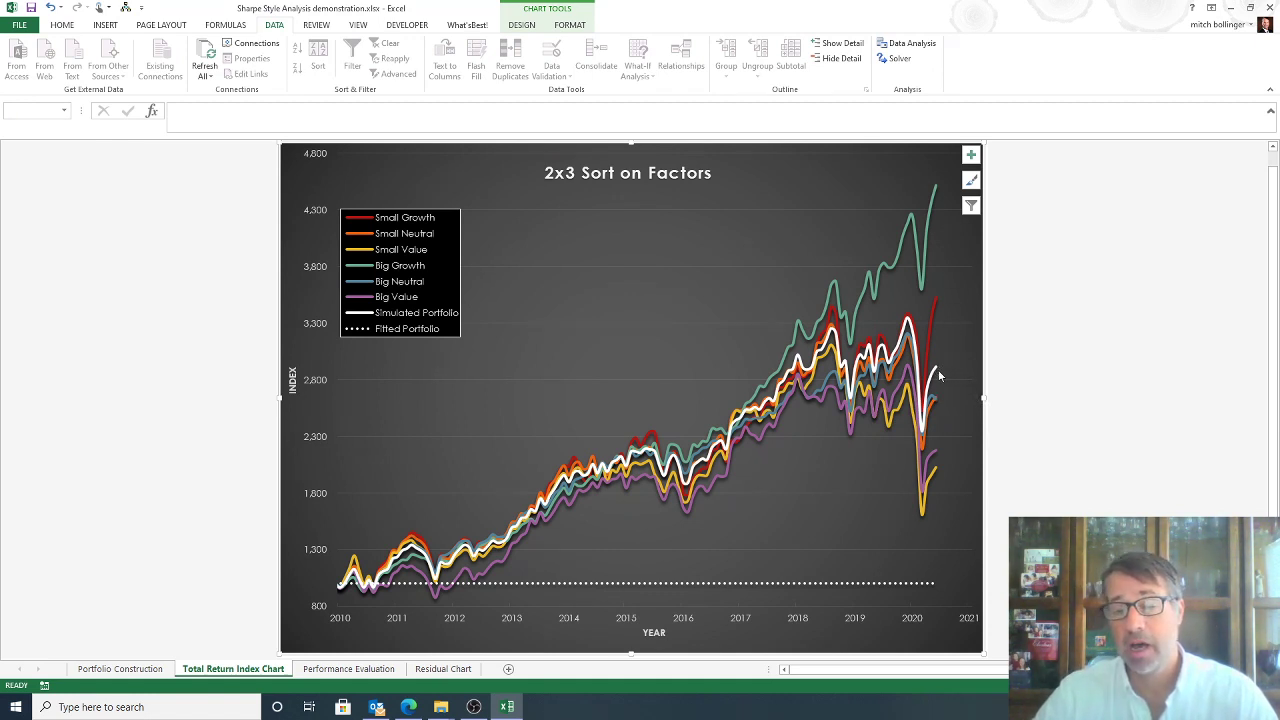
mouse_move(939, 375)
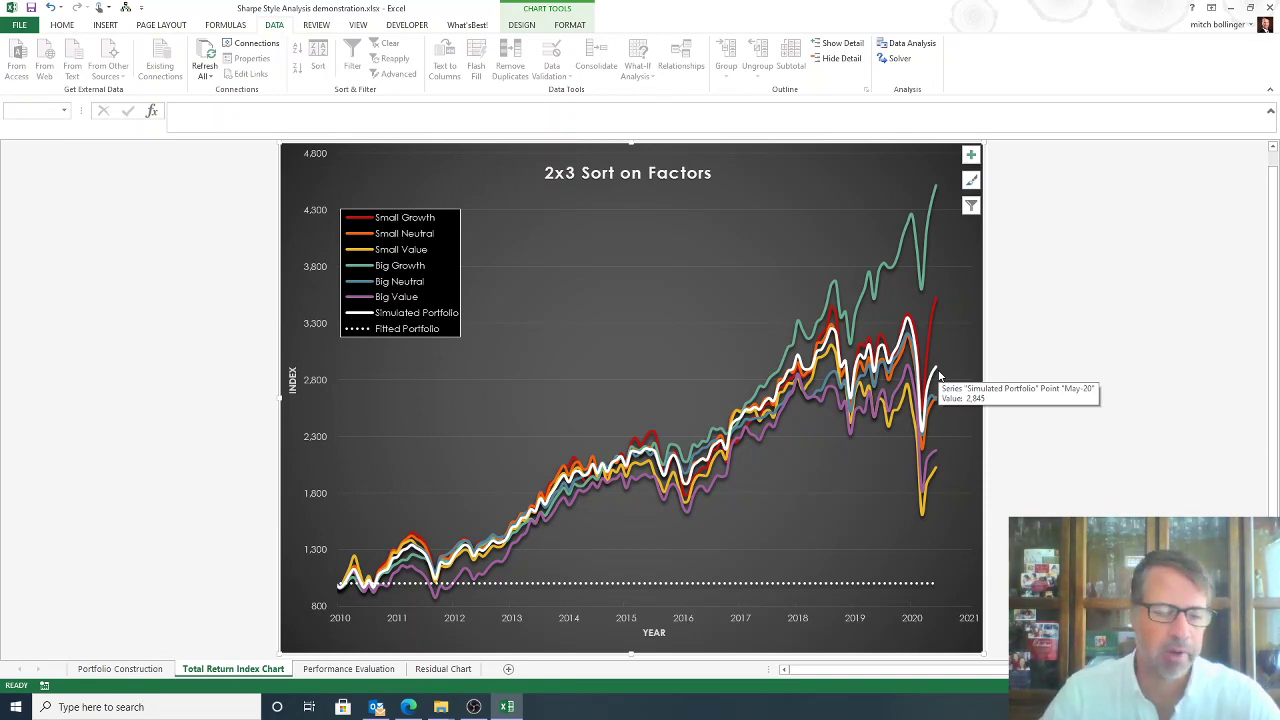
key("ctrl+Page_Down")
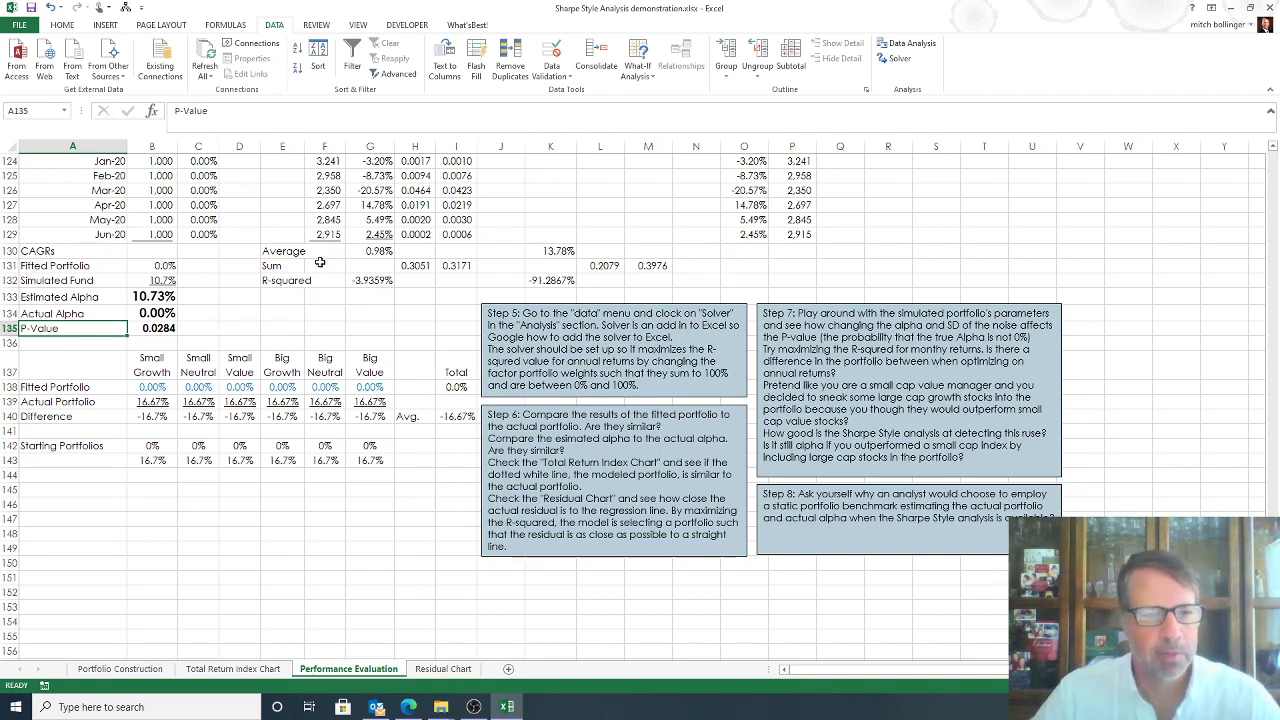
scroll(329, 255, "up", 20)
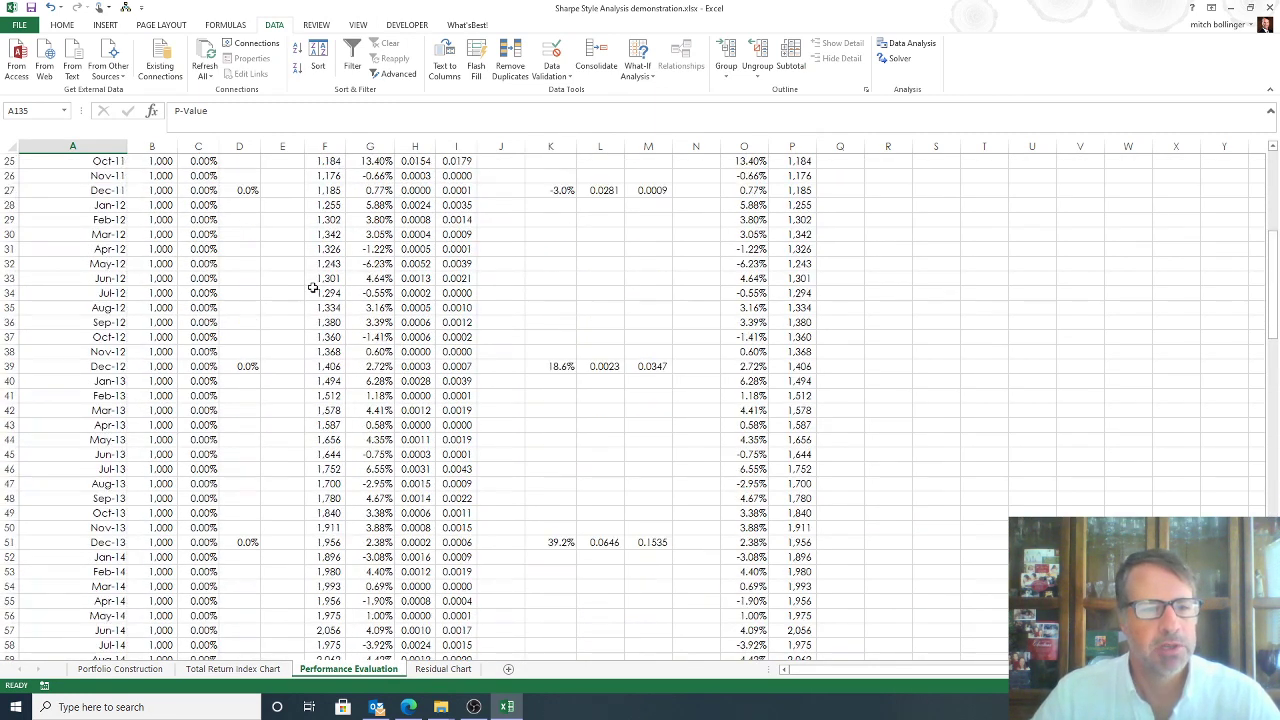
scroll(313, 288, "up", 8)
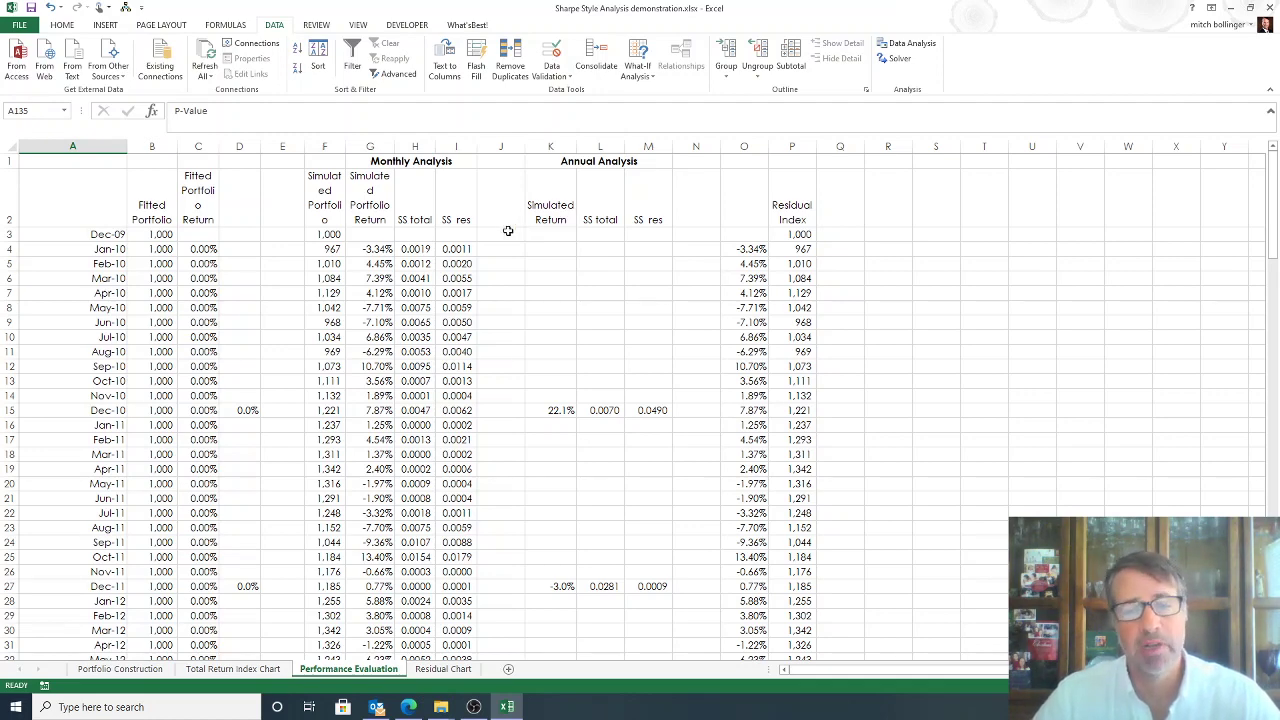
scroll(486, 251, "down", 20)
scroll(464, 318, "down", 20)
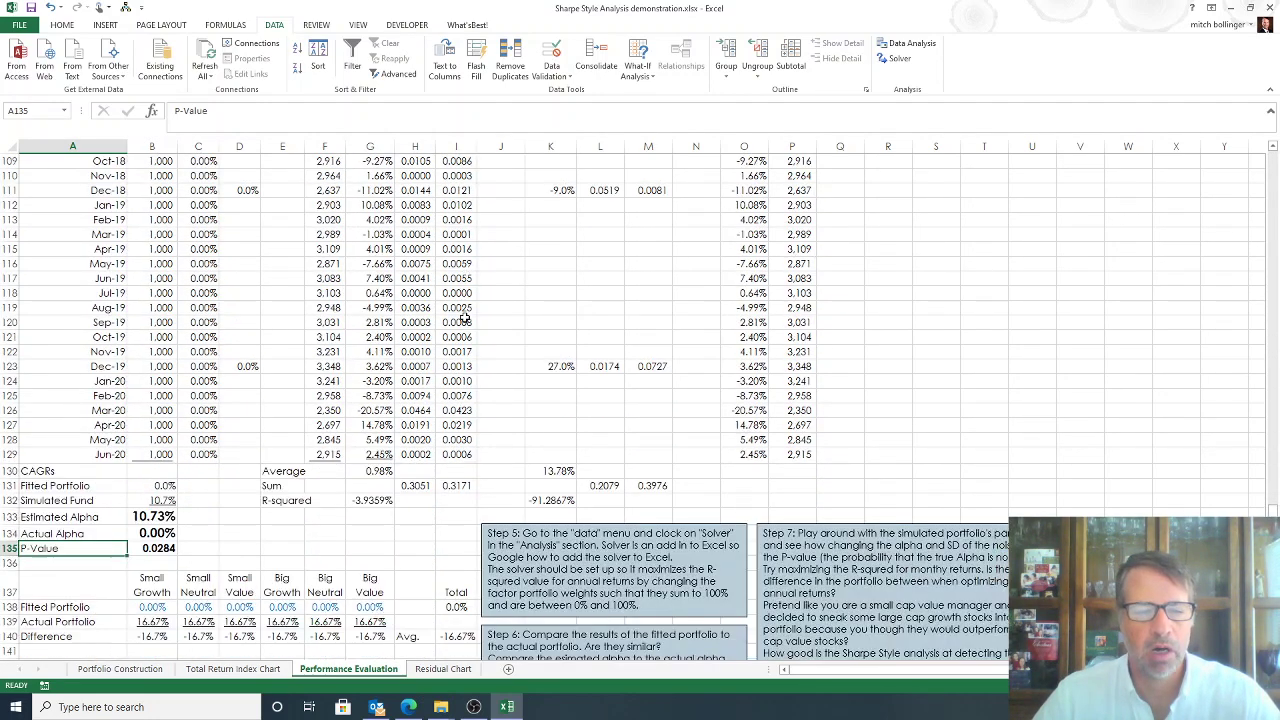
scroll(328, 400, "up", 3)
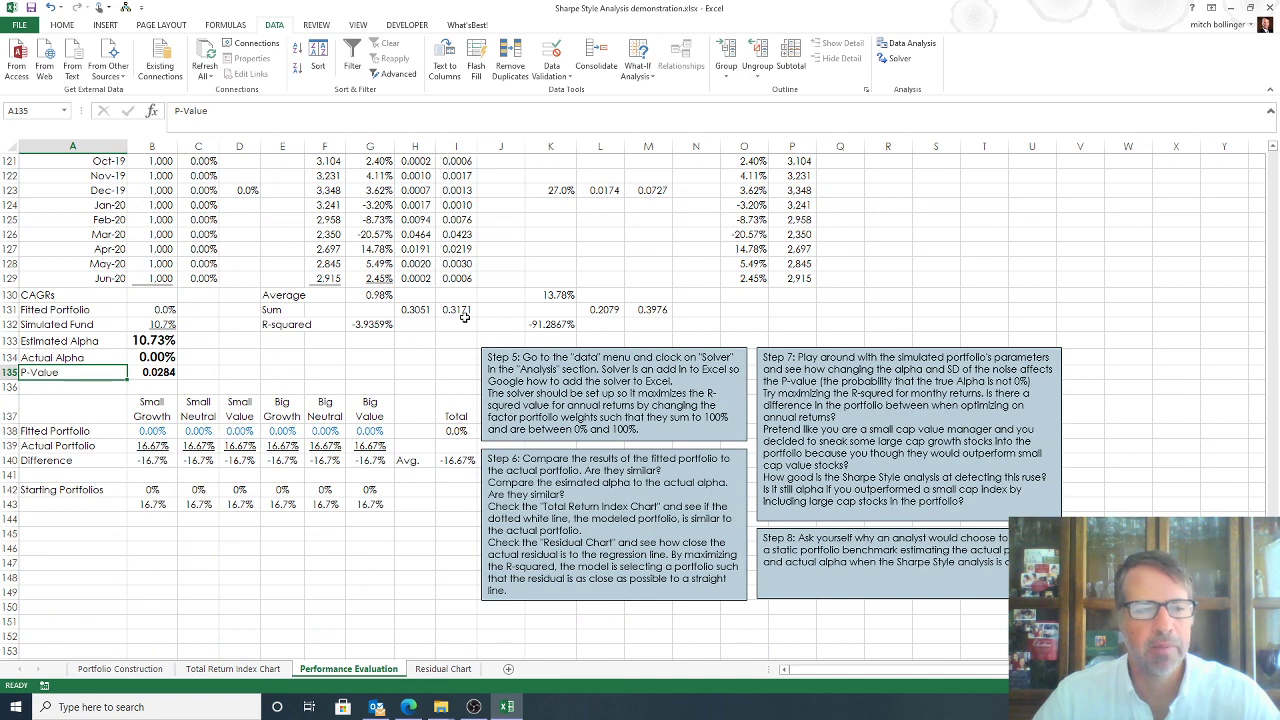
left_click(160, 432)
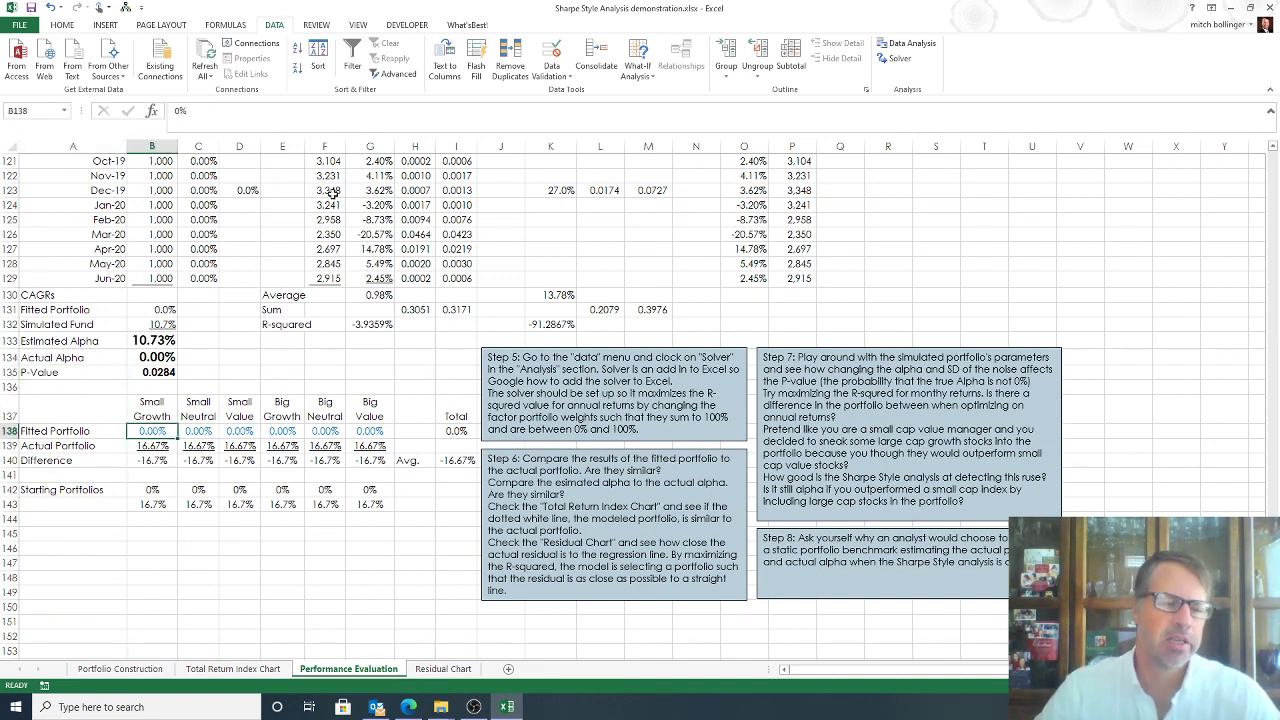
key("shift+Right")
key("shift+Right")
key("shift+Right")
key("shift+Right")
key("shift+Right")
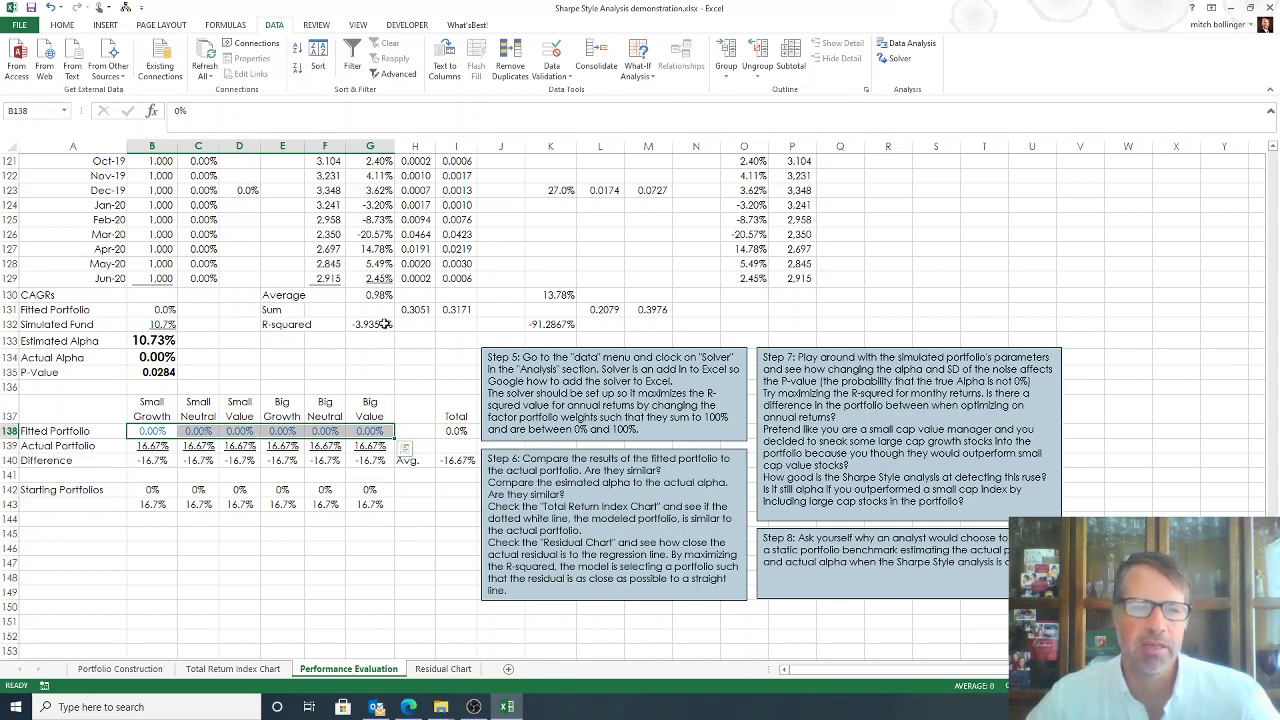
Run Solver maximising R-squared in G132 by changing B138:G138, keeping the weights-total-1 constraint
left_click(384, 324)
left_click(900, 59)
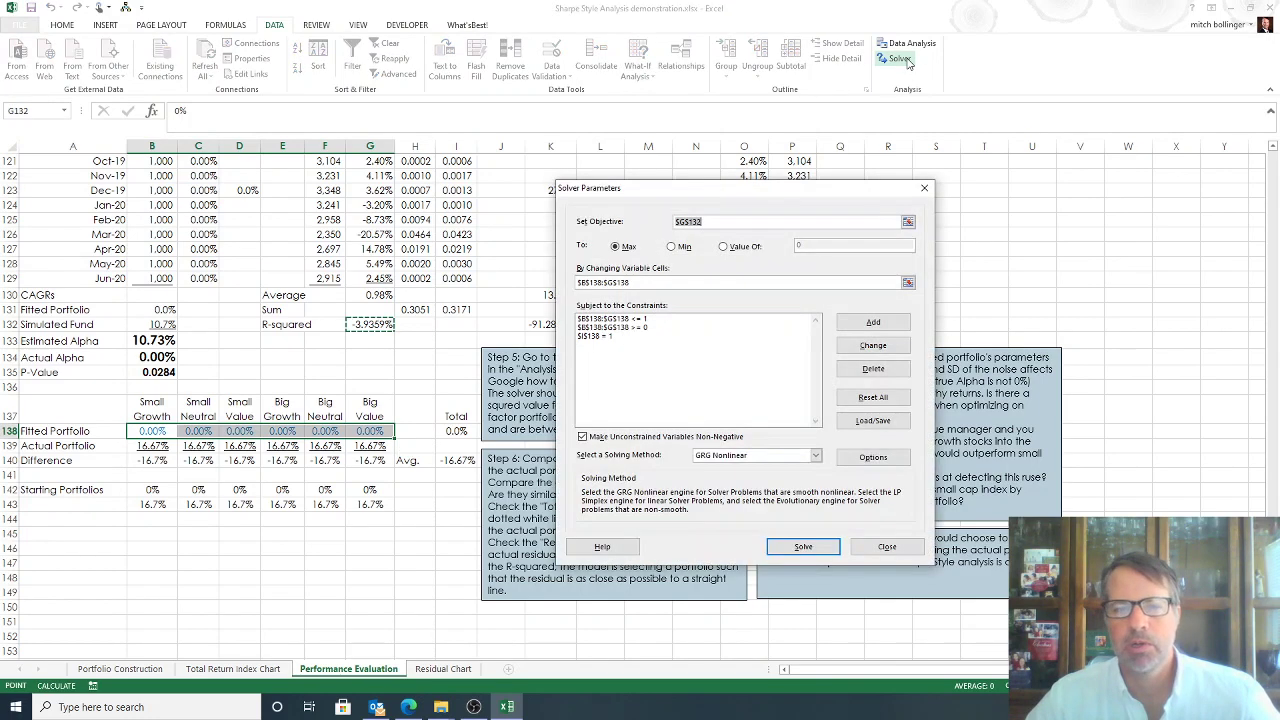
left_click(908, 222)
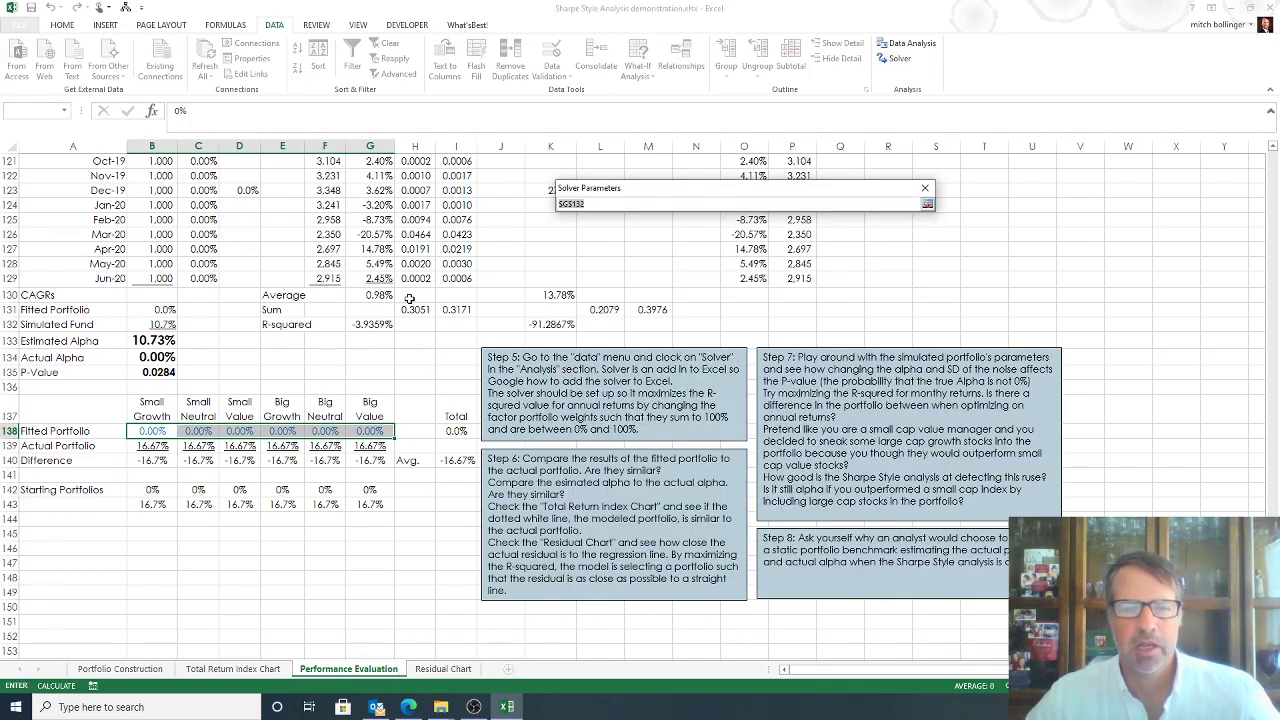
left_click(360, 324)
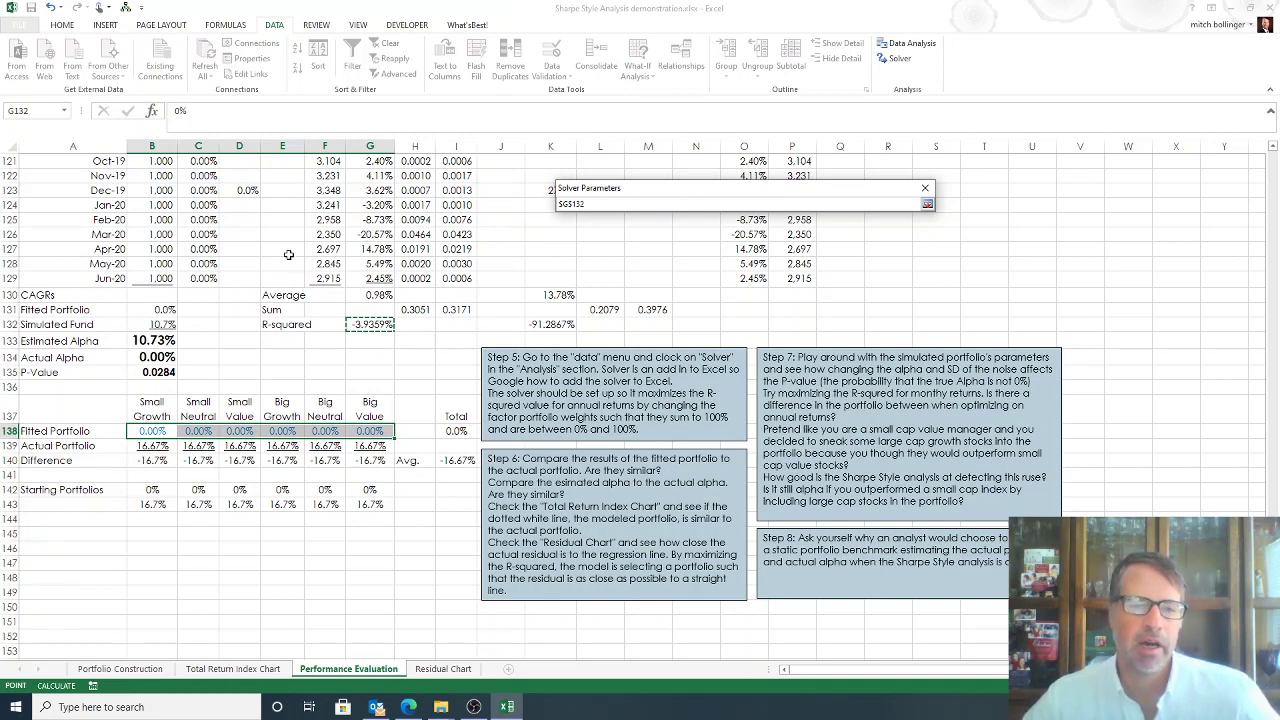
key("Return")
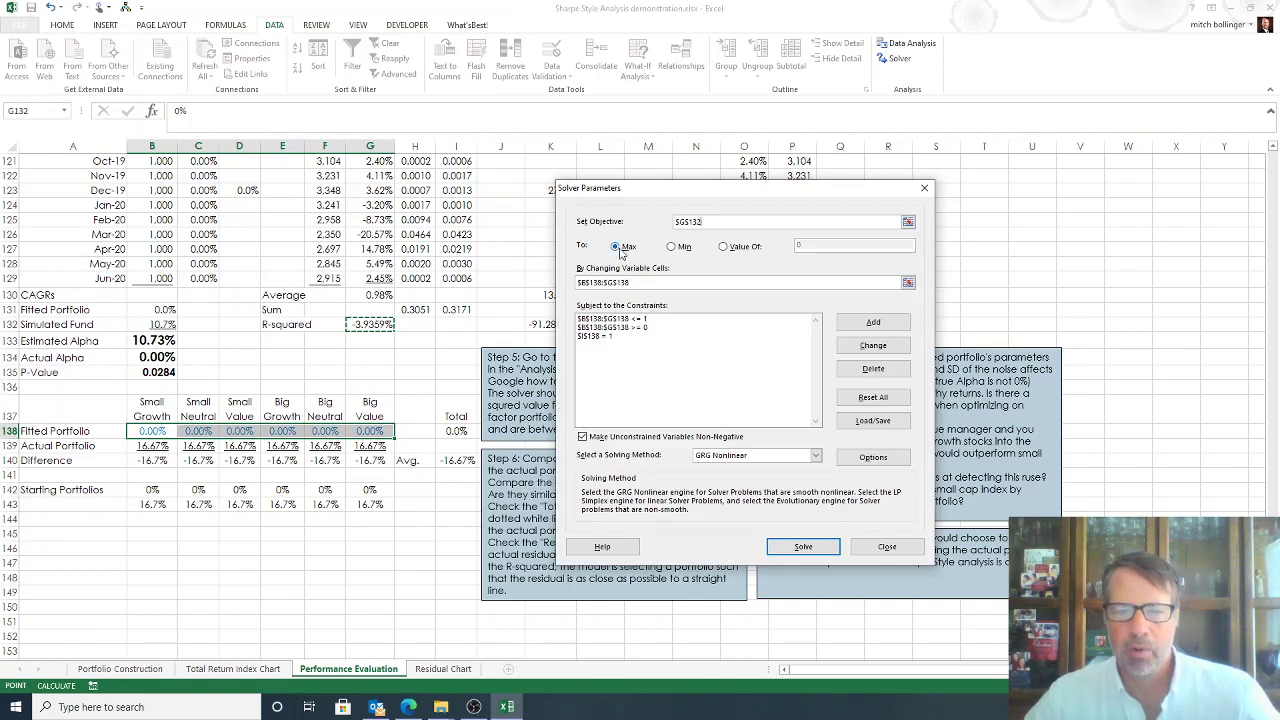
left_click(907, 283)
left_click_drag(153, 430, 376, 430)
key("Return")
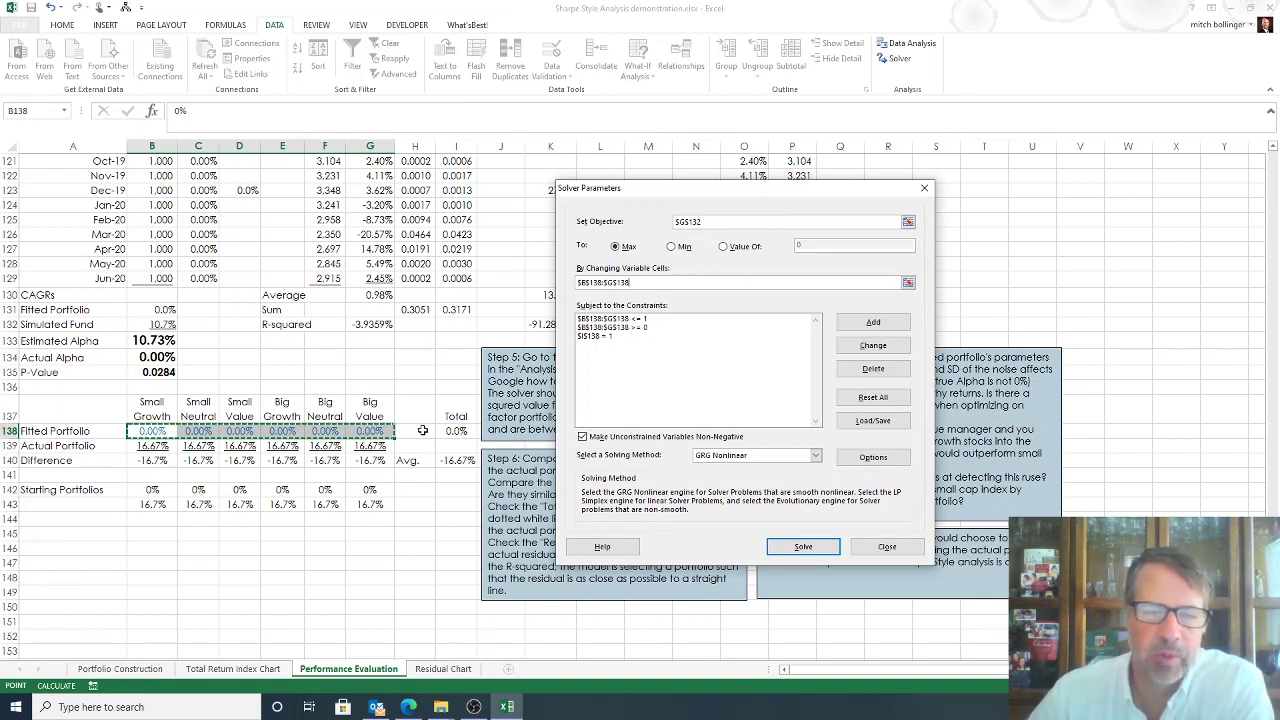
left_click(614, 340)
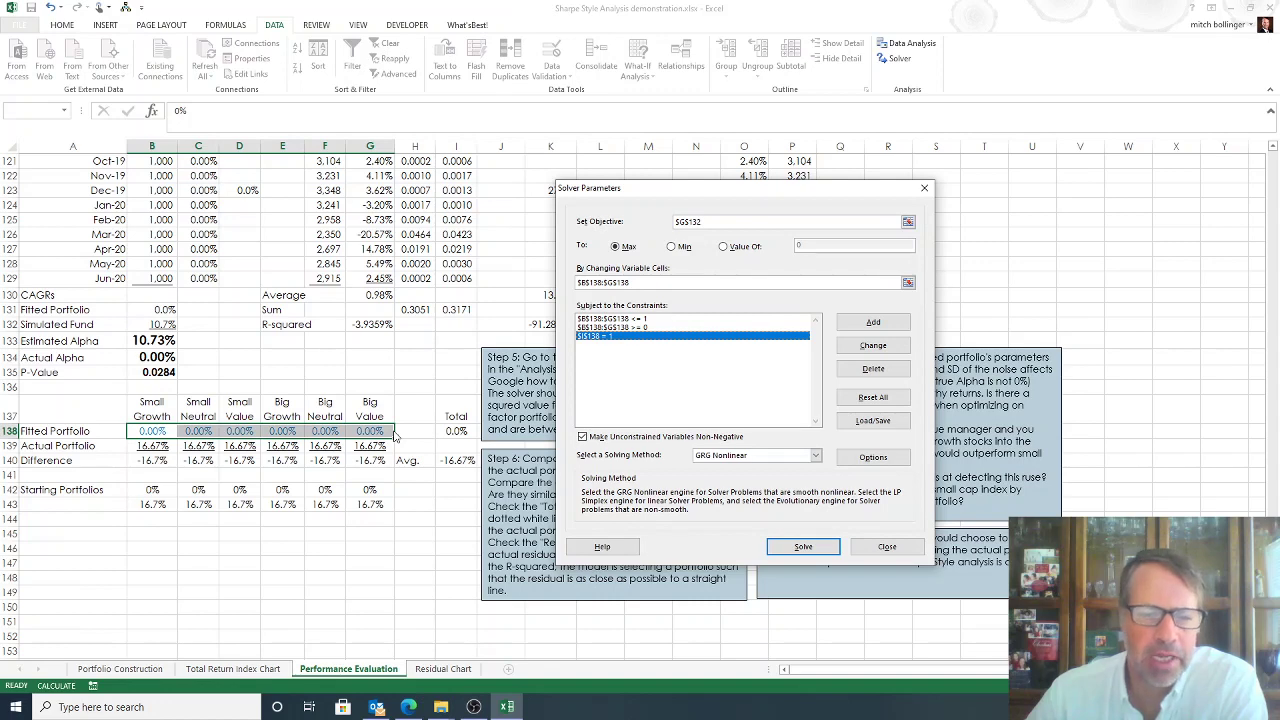
left_click(803, 548)
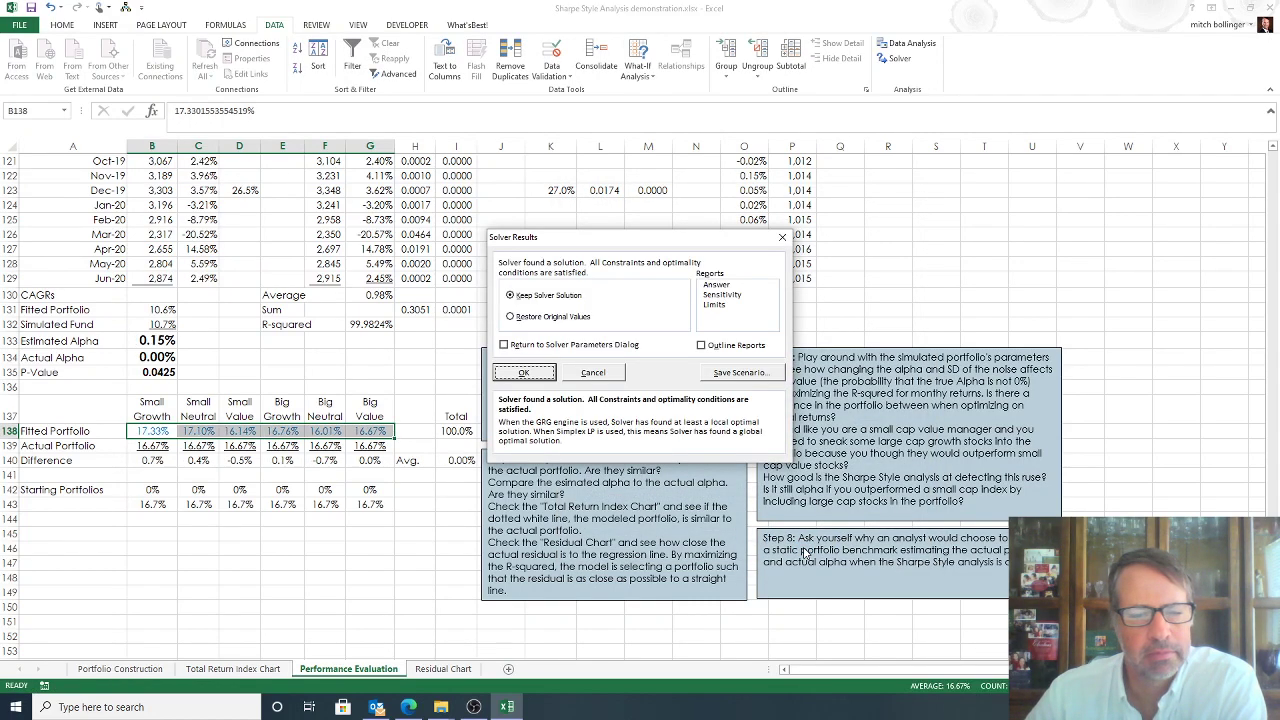
Keep the Solver solution and compare the 16.67% actual weights with the fitted weights in row 138
left_click(524, 373)
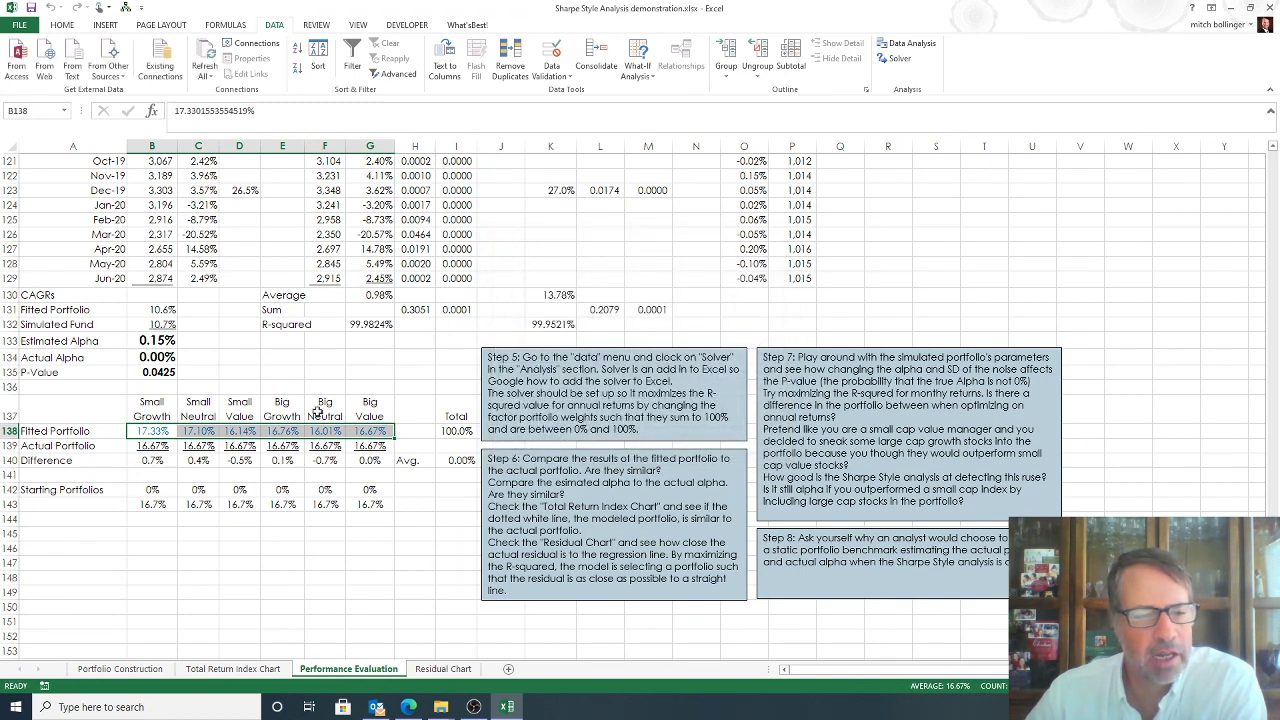
left_click(145, 446)
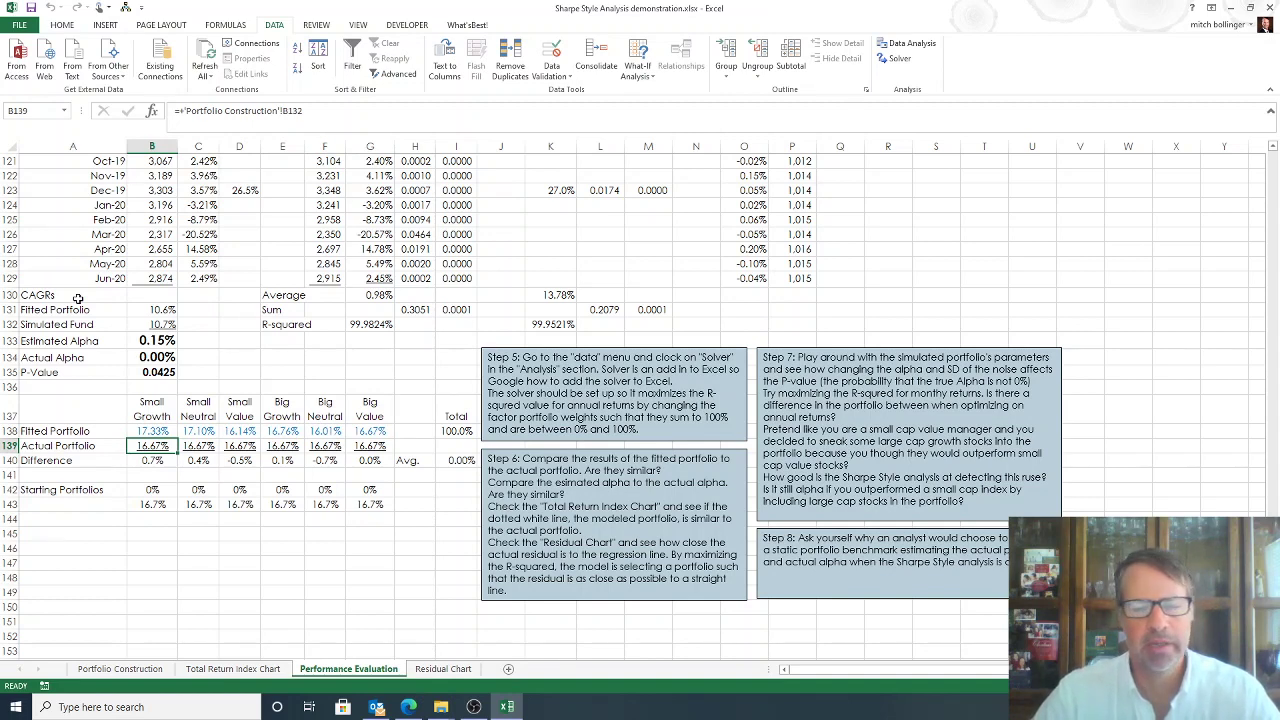
key("shift+Right")
key("shift+Right")
key("shift+Right")
key("shift+Right")
key("shift+Right")
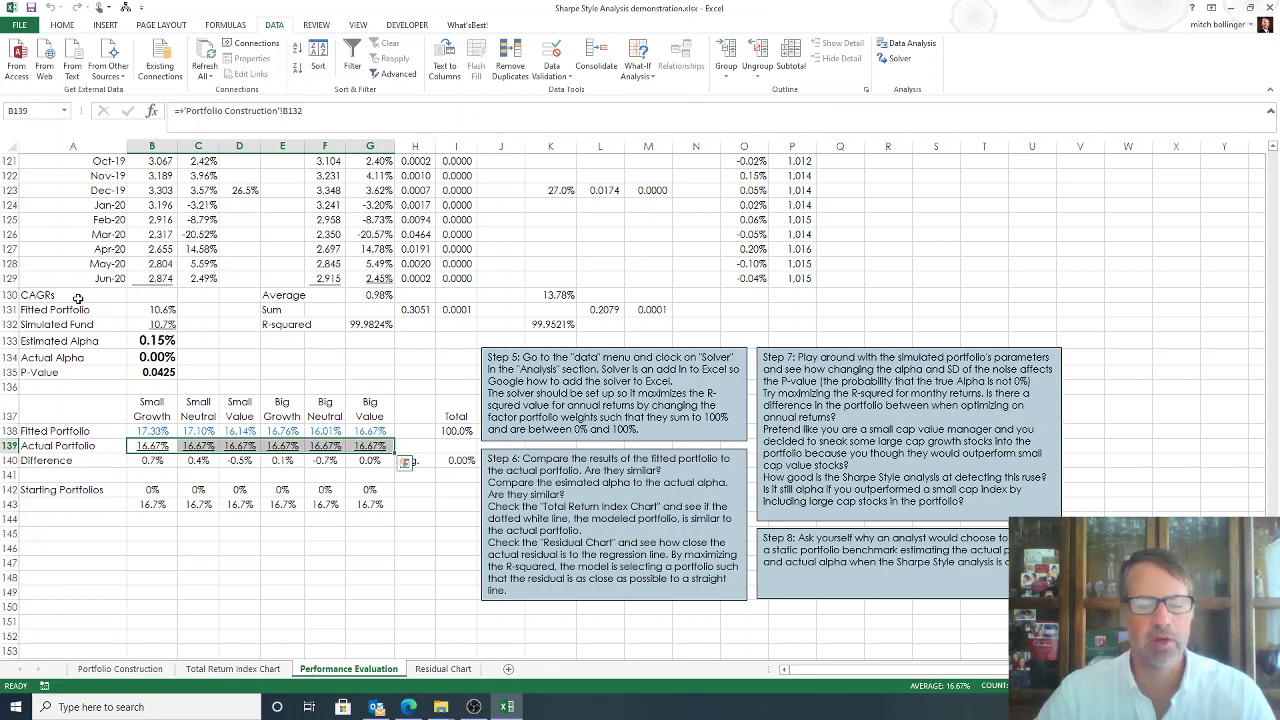
key("Up")
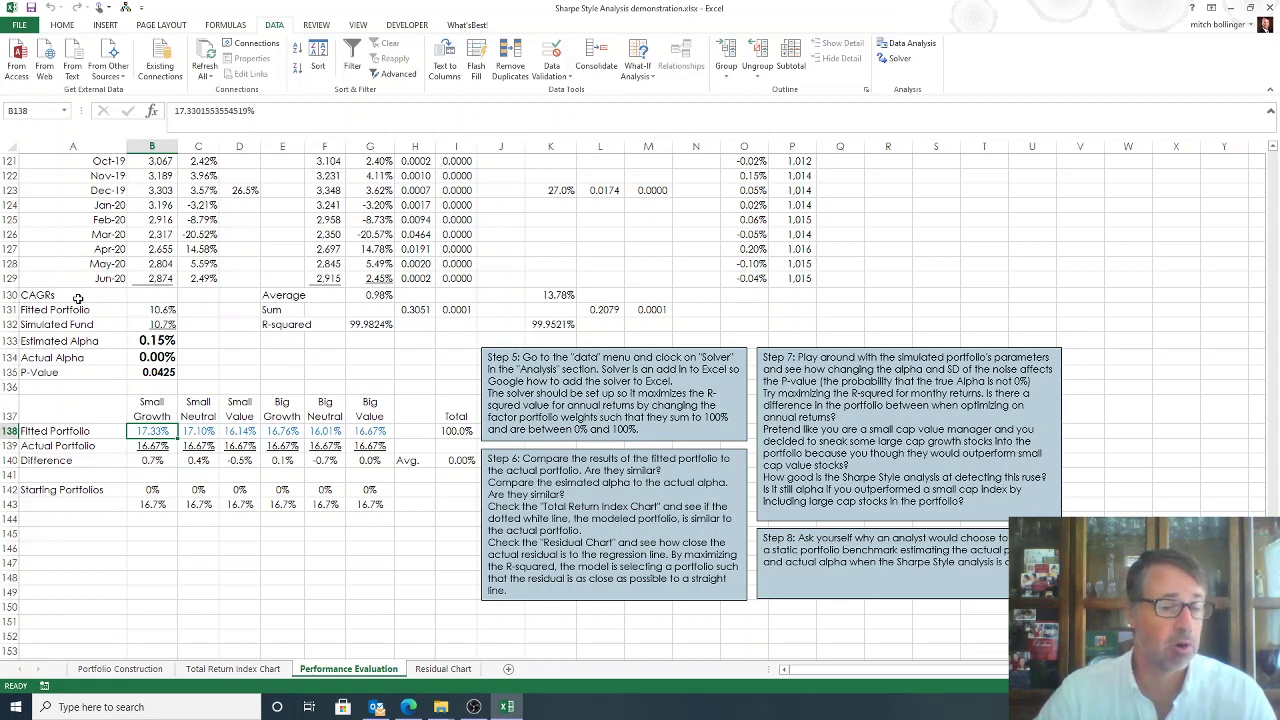
key("Right")
key("Right")
key("Right")
key("Right")
key("Right")
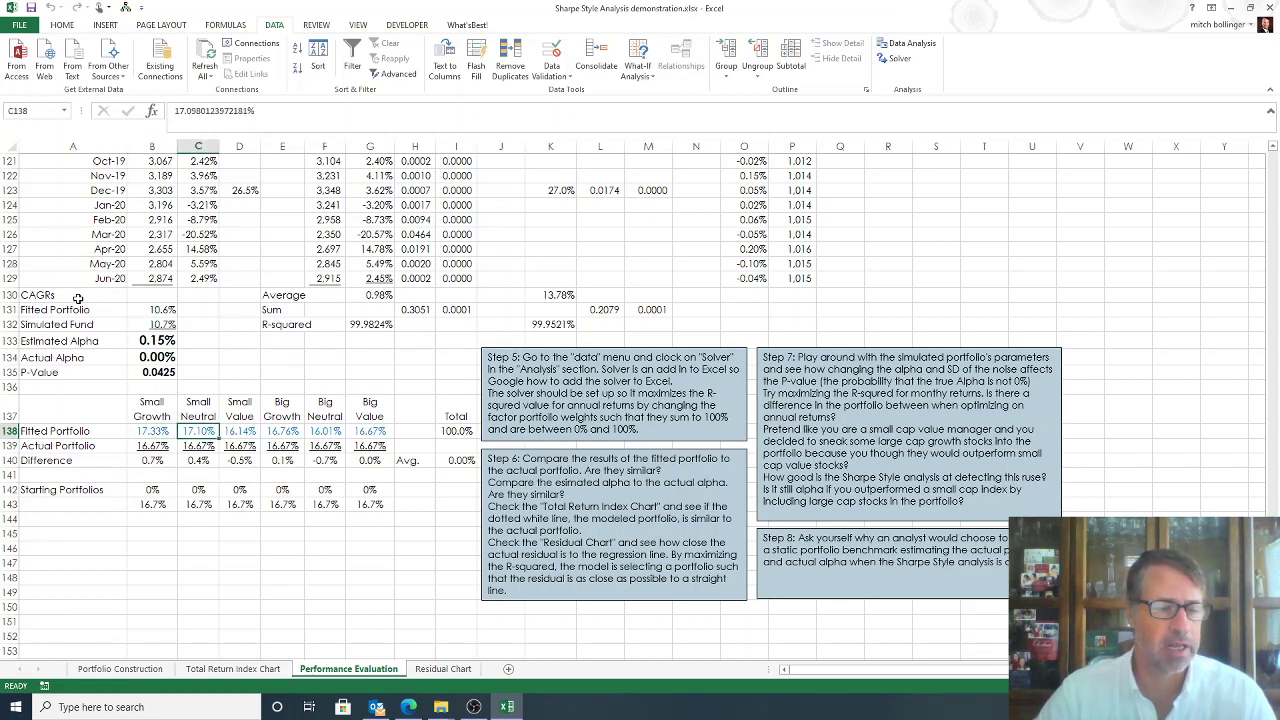
key("Left")
key("Left")
key("Left")
key("Left")
Check the row 140 differences and the Small Neutral weight, ending on the 0.15% Estimated Alpha
key("Down")
key("Down")
key("Right")
key("Right")
key("Right")
key("Right")
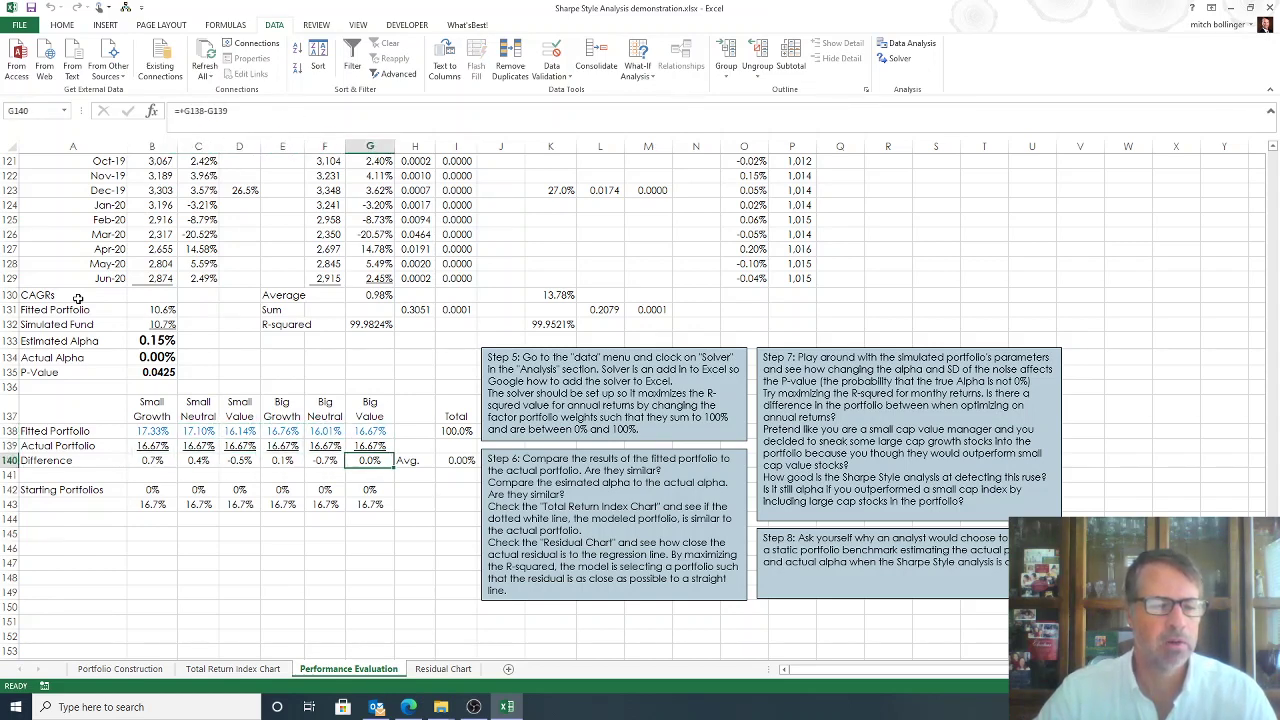
key("Up")
key("Left")
key("Left")
key("Left")
key("Left")
key("Left")
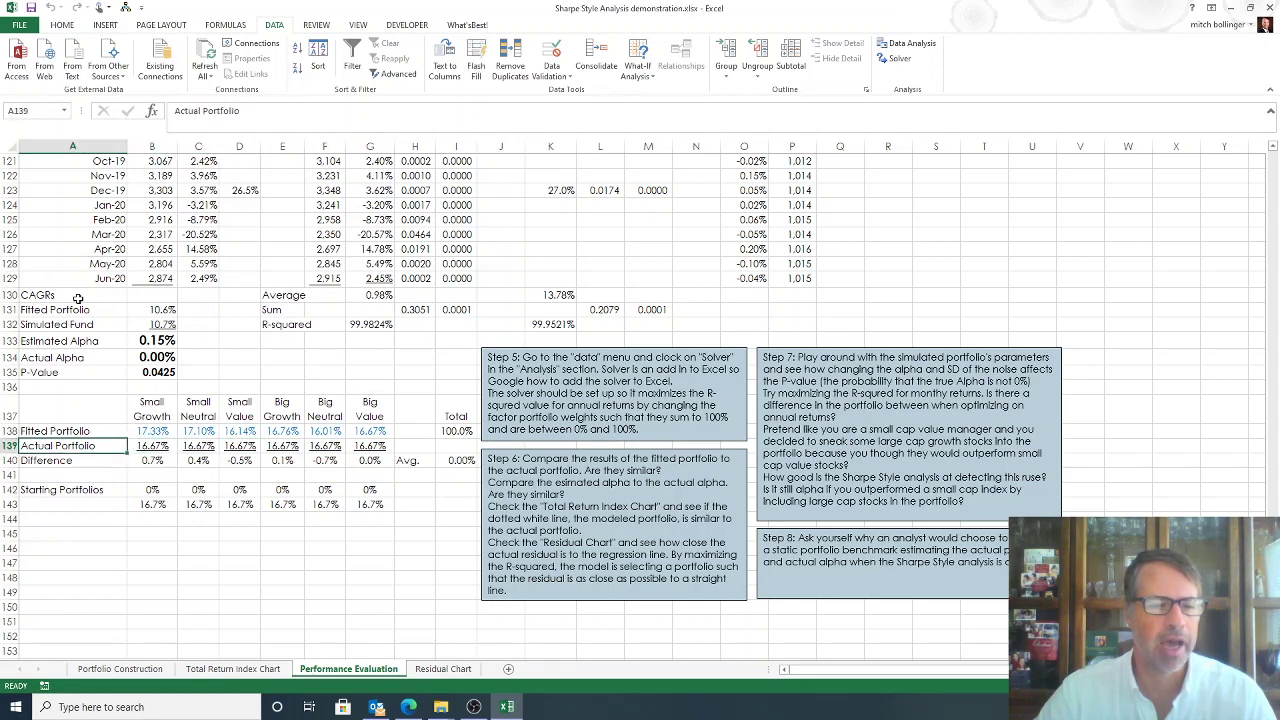
key("Right")
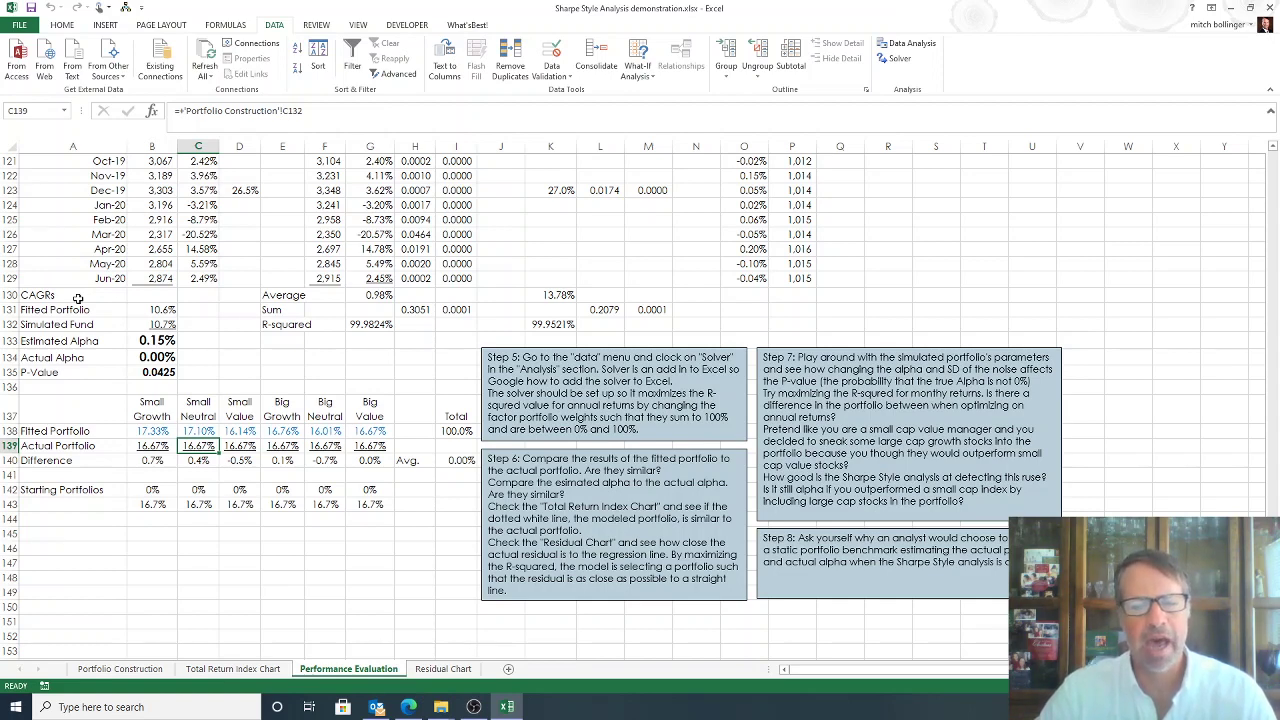
key("Left")
key("Up")
key("Up")
key("Up")
key("Up")
key("Up")
key("Up")
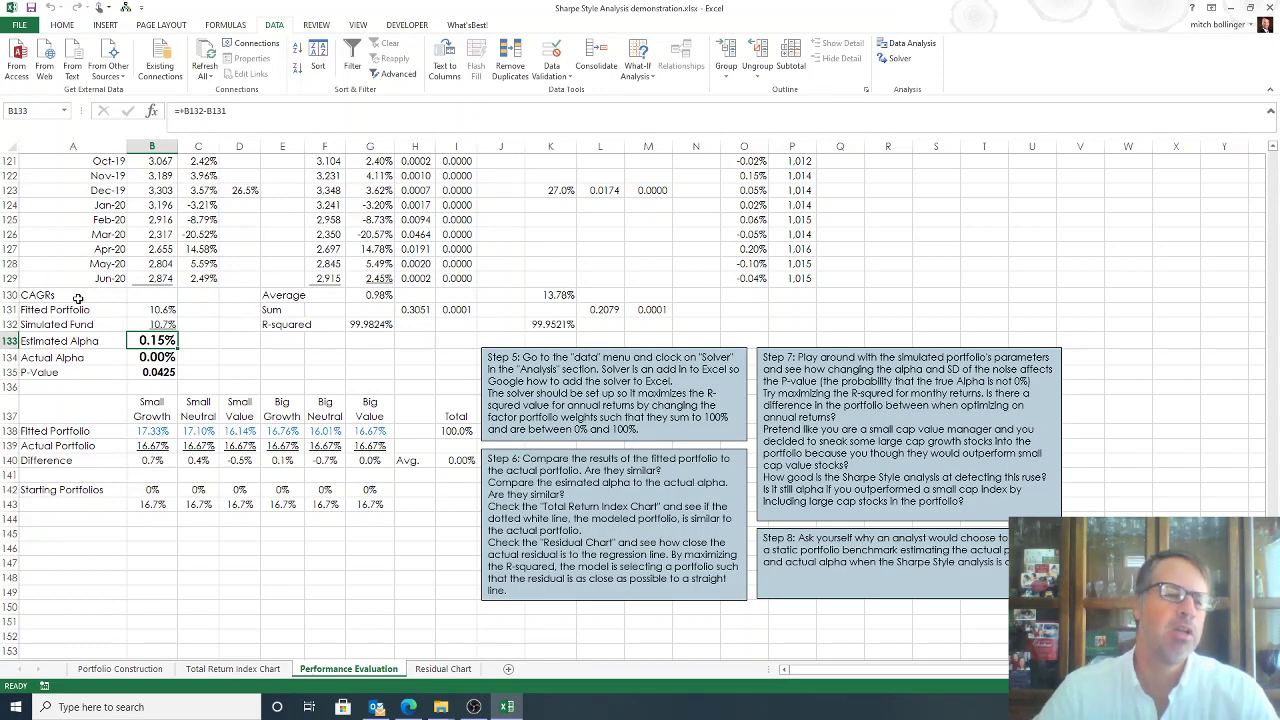
key("Down")
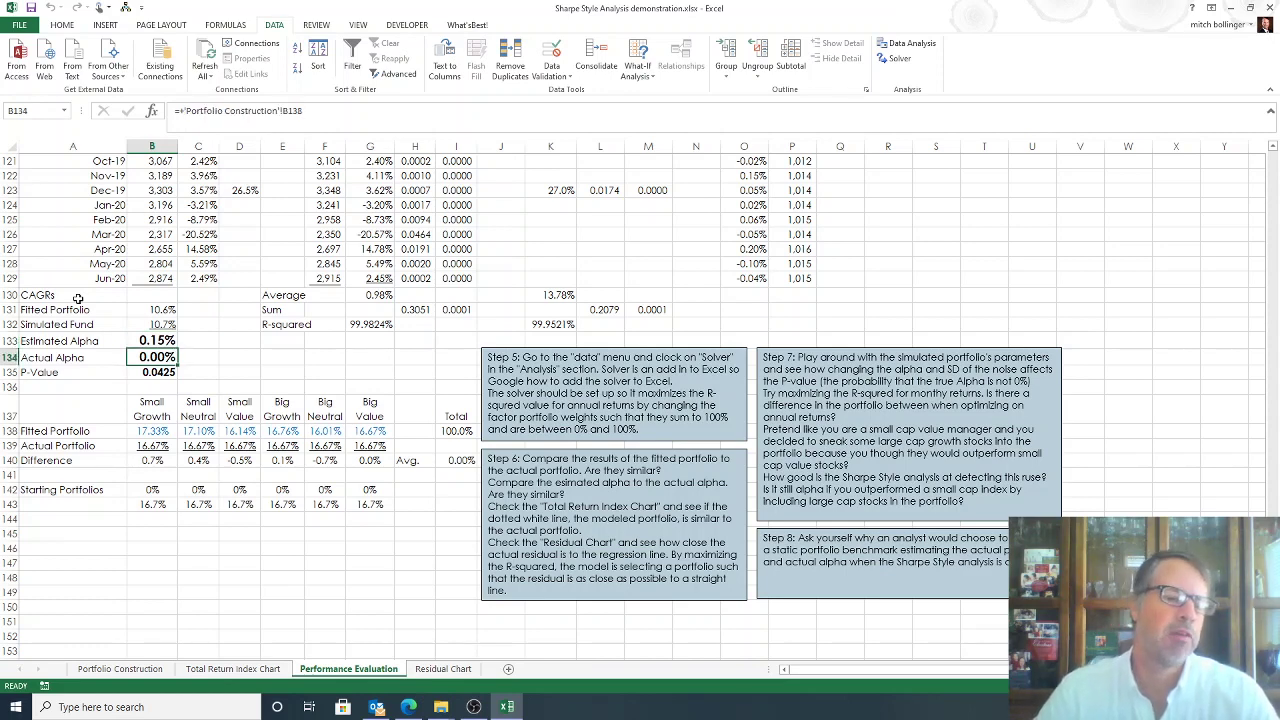
key("Down")
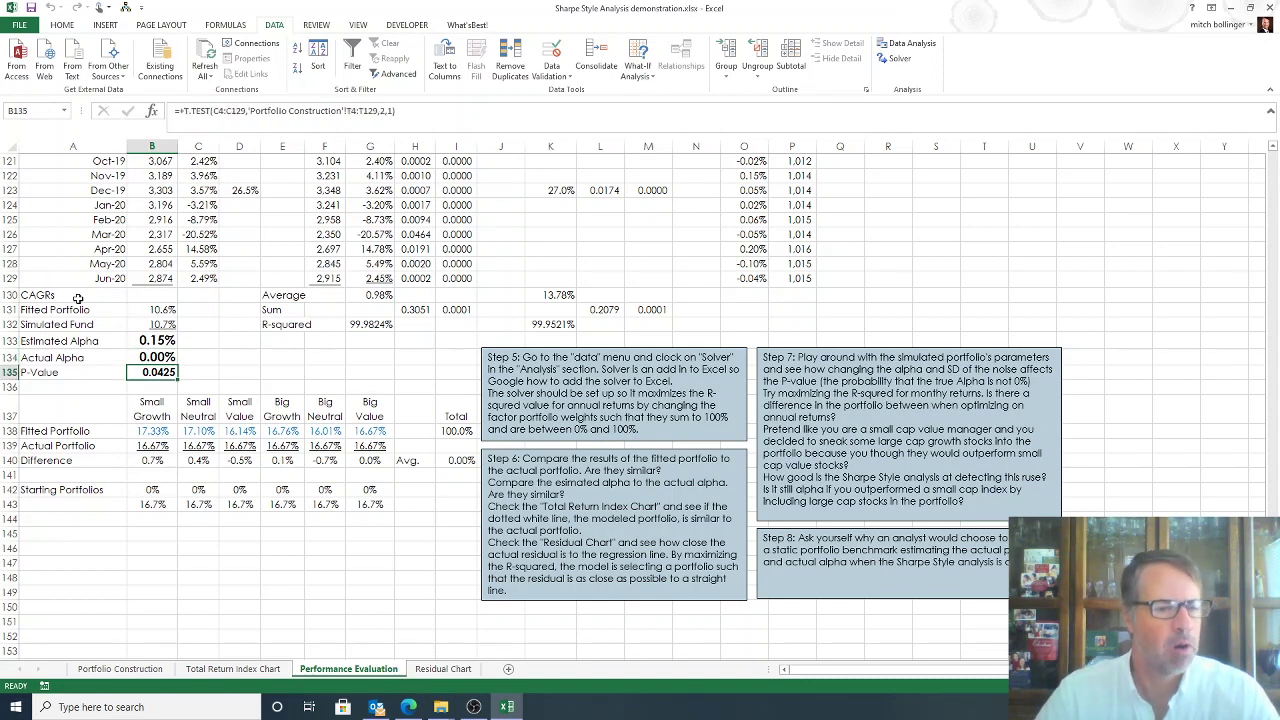
key("F2")
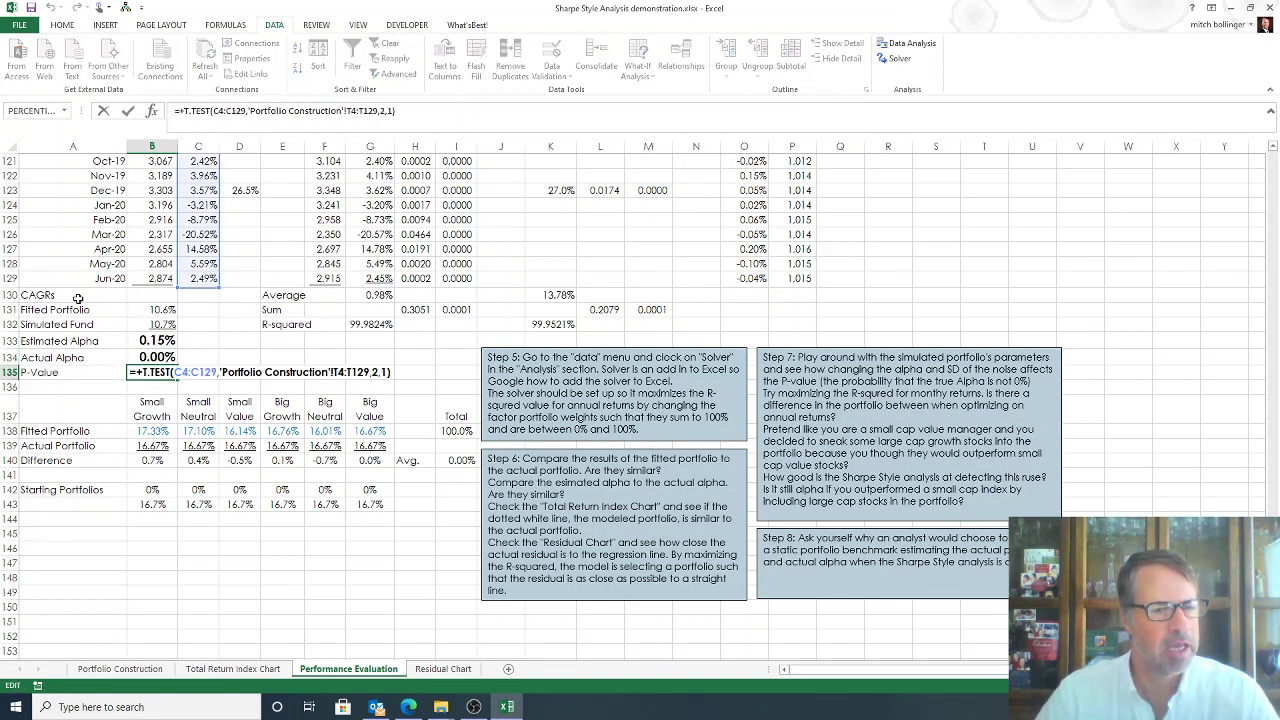
key("Escape")
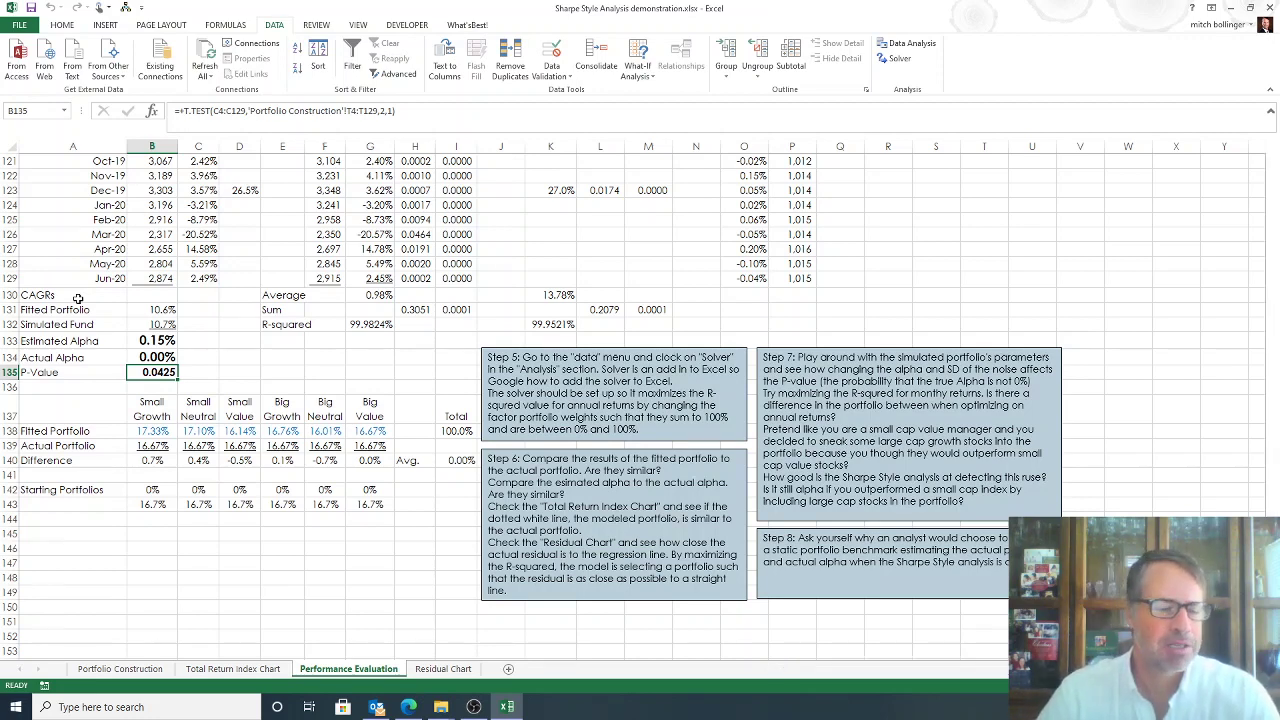
Repaste the R4:R129 random numbers as values into column S, then return to Performance Evaluation
key("ctrl+Page_Up")
key("ctrl+Page_Up")
key("Right")
key("Left")
key("Left")
key("Left")
key("ctrl+shift+Down")
key("ctrl+c")
key("Right")
key("alt+e")
key("s")
key("v")
key("Return")
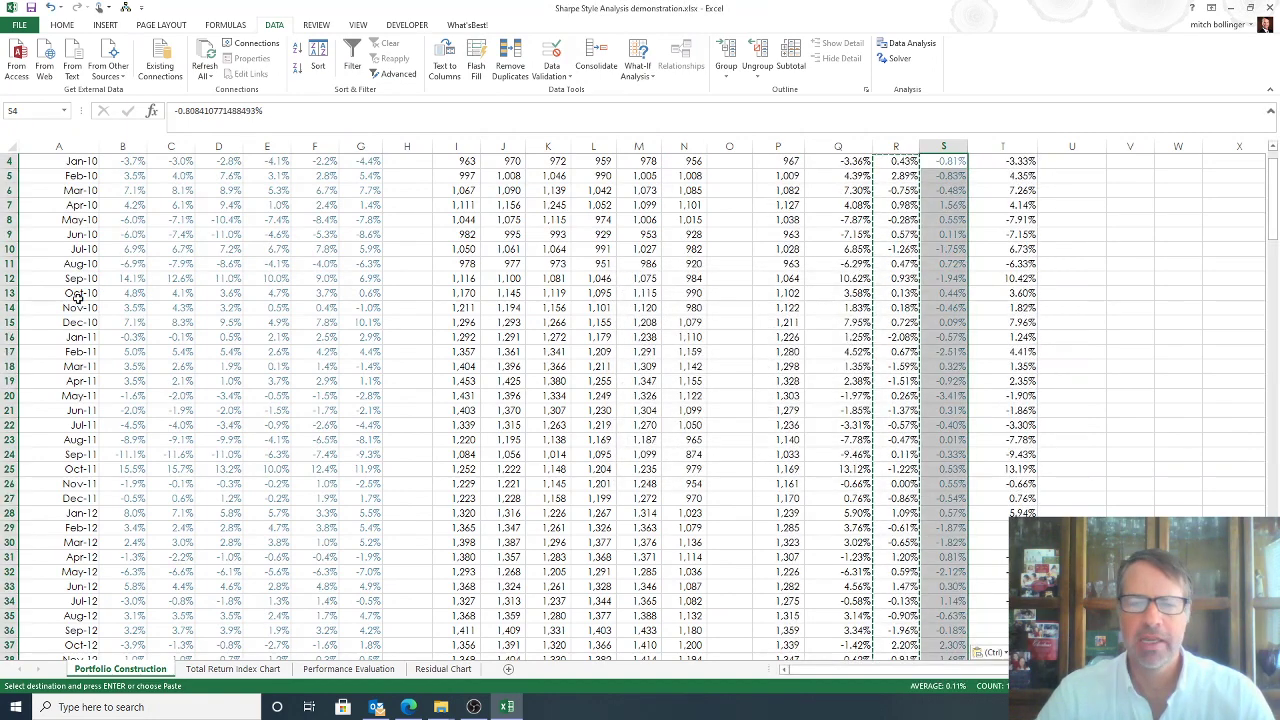
key("ctrl+Page_Down")
key("ctrl+Page_Down")
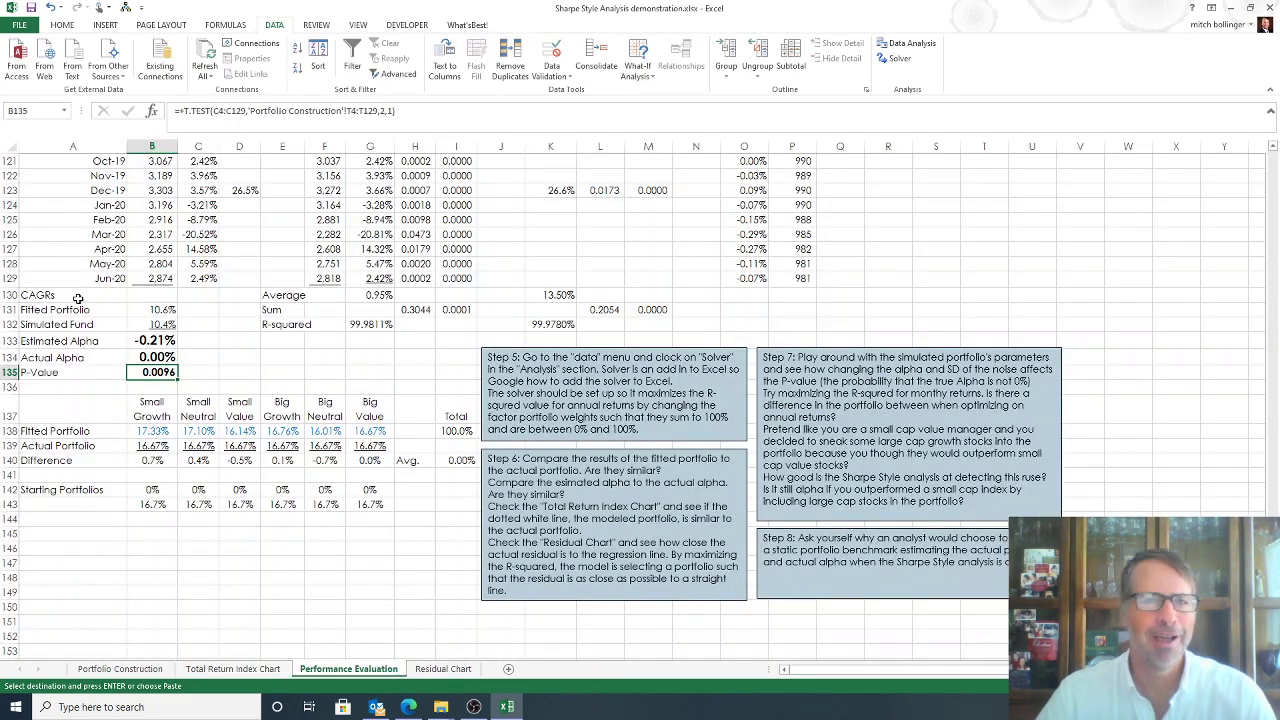
Rerun Solver on the new data, keep the fit, and check Estimated Alpha -0.12% and P-value 0.1008
left_click(896, 58)
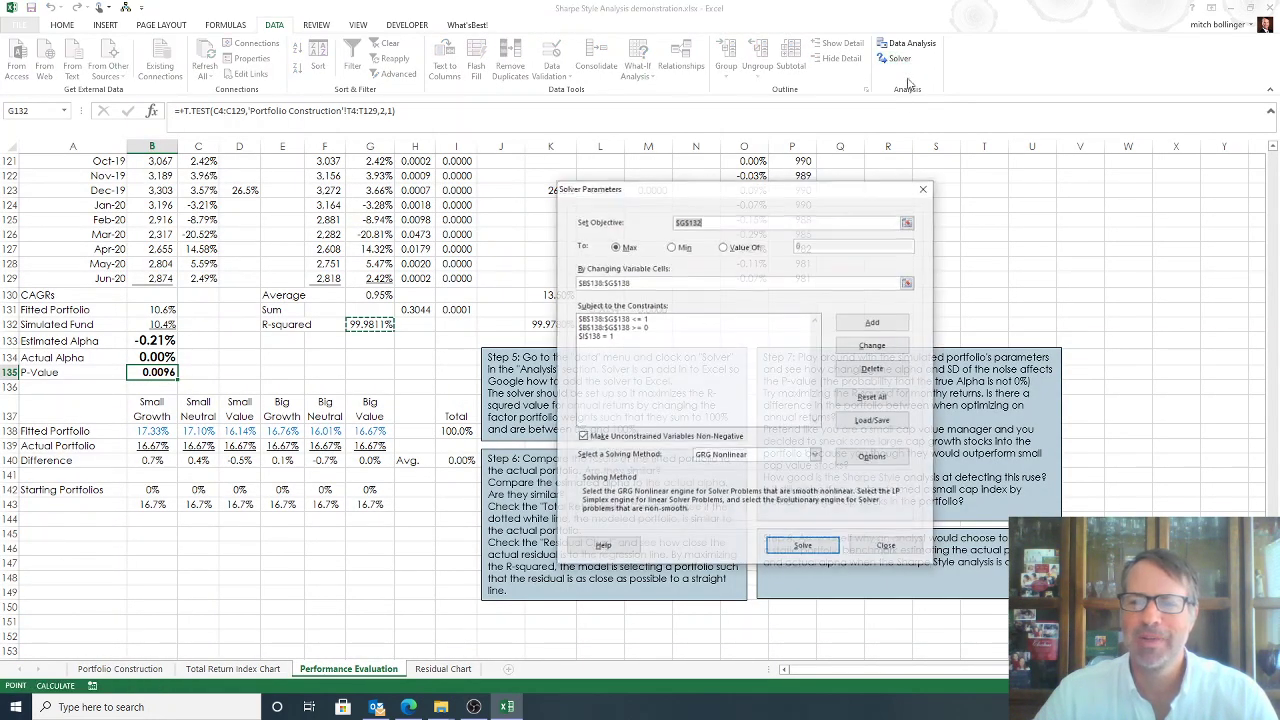
left_click(803, 545)
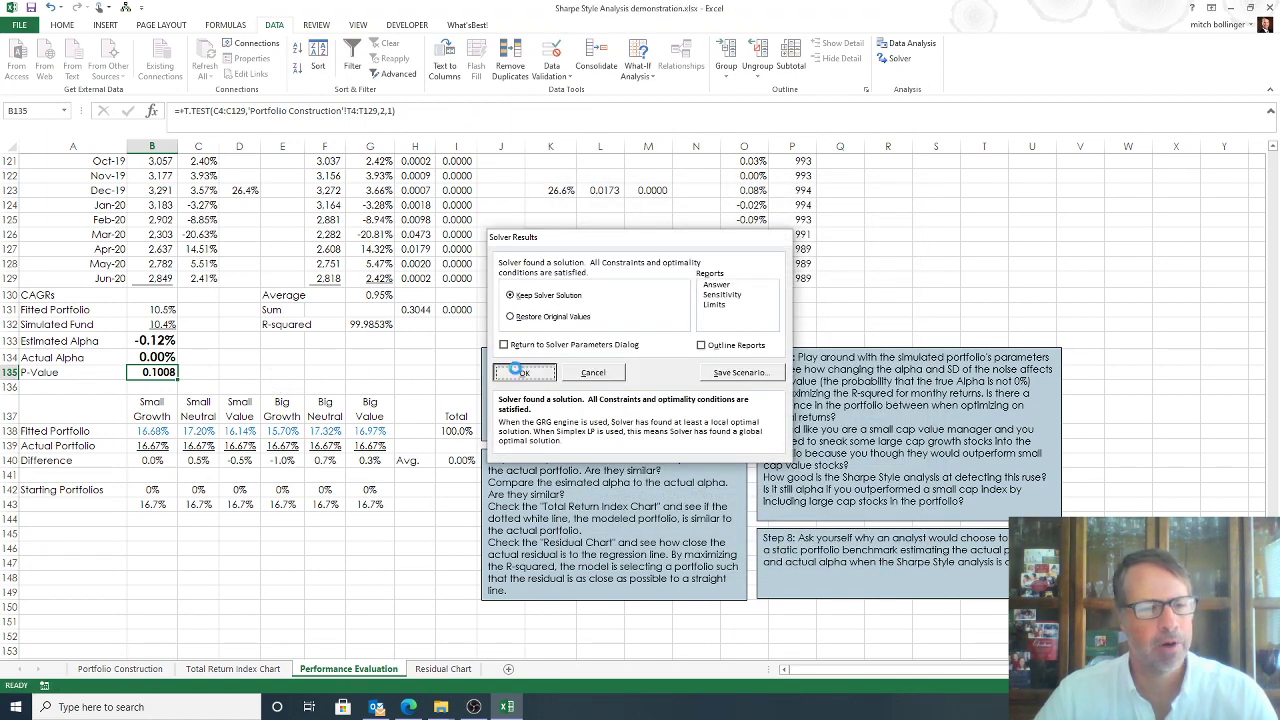
key("Return")
left_click(165, 342)
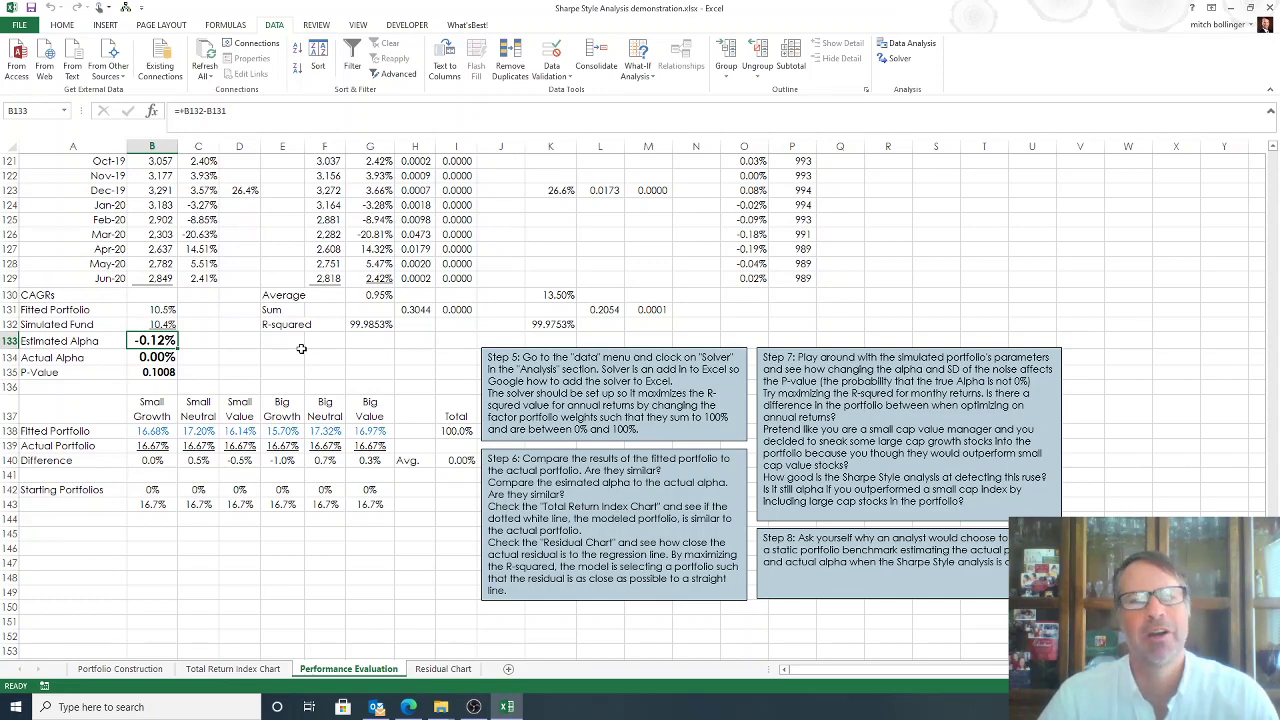
key("Down")
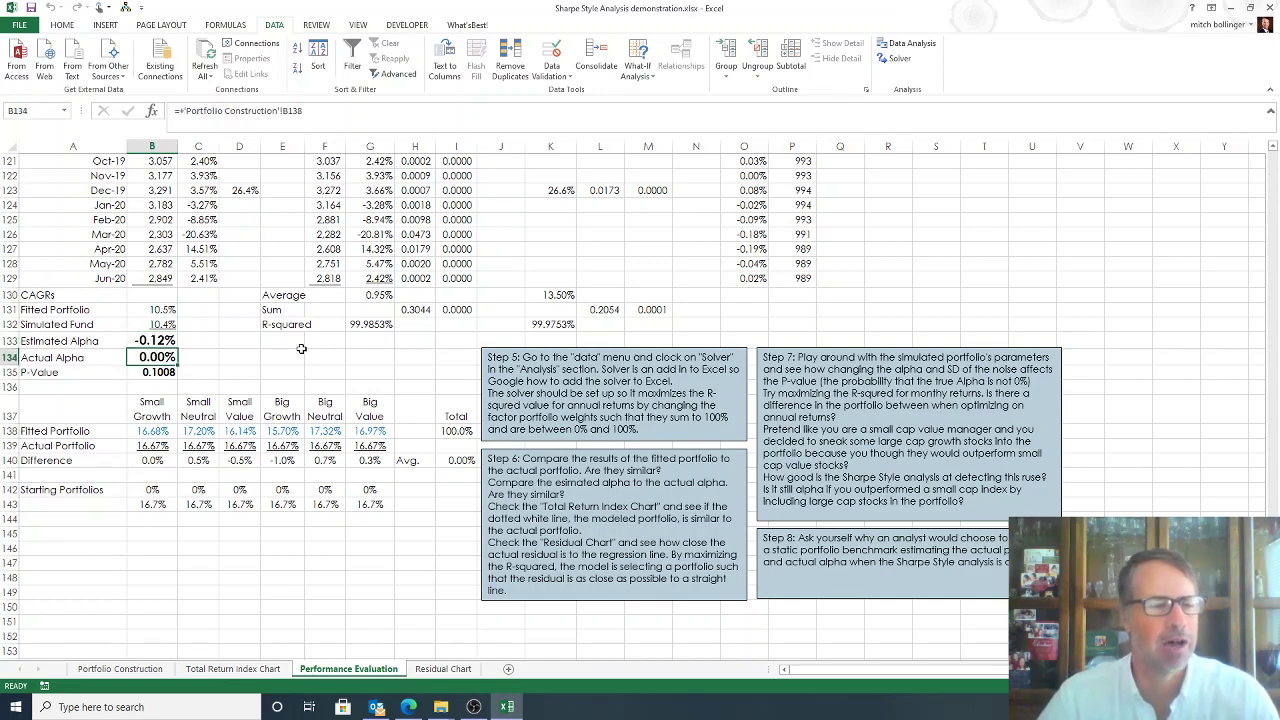
key("Down")
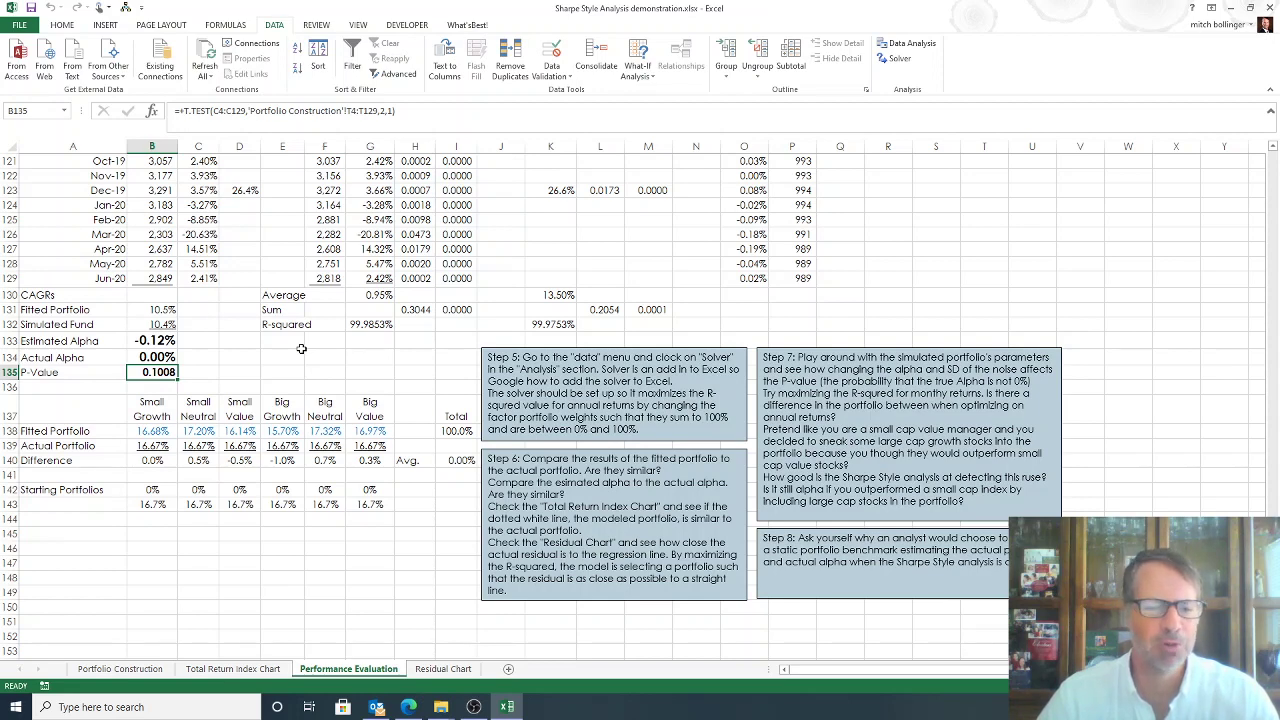
On Portfolio Construction, set Small Growth to 0%, Small Neutral to 10% and Small Value to 35%
key("ctrl+Page_Up")
key("ctrl+Page_Up")
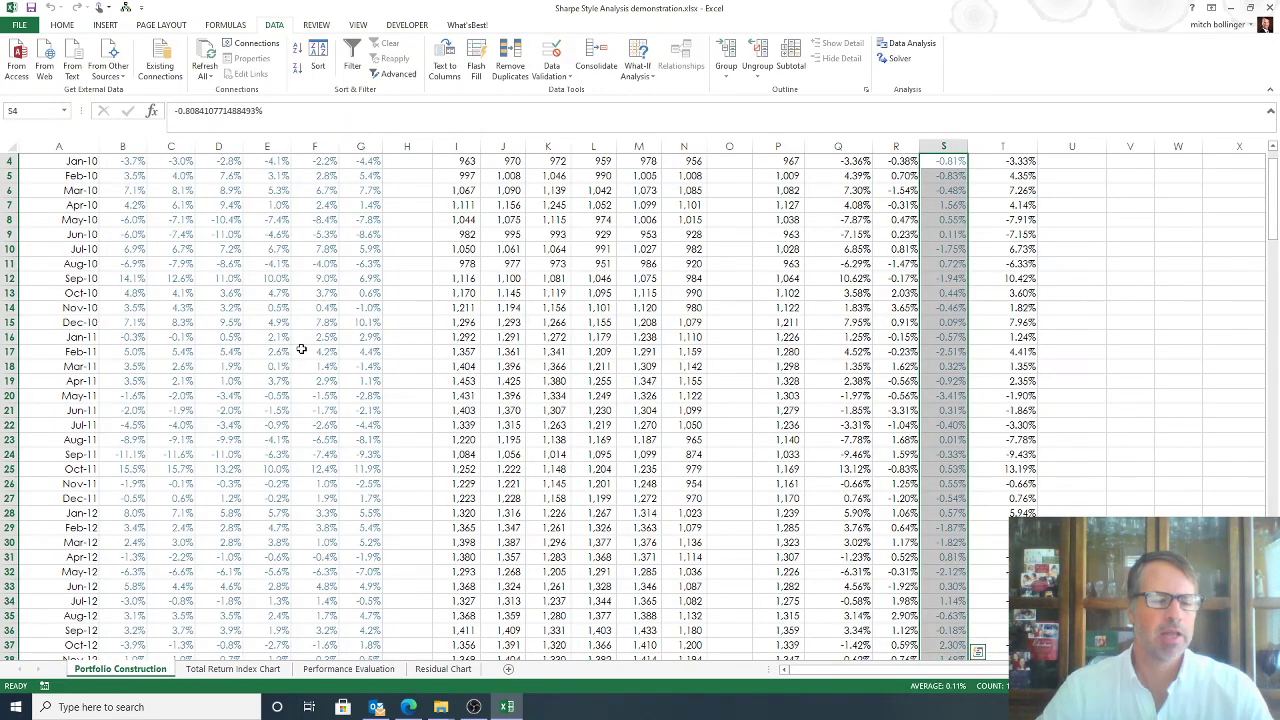
key("Left")
key("Left")
key("Left")
key("Left")
key("Left")
key("Left")
key("Left")
key("Left")
key("Left")
key("Left")
key("Left")
key("Left")
key("Left")
key("Left")
key("Left")
key("Left")
key("Left")
key("Left")
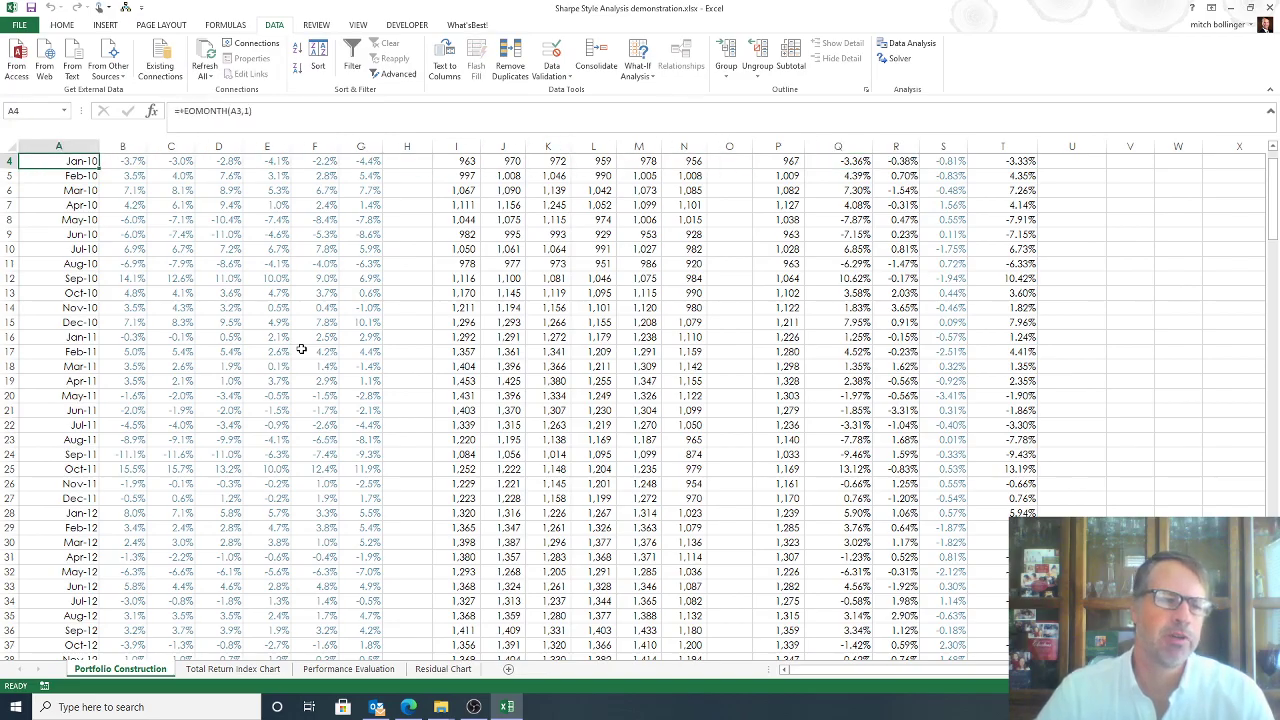
key("ctrl+Down")
key("Down")
key("Down")
key("Down")
key("Down")
key("Right")
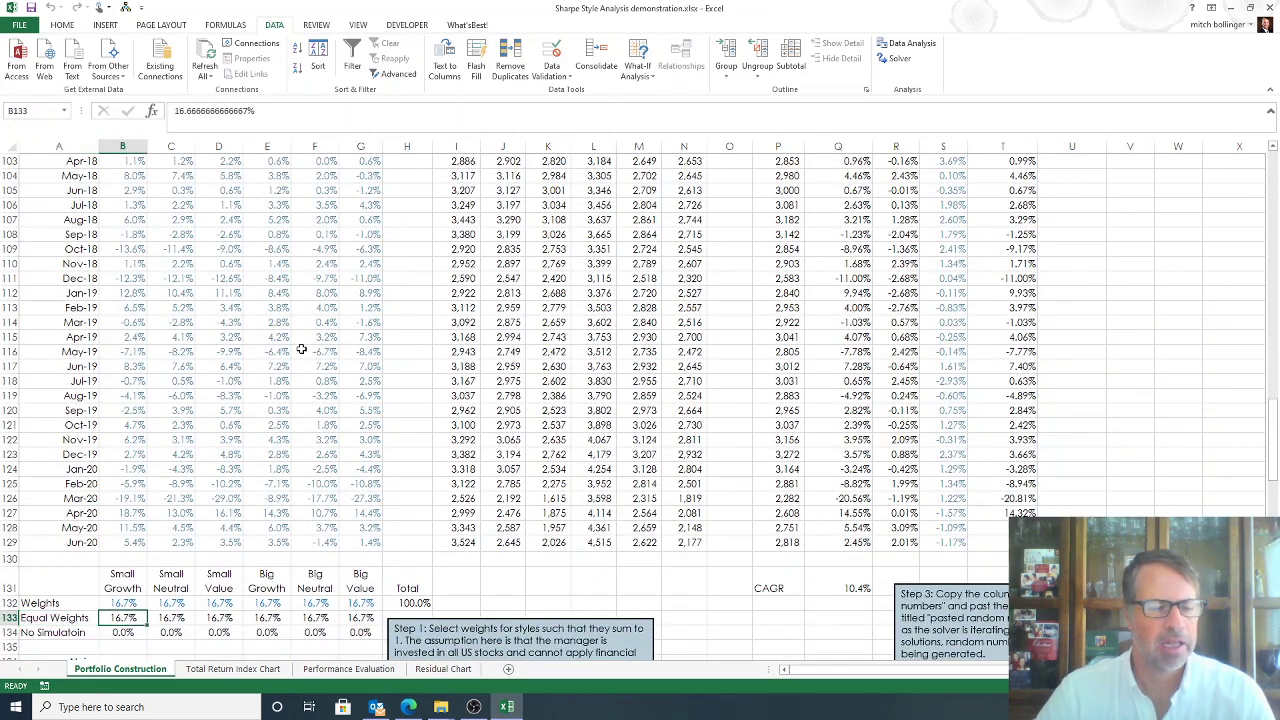
key("Down")
key("Down")
key("Up")
key("Up")
key("Up")
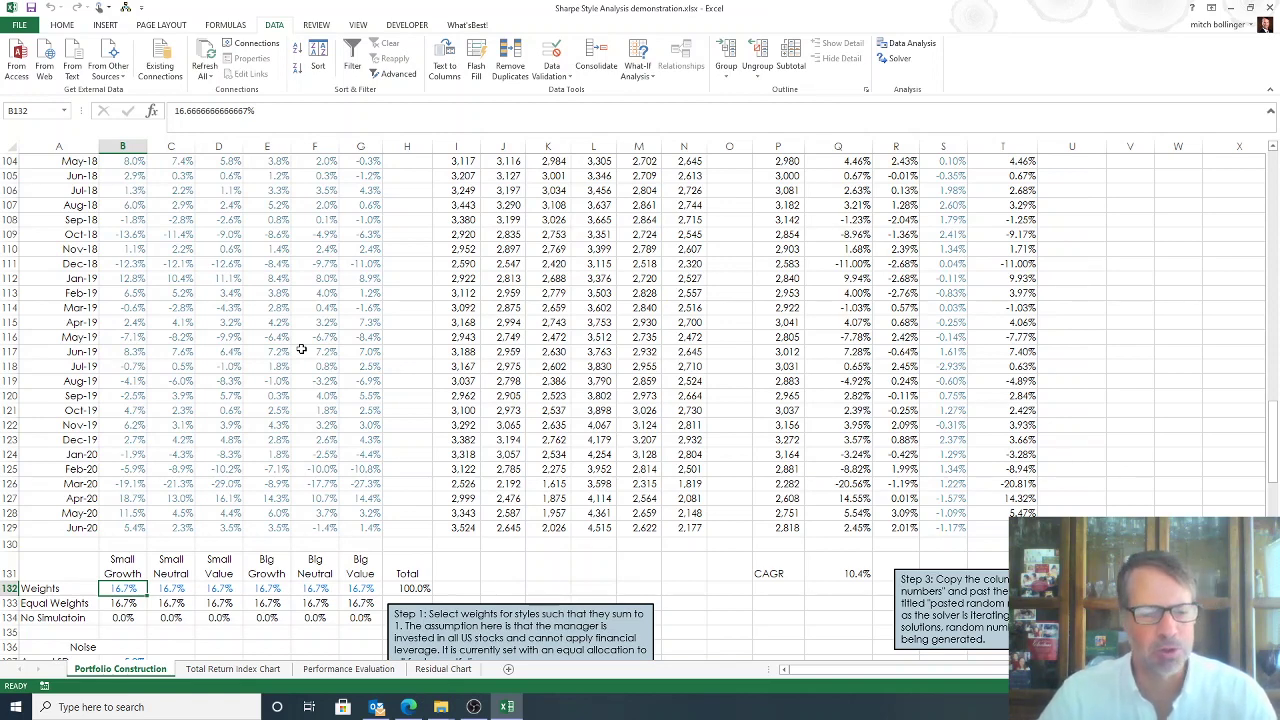
type("0")
key("Tab")
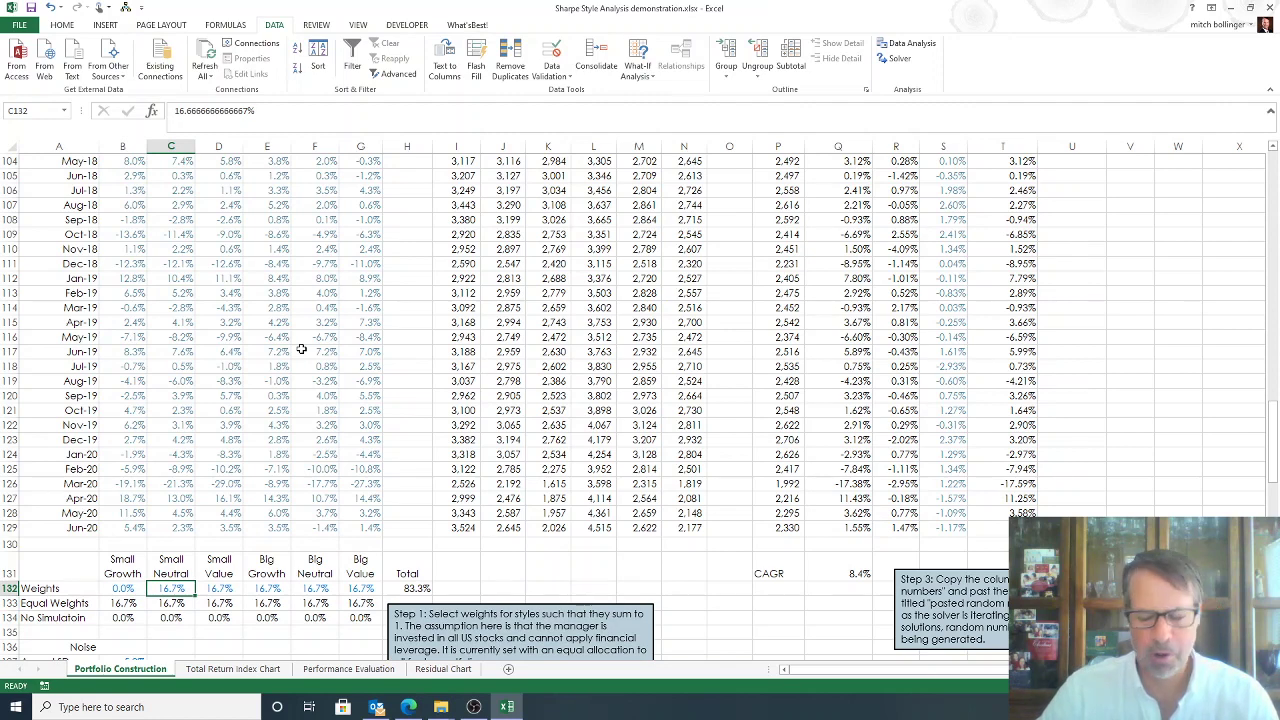
type("10")
key("Tab")
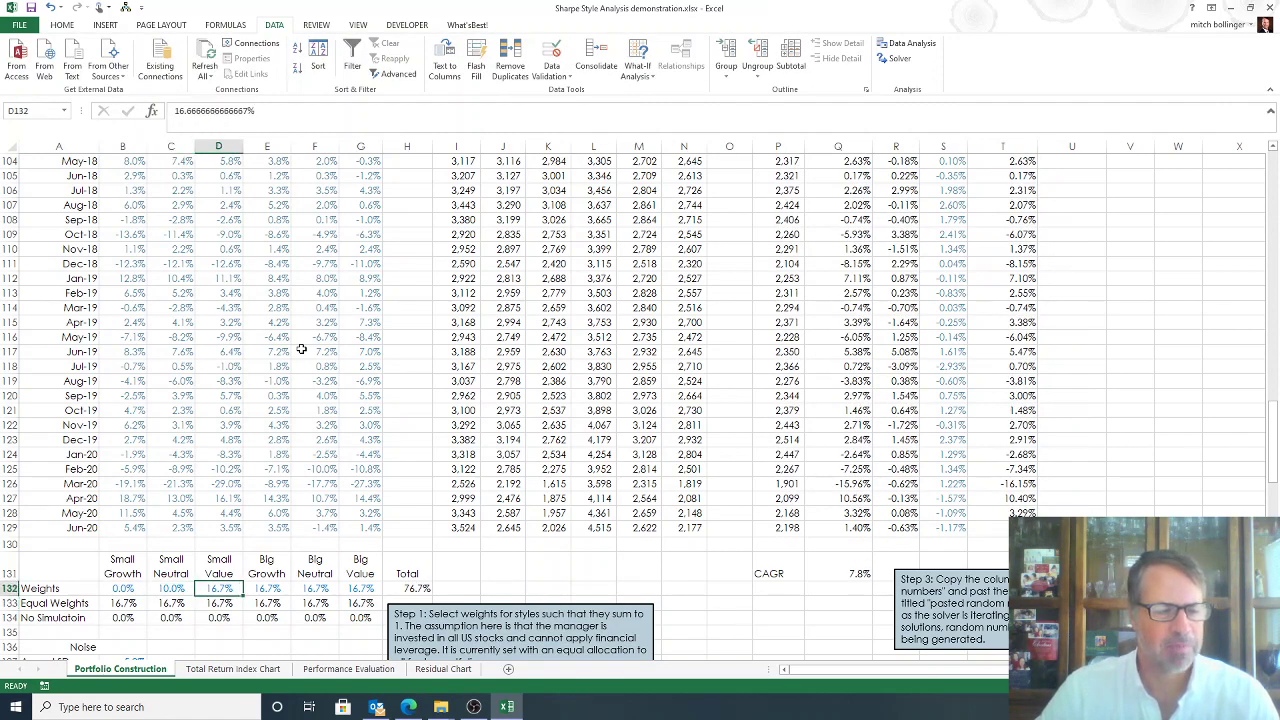
type("35")
key("Return")
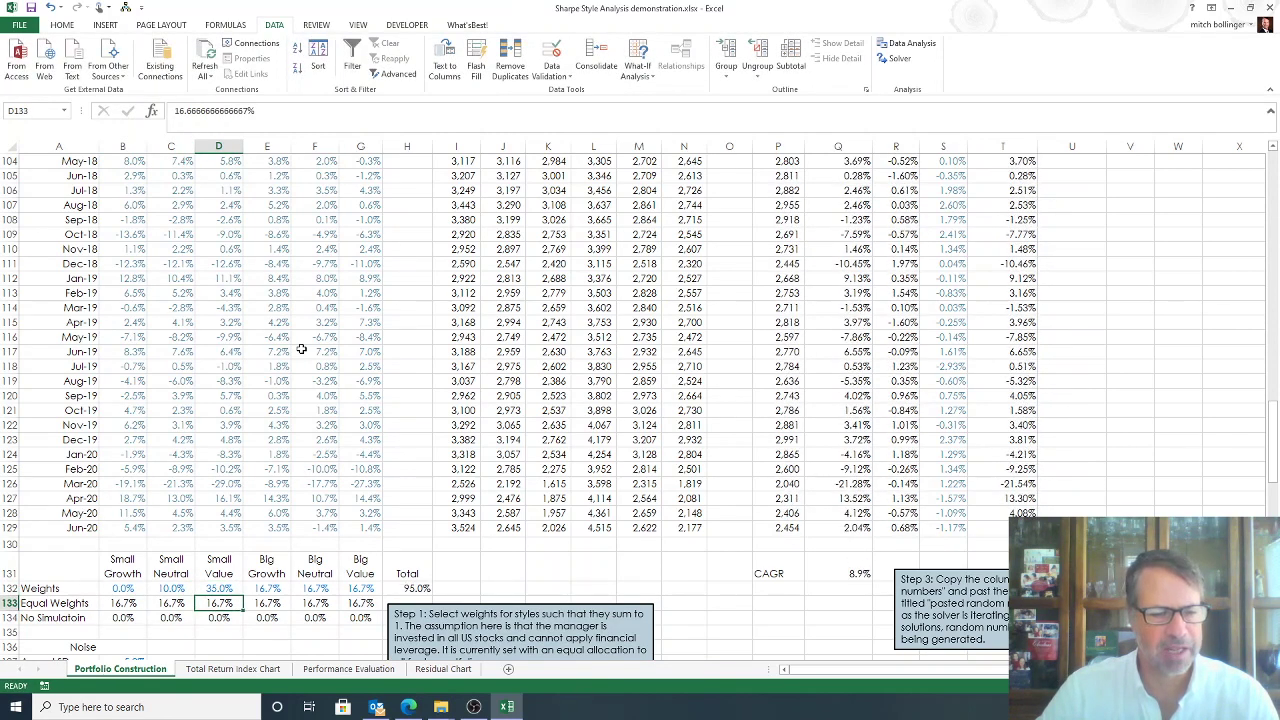
Set Big Value to 35%, Big Growth to 0%, Big Neutral to 15%, and revise Small Neutral to 15%
key("Up")
key("Right")
key("Right")
key("Right")
type("35")
key("Return")
key("Up")
key("Left")
key("Delete")
key("Left")
type("0")
key("Return")
key("Up")
key("Right")
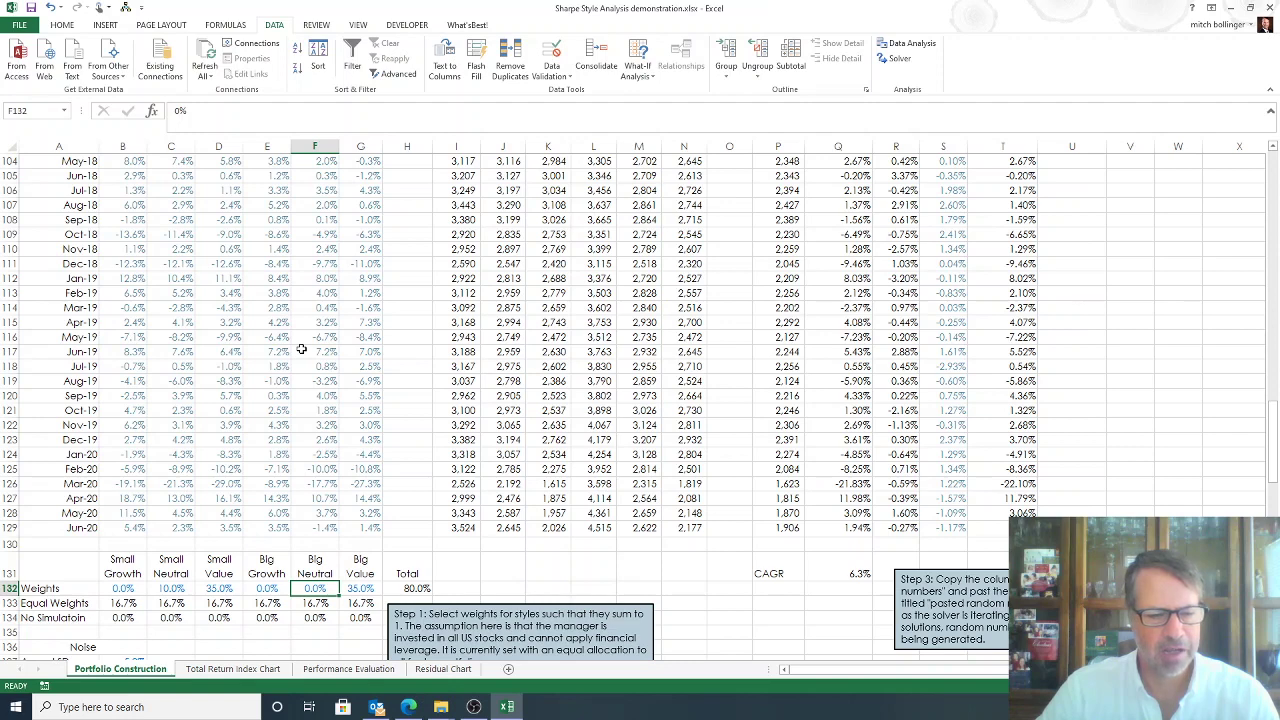
type("15")
key("Left")
key("Left")
key("Left")
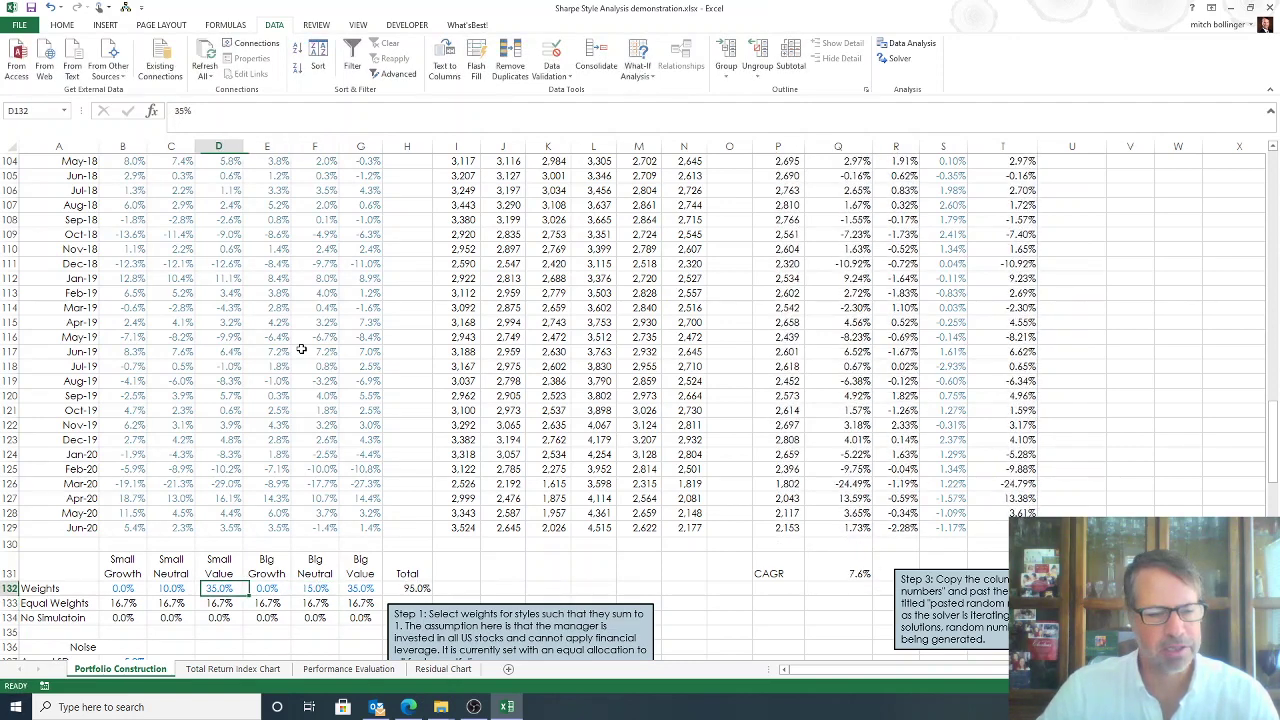
type("15")
key("Return")
key("Up")
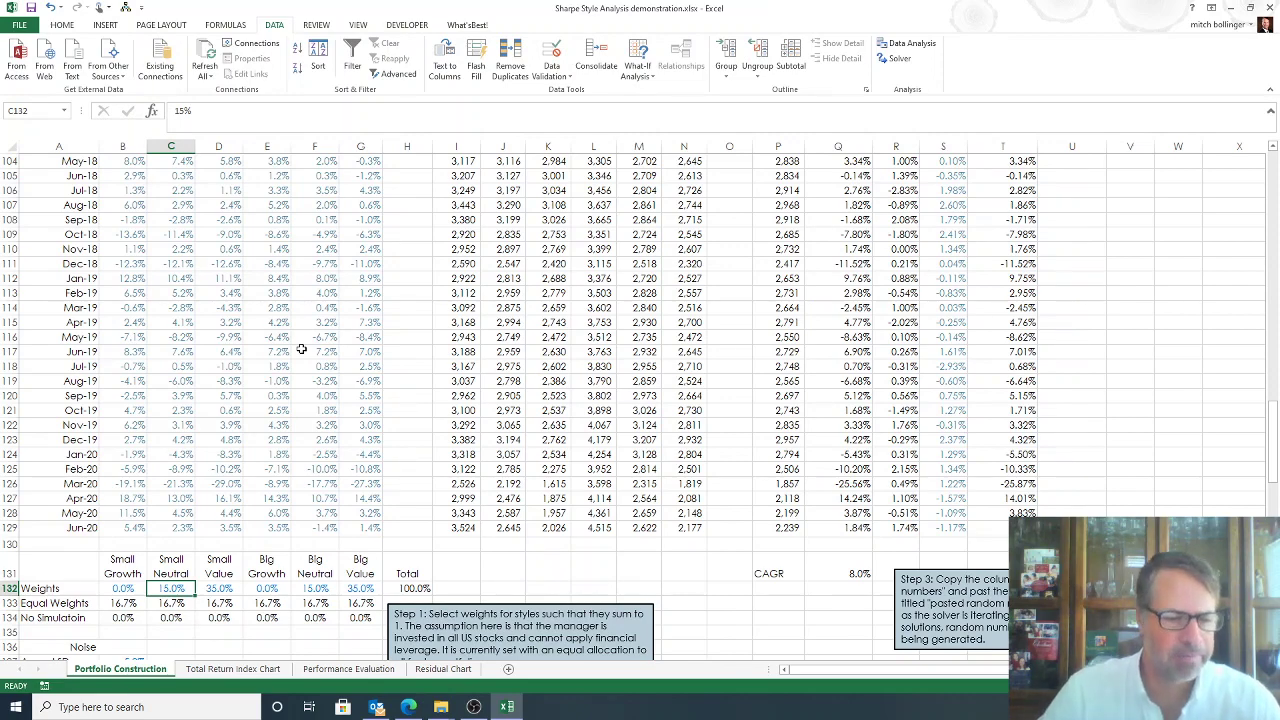
key("Down")
key("Down")
key("Down")
key("Down")
key("Down")
key("Down")
key("Up")
key("Up")
key("Up")
key("Up")
key("Up")
key("Up")
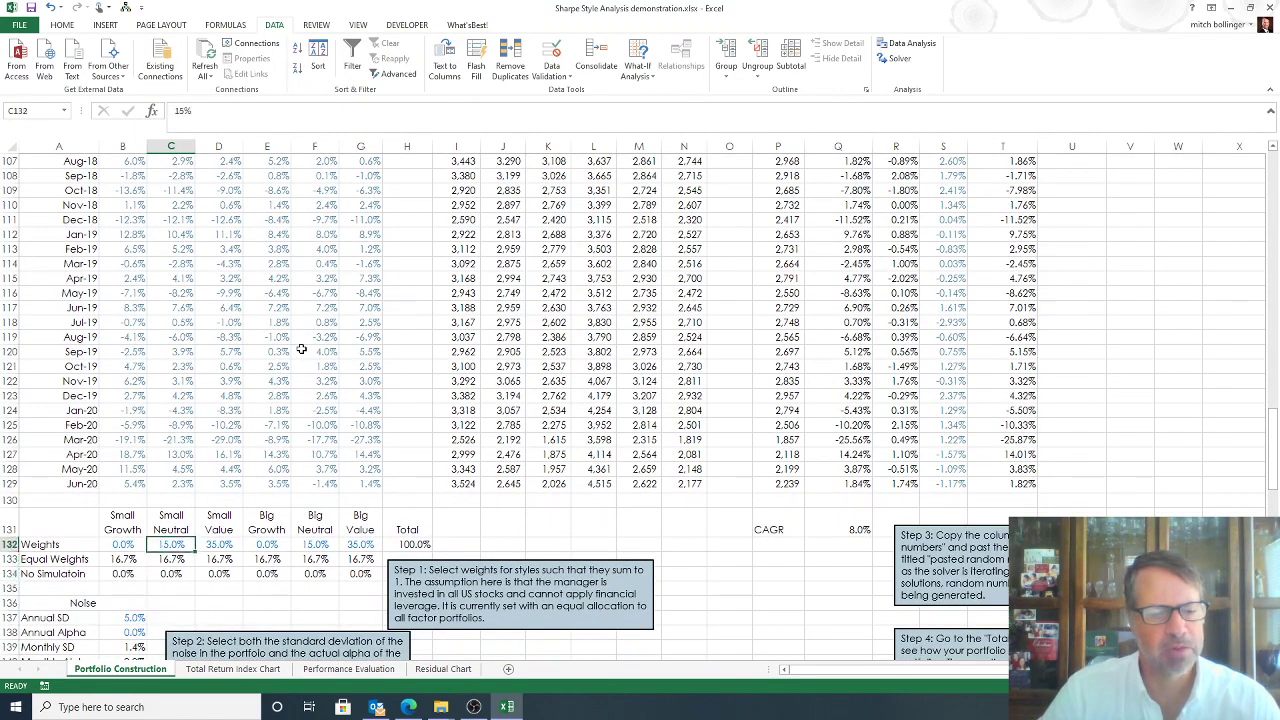
key("Down")
key("Down")
key("Down")
key("Down")
key("Down")
key("Down")
key("Down")
Enter an Annual Alpha of 1.0% in B138, then move toward the Random Number column
key("Left")
key("Up")
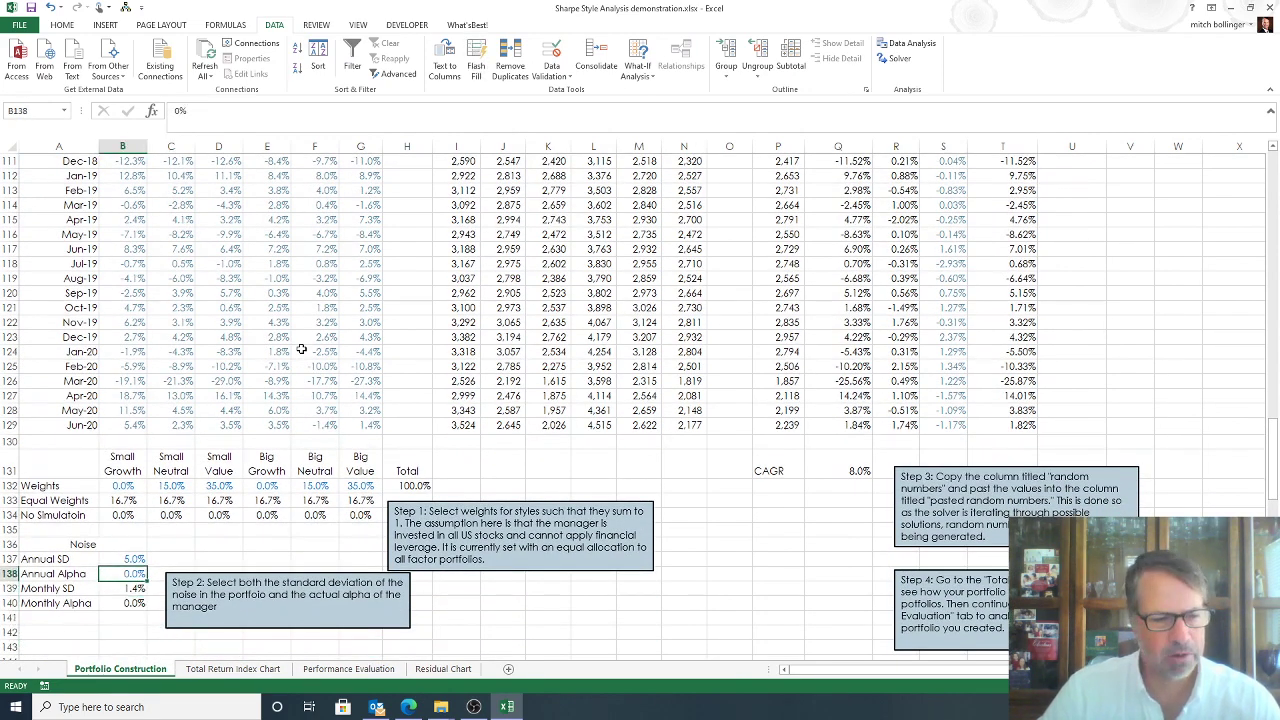
type("1")
key("Return")
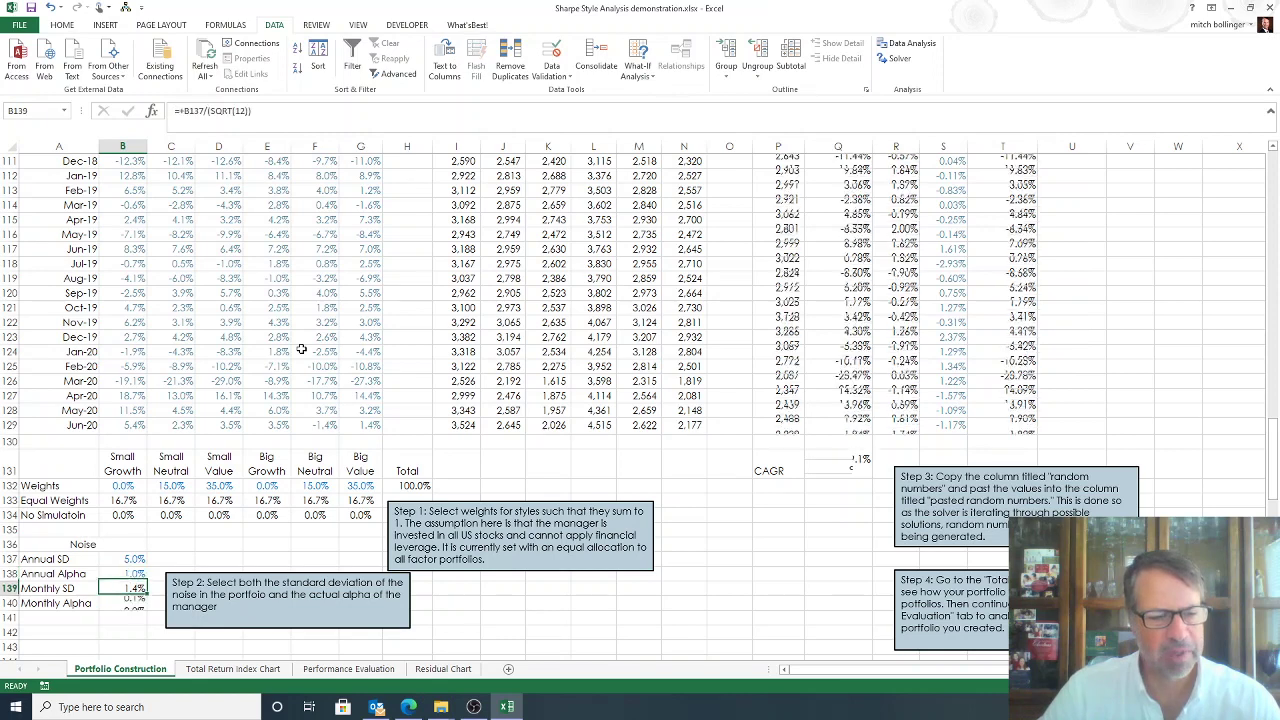
key("Up")
key("Right")
key("Right")
key("Right")
key("Right")
key("Right")
key("Right")
key("Right")
key("Right")
key("Right")
key("Right")
key("Right")
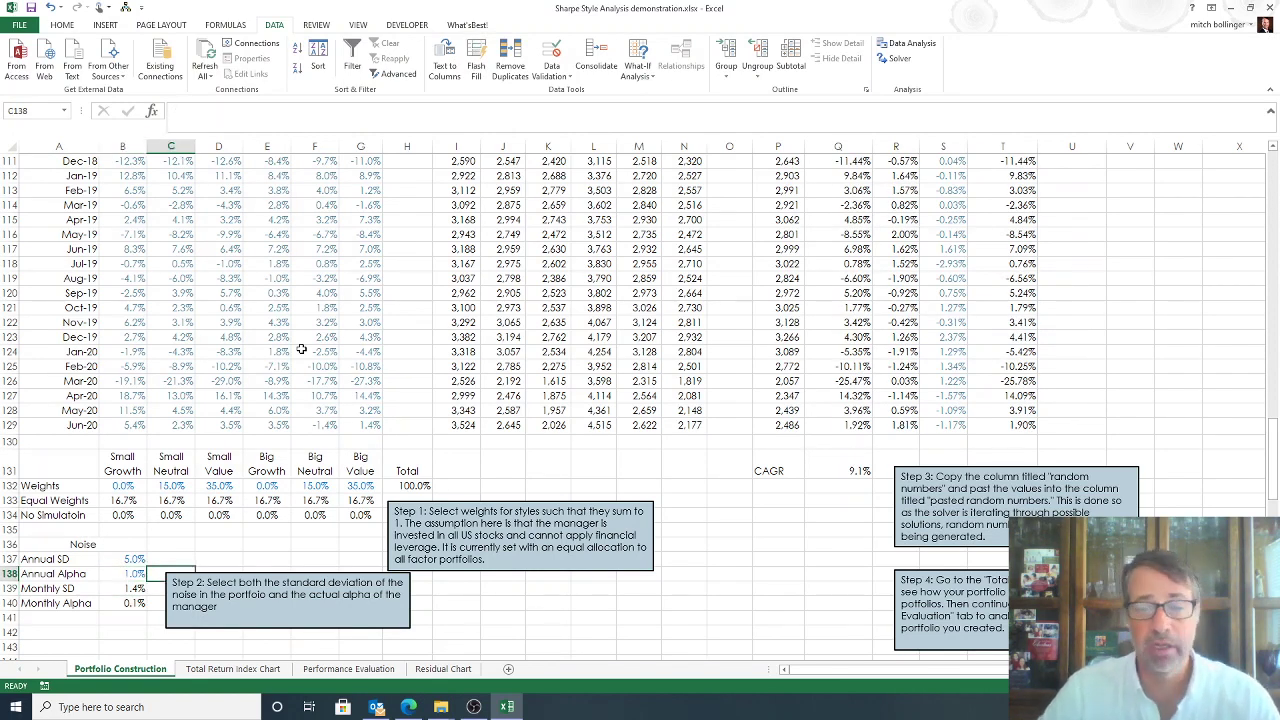
key("Up")
key("Up")
key("Right")
key("Right")
key("Right")
key("Right")
key("Up")
key("Up")
key("Up")
key("Up")
key("Up")
key("Up")
key("Up")
key("Right")
Copy the Random Number column and paste it as fixed values into Posted Random Number
key("ctrl+Up")
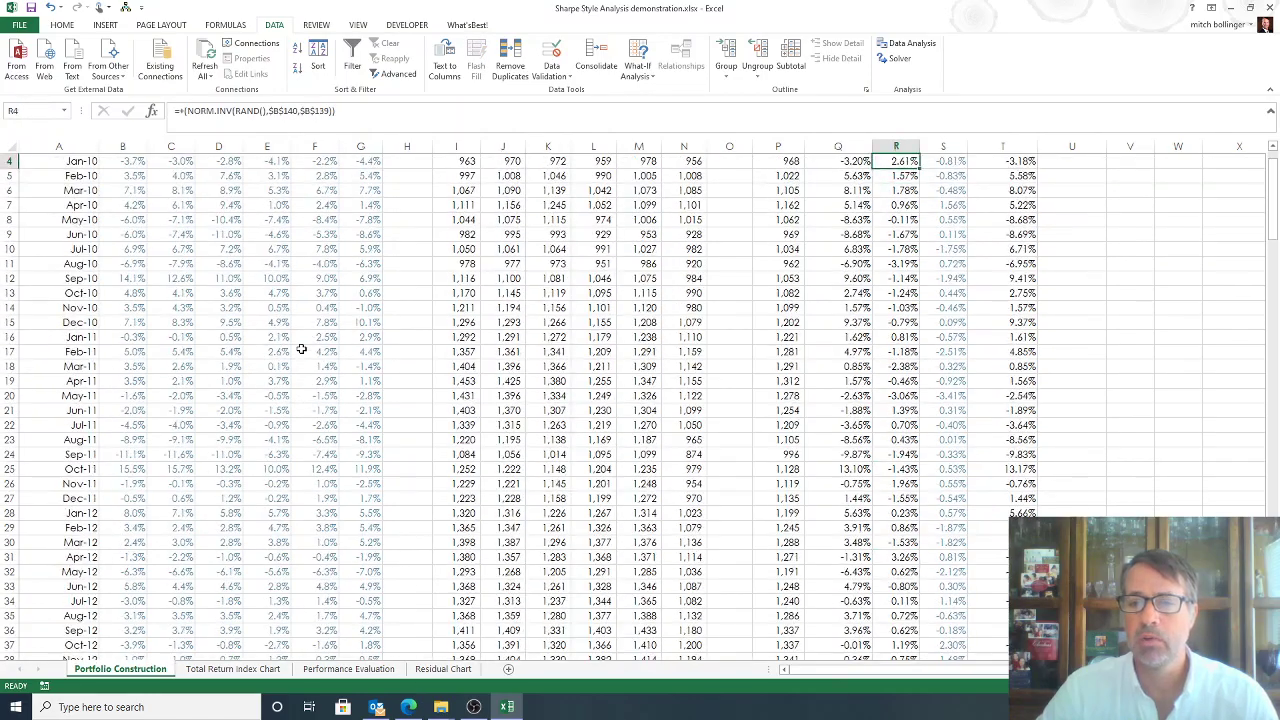
scroll(301, 348, "up", 1)
key("ctrl+shift+Down")
key("ctrl+c")
key("Right")
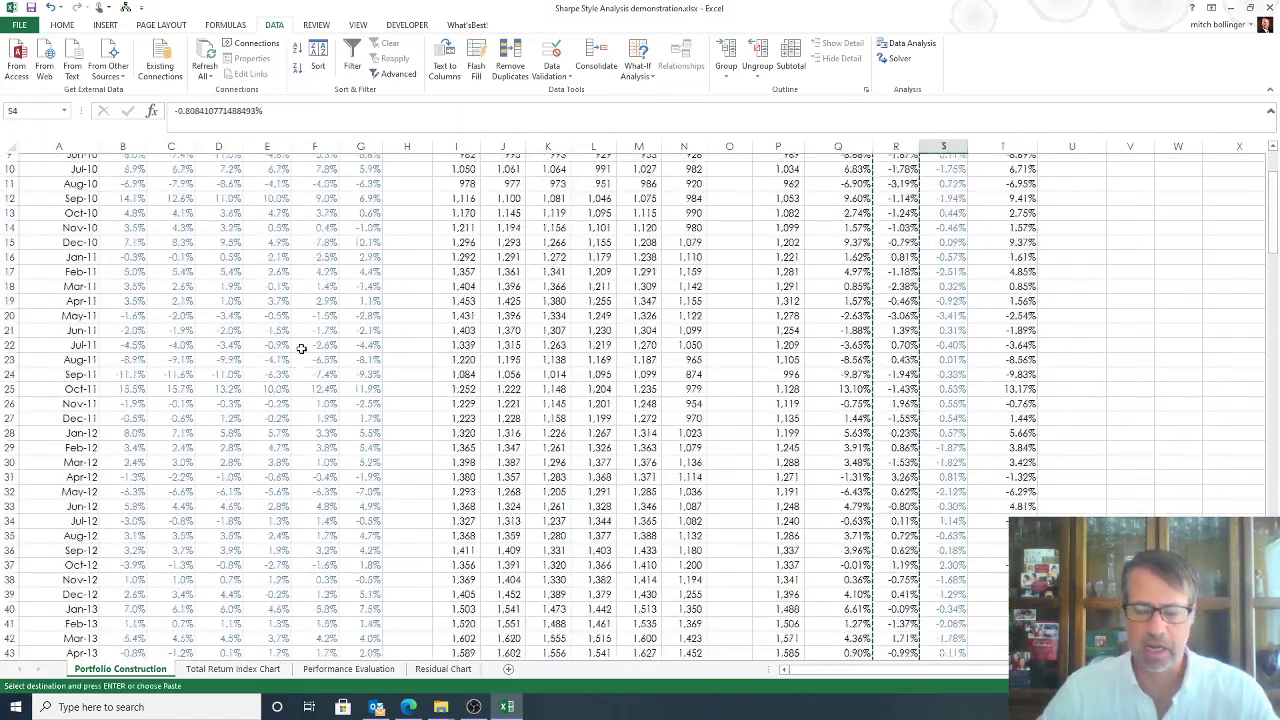
key("ctrl+alt+v")
key("v")
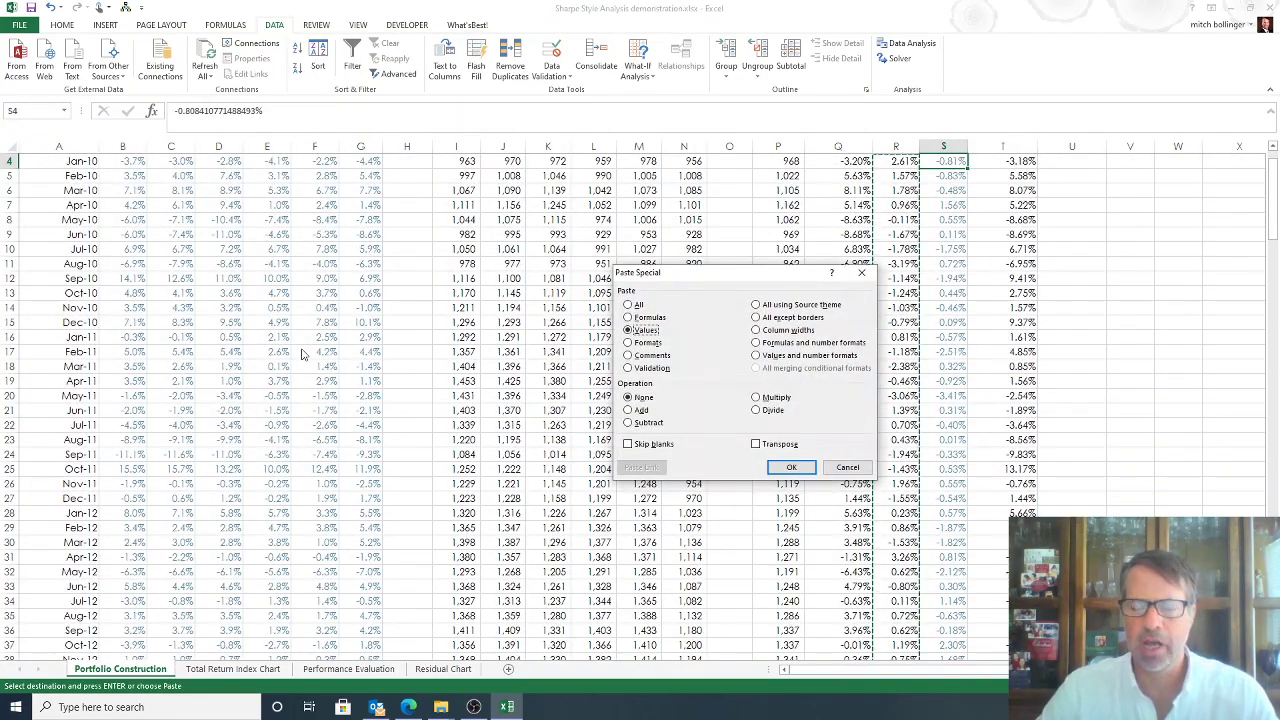
key("Return")
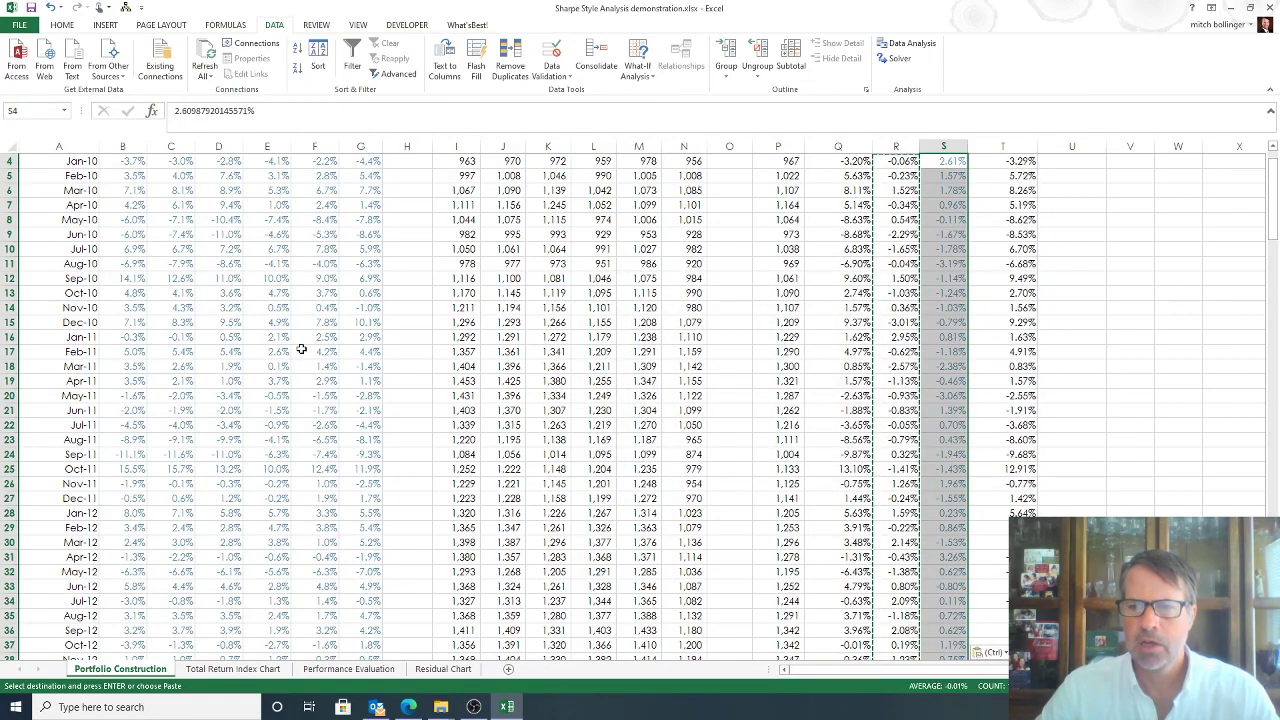
scroll(301, 348, "up", 1)
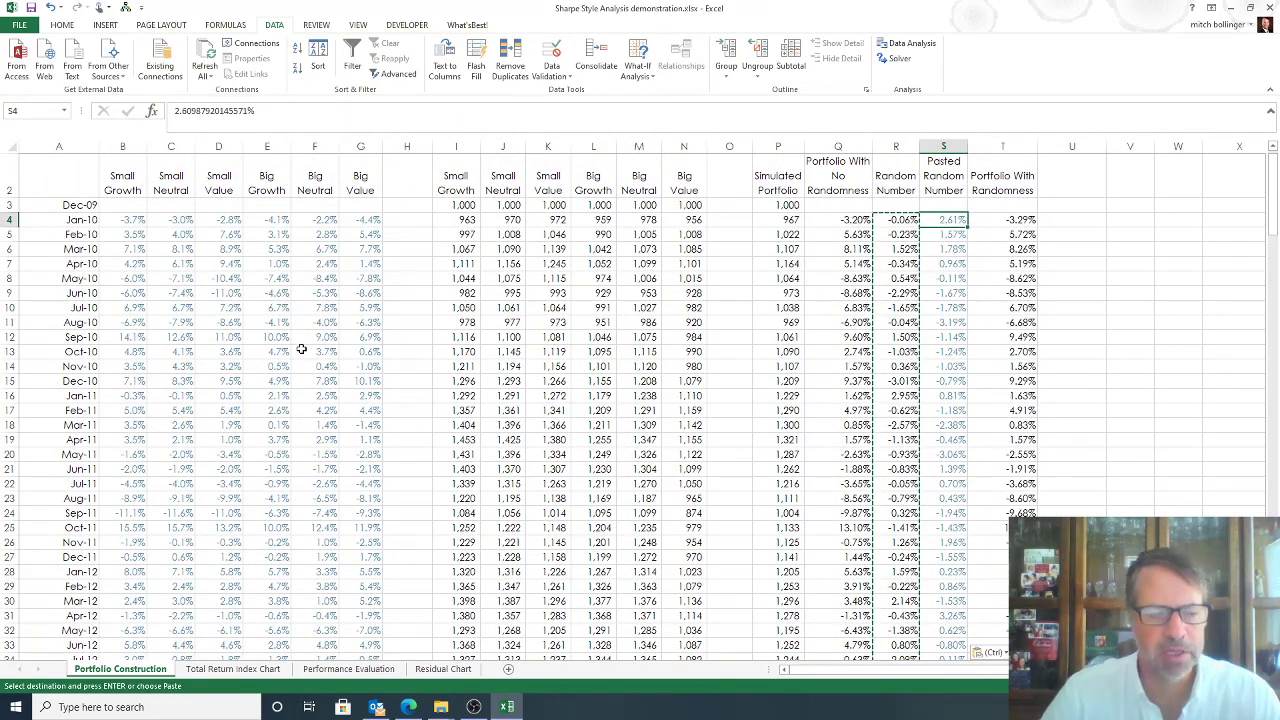
On Performance Evaluation, paste the Starting Portfolios weights as values to reset Fitted Portfolio to 0%
key("ctrl+Page_Down")
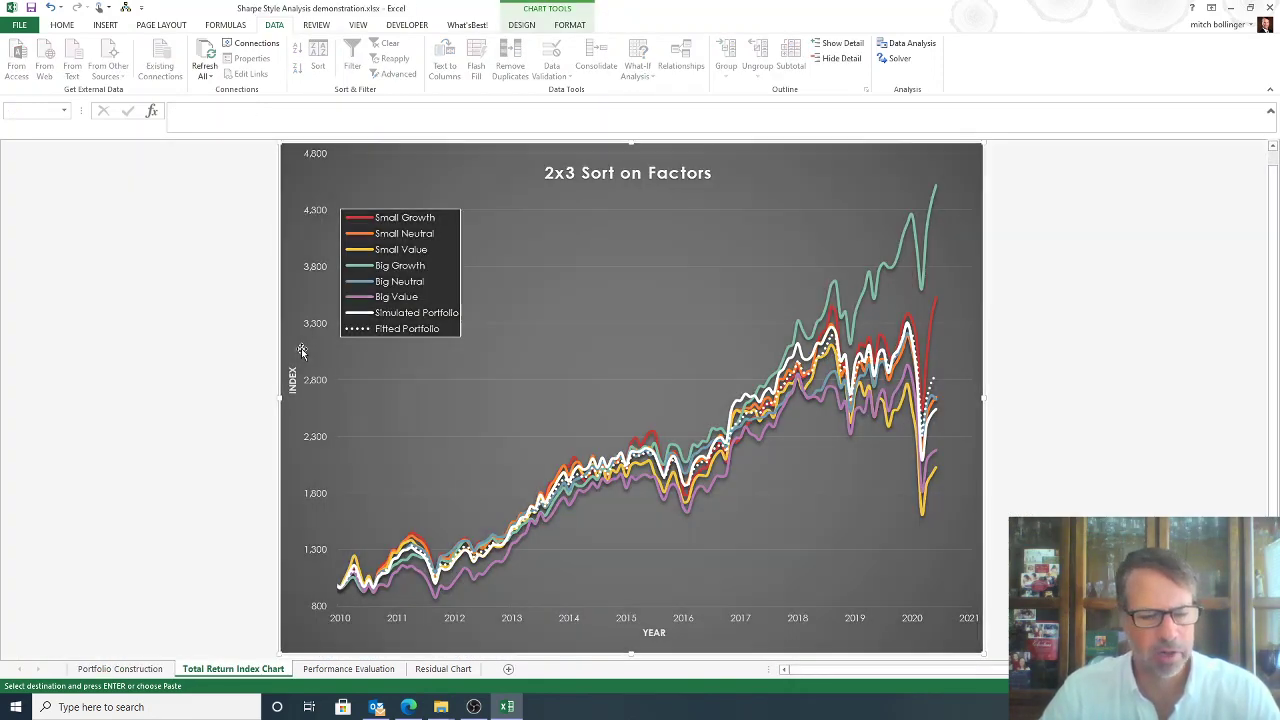
key("ctrl+Page_Down")
key("Down")
key("Down")
key("Down")
key("Down")
key("Down")
key("Down")
key("Down")
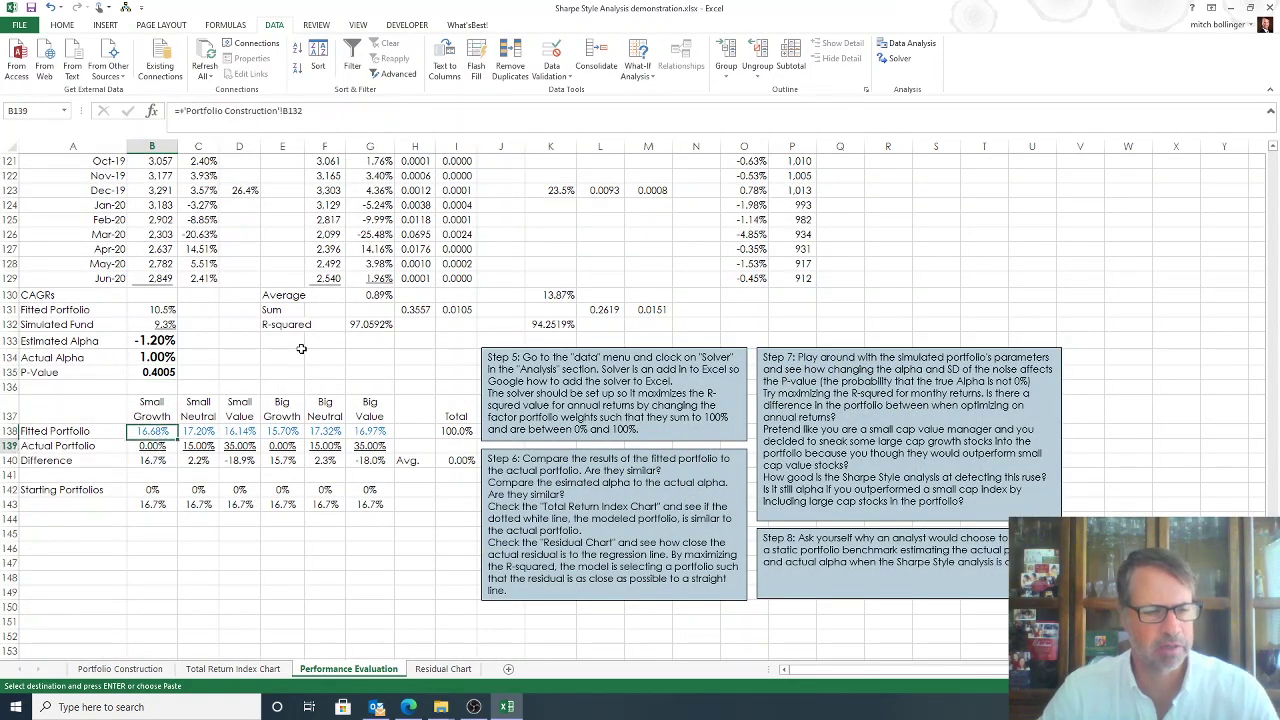
key("ctrl+v")
key("ctrl+c")
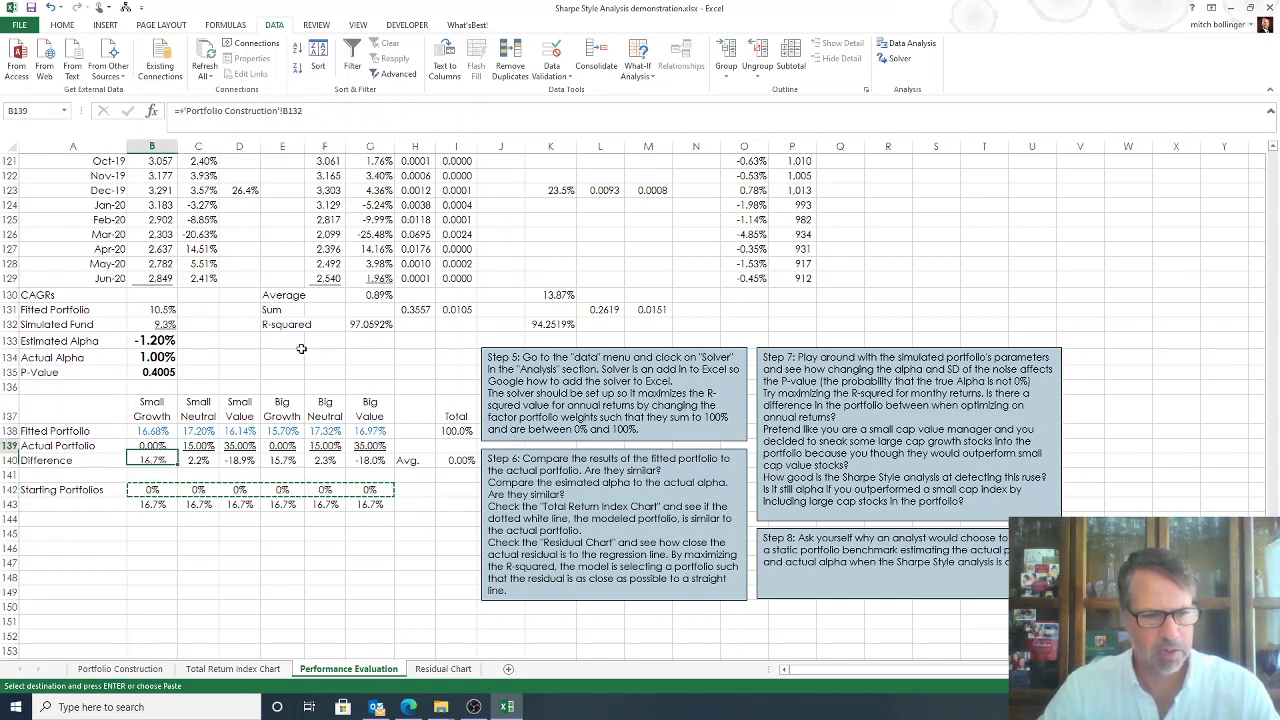
key("Up")
key("Up")
key("Up")
key("Up")
key("ctrl+alt+v")
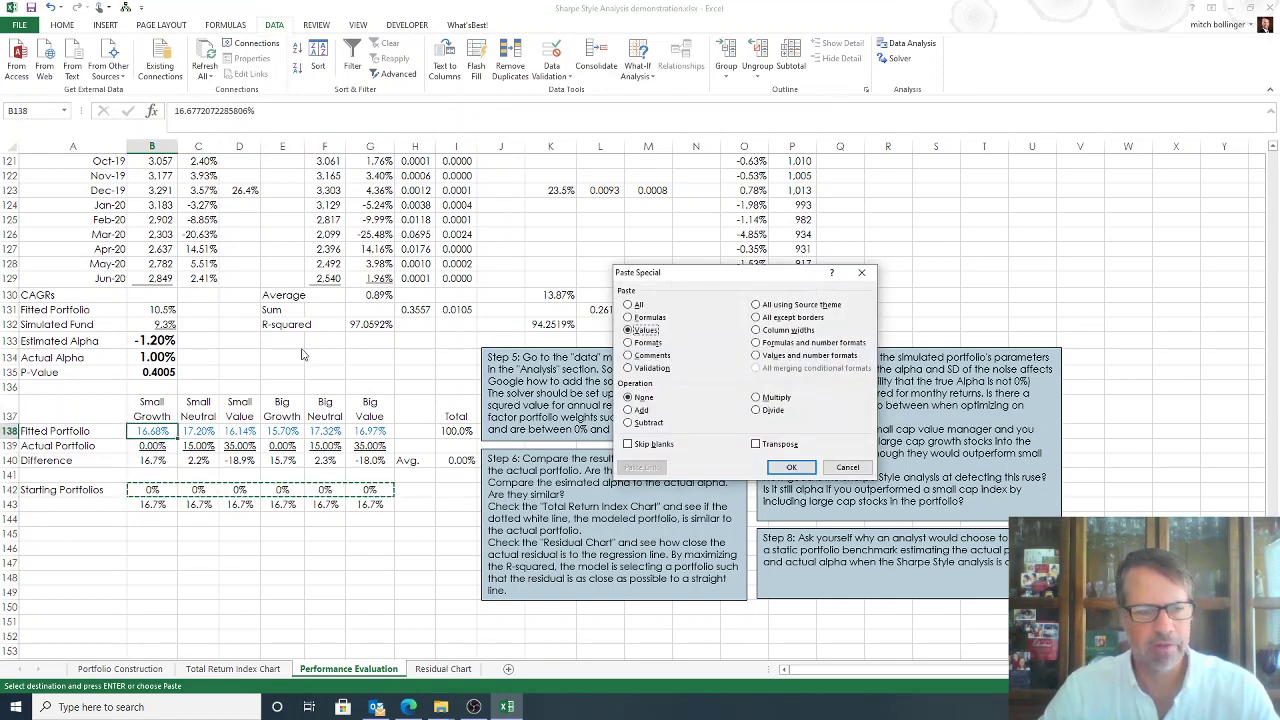
key("Return")
key("Up")
key("Up")
key("Up")
key("Up")
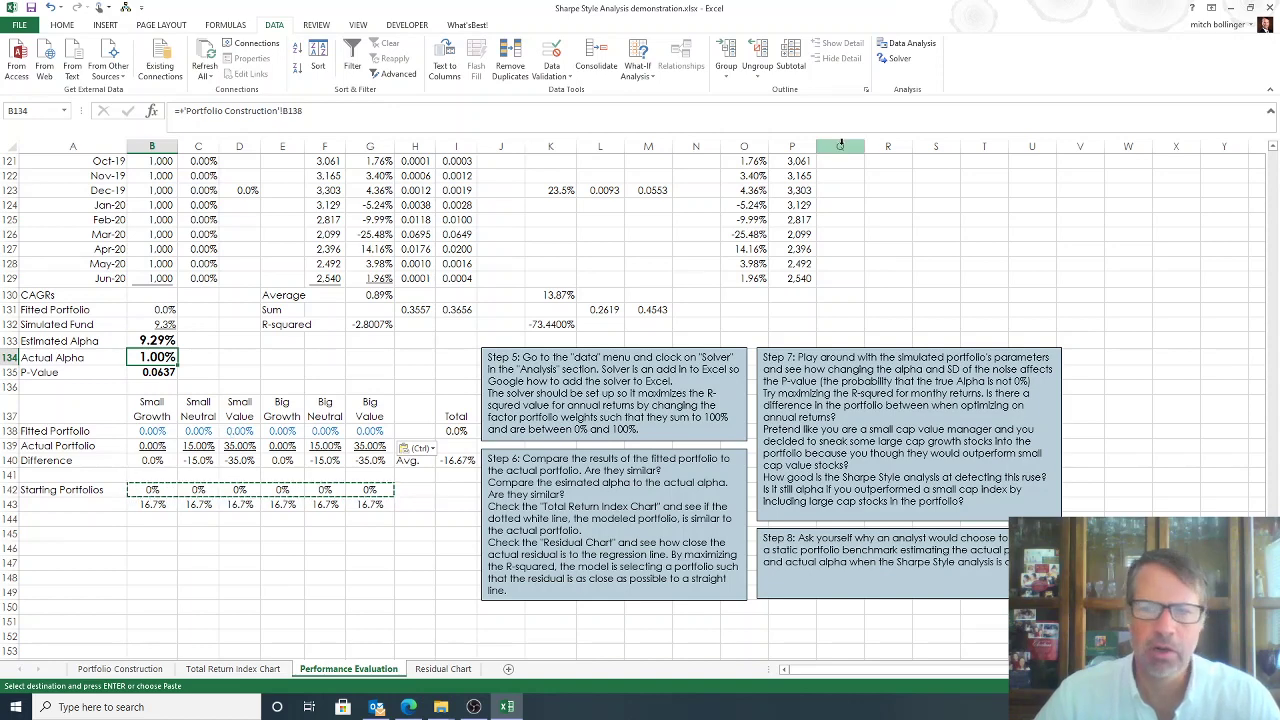
Rerun Solver and keep its fit: Estimated Alpha 1.04%, R-squared 99.9611%, weights totalling 100%
left_click(895, 58)
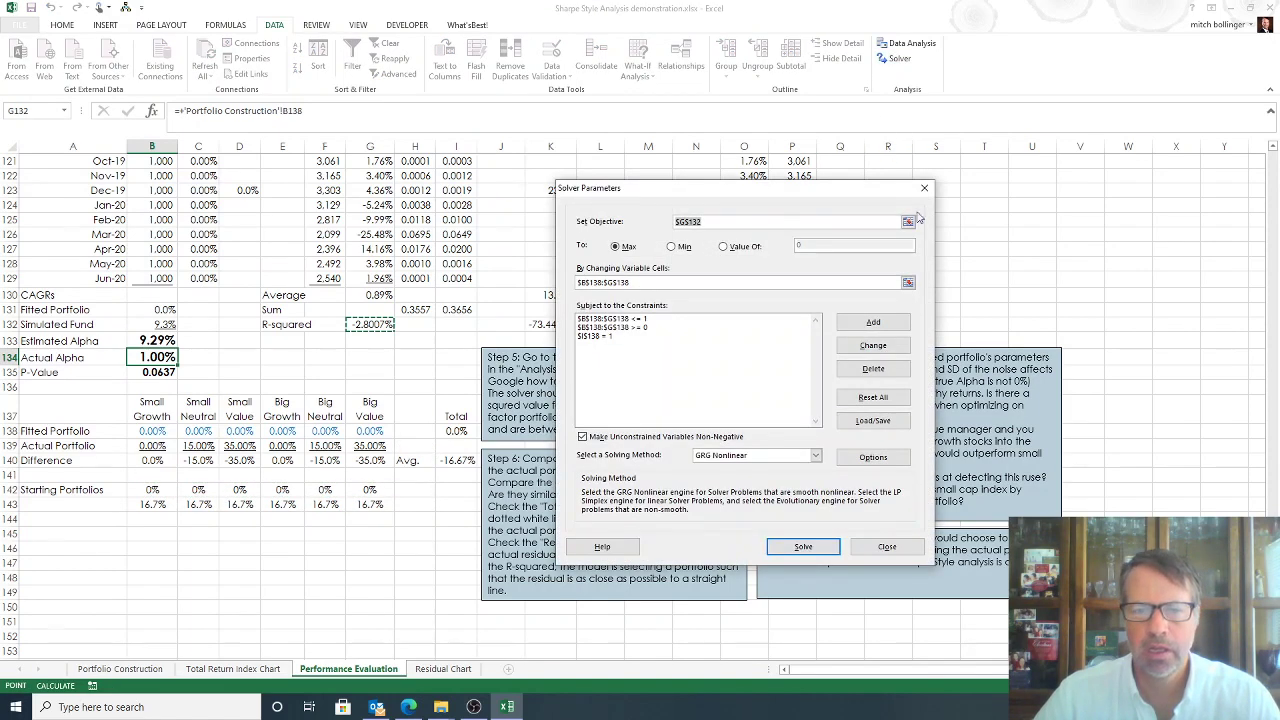
left_click(803, 547)
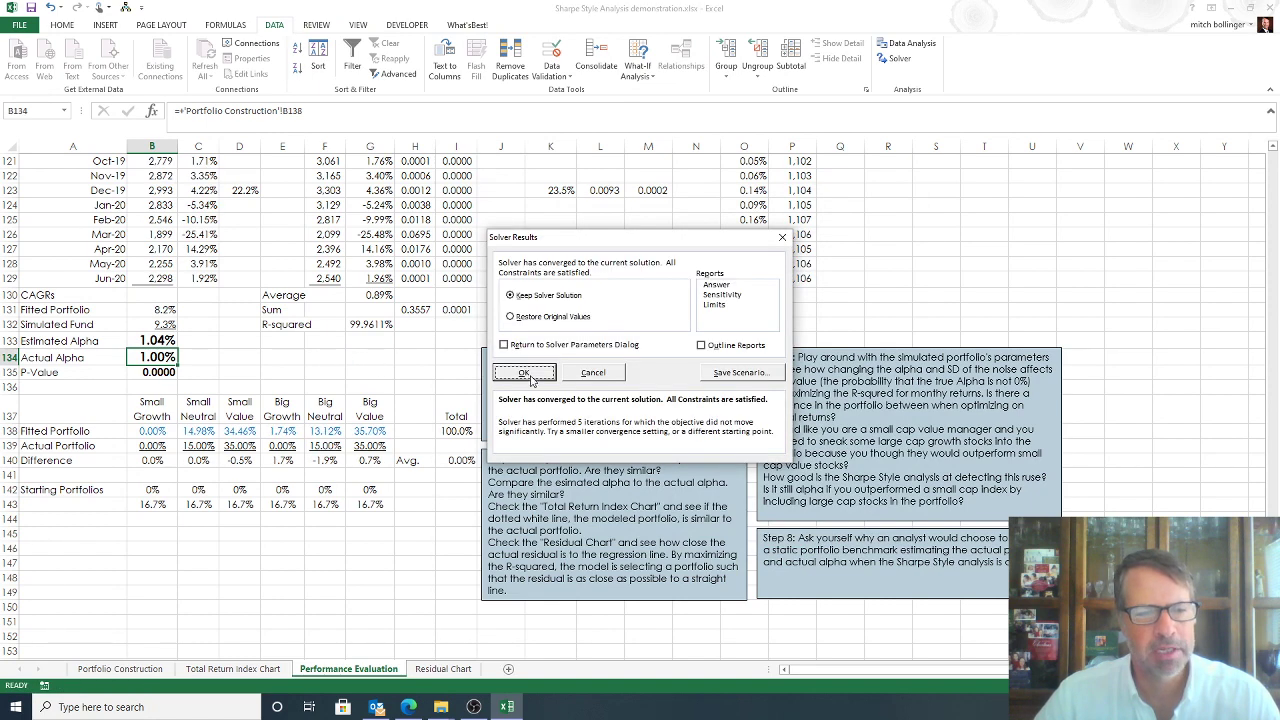
left_click(532, 376)
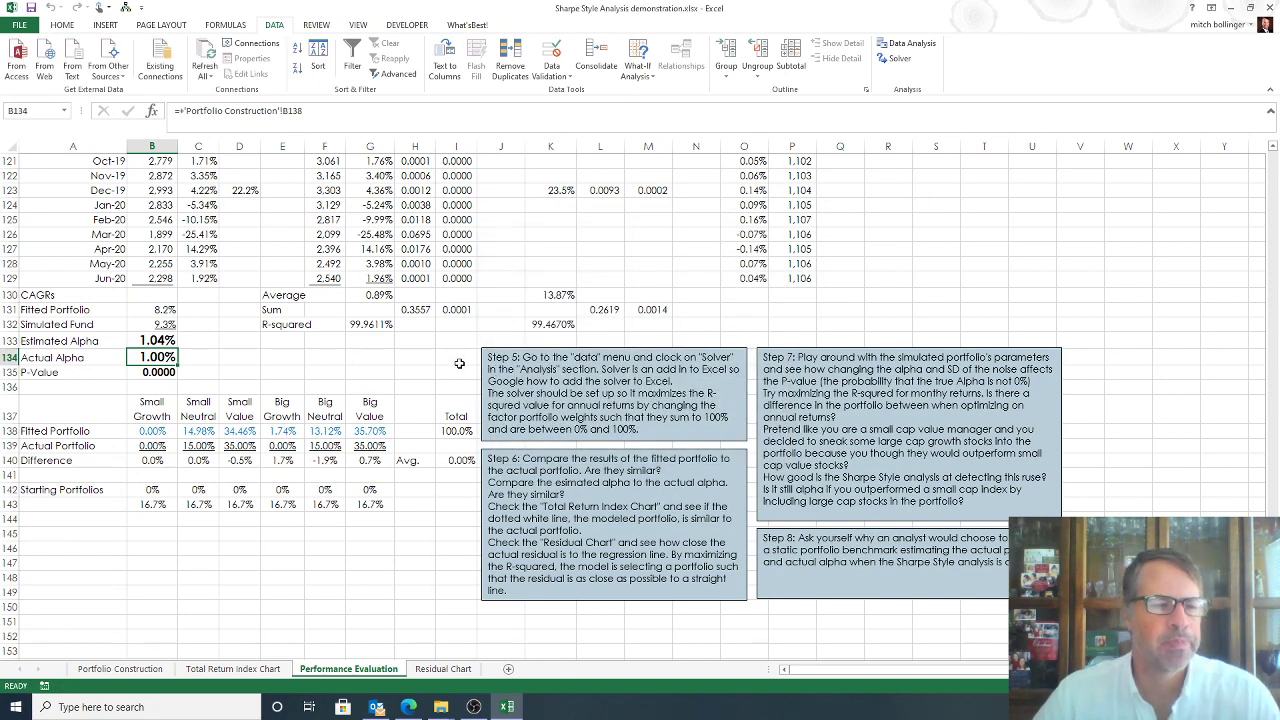
left_click(370, 325)
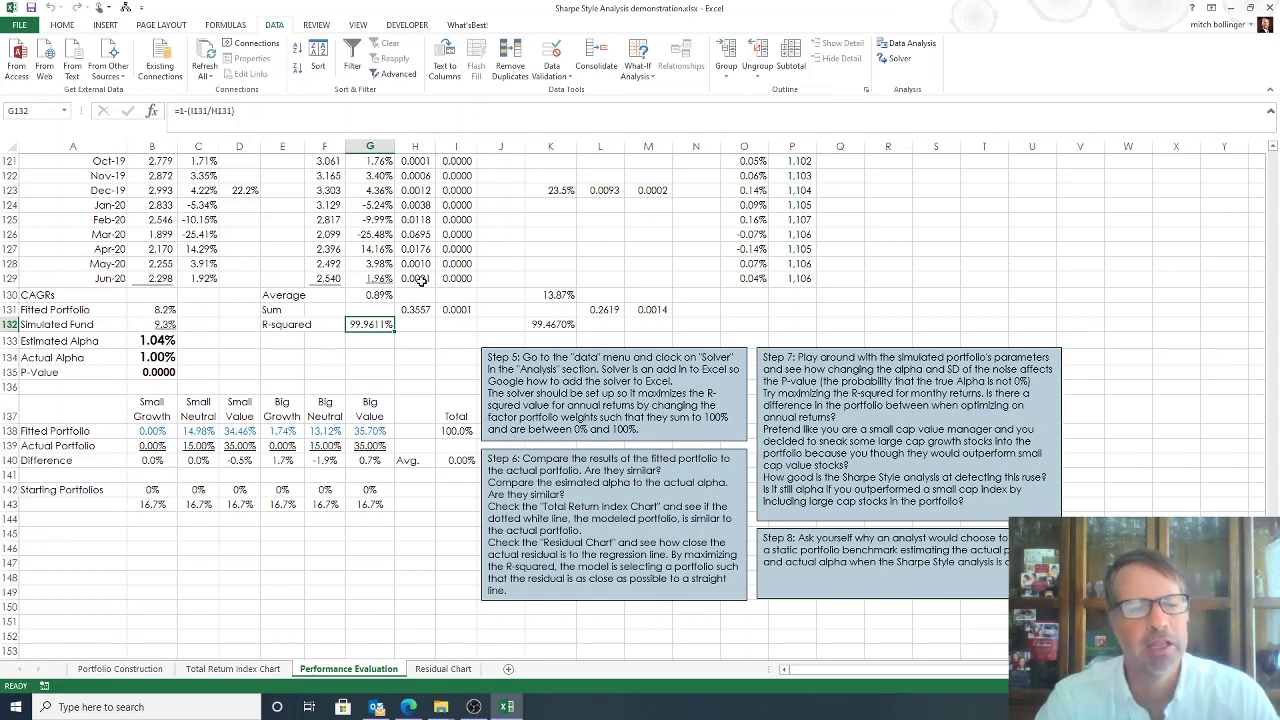
key("Down")
key("Down")
key("Left")
key("Down")
key("Down")
key("Down")
key("Down")
key("Down")
key("Left")
key("Left")
key("Left")
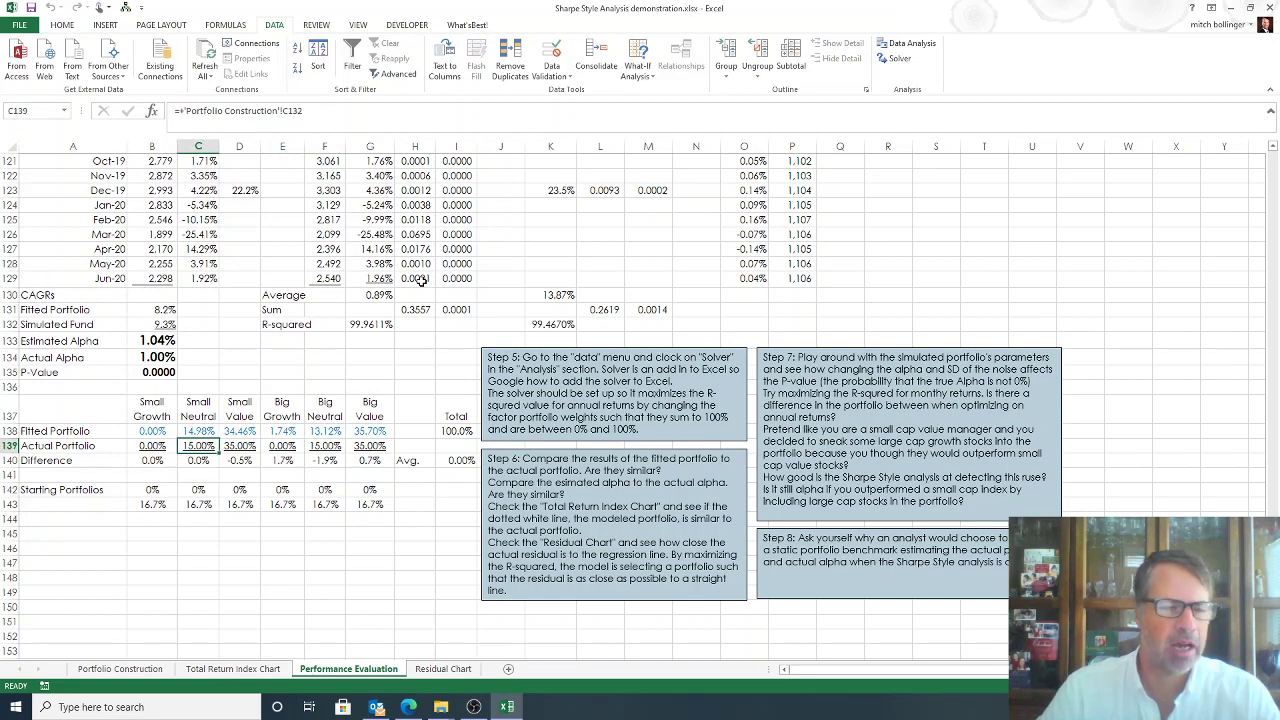
key("Up")
key("Down")
key("Up")
key("Down")
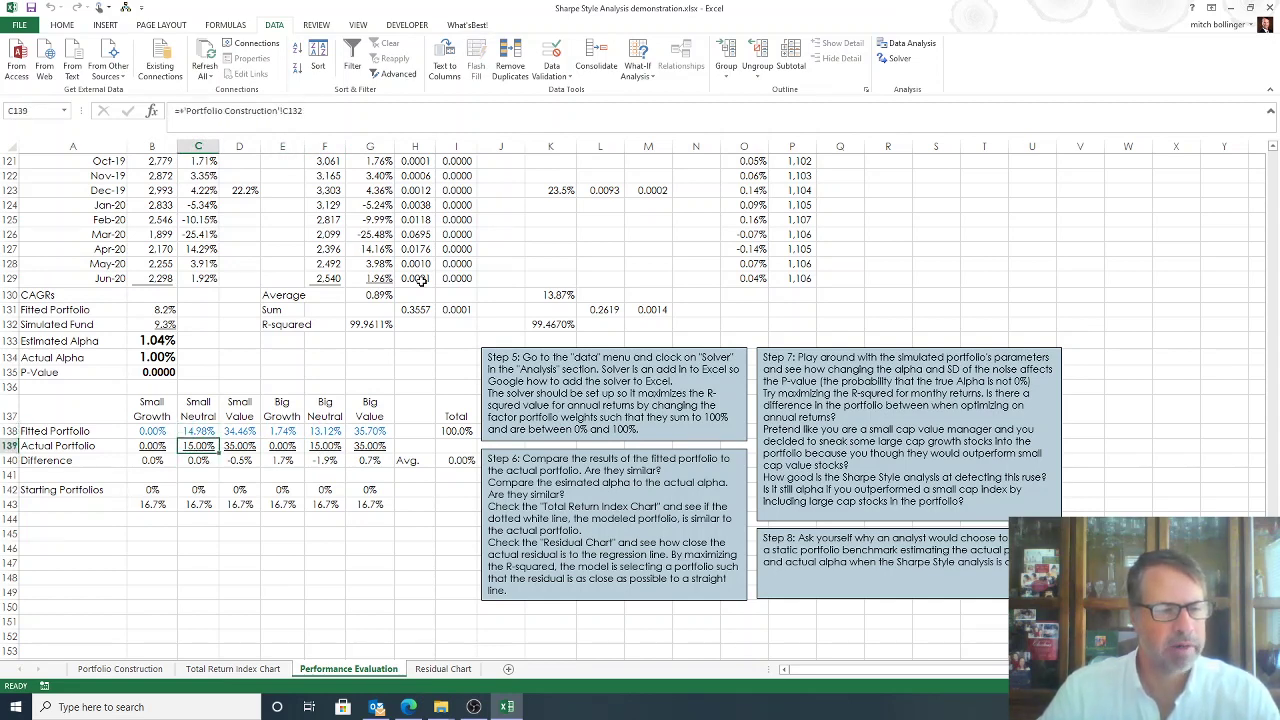
key("Up")
key("Right")
key("Down")
key("Up")
key("Right")
key("Down")
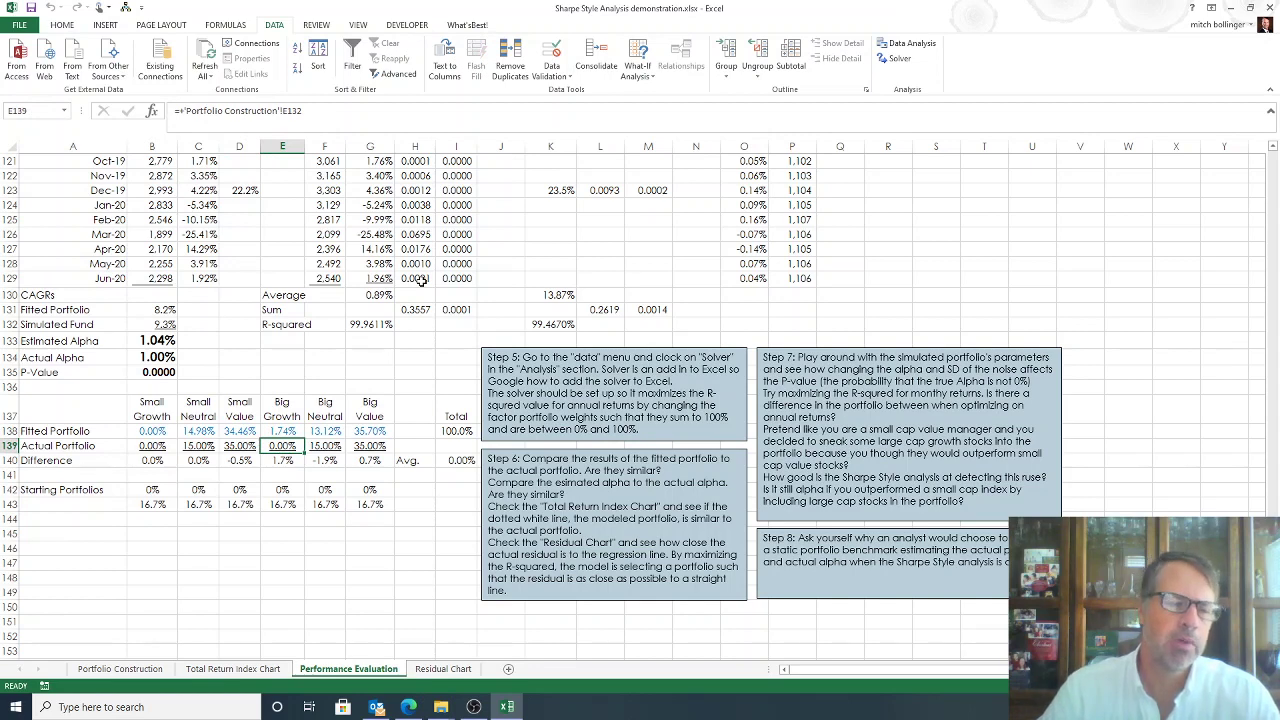
key("Up")
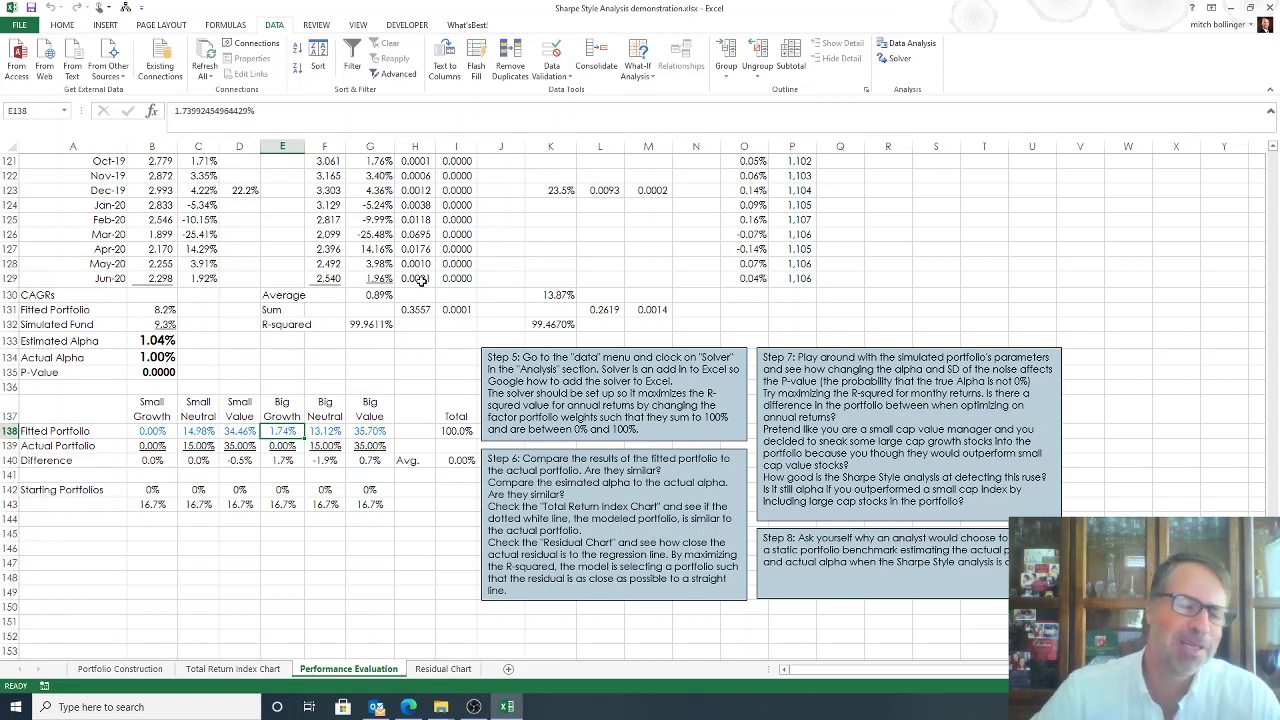
key("Right")
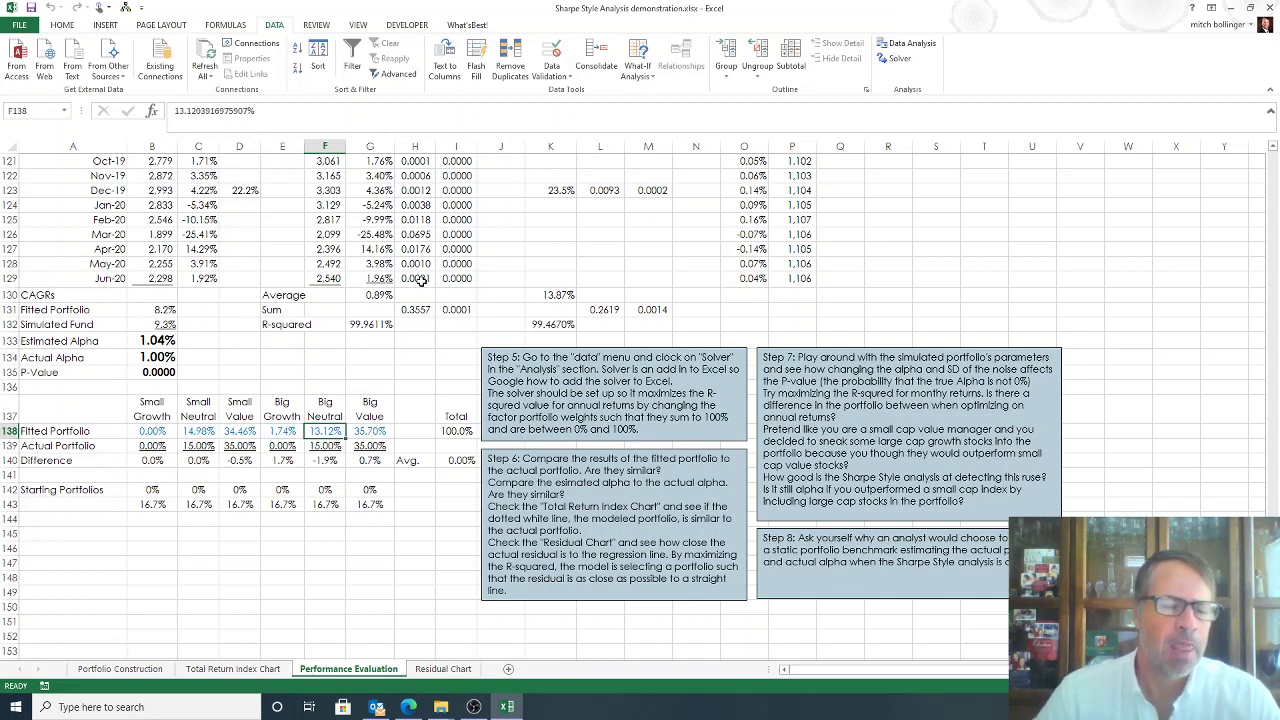
key("Right")
key("Down")
key("Left")
key("Up")
key("Right")
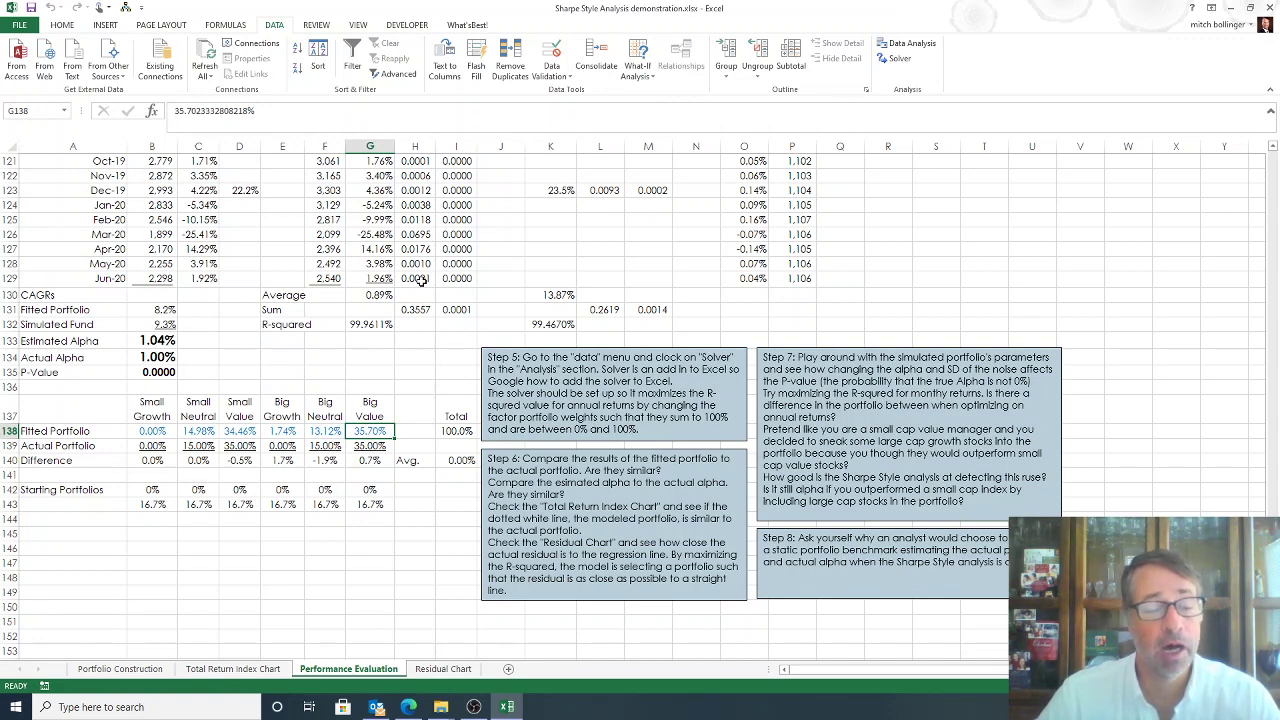
key("Left")
key("Left")
key("Up")
key("Up")
key("Up")
key("Up")
key("Left")
key("Left")
key("Left")
key("Up")
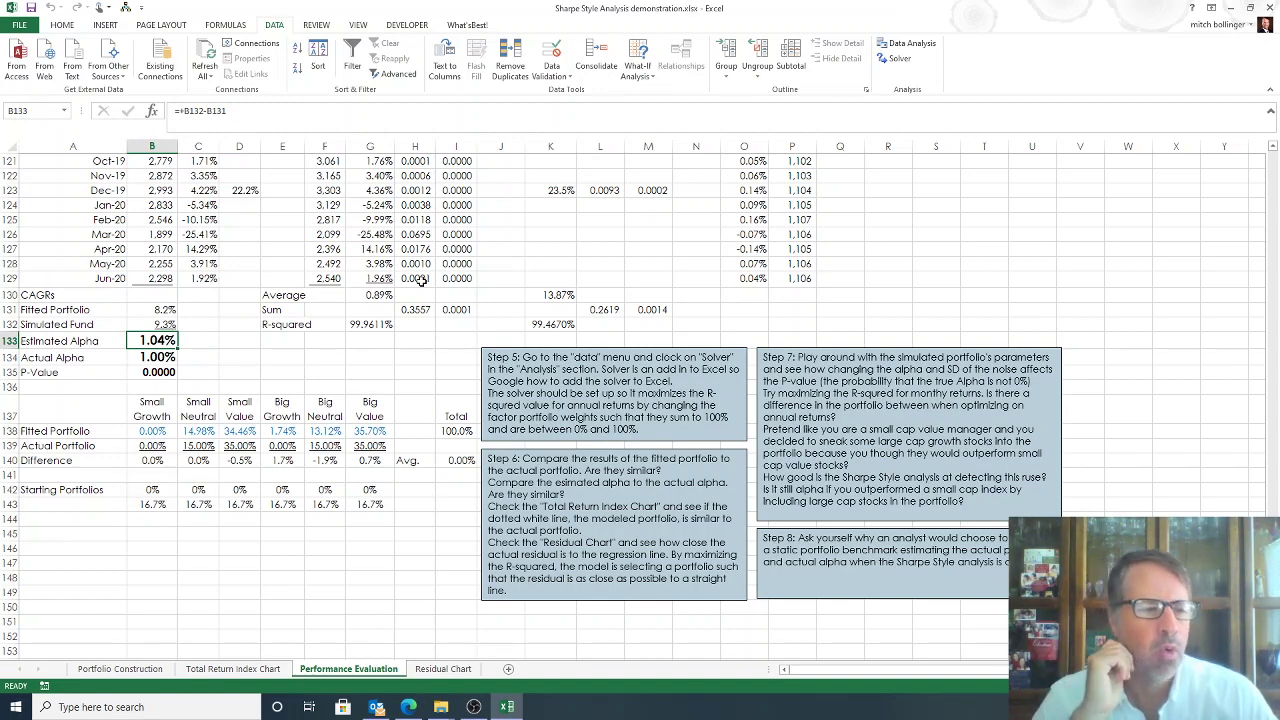
Inspect the Estimated Alpha, Actual Alpha and T.TEST P-Value formulas (1.04%, 1.00%, 0.0000)
key("F2")
key("Escape")
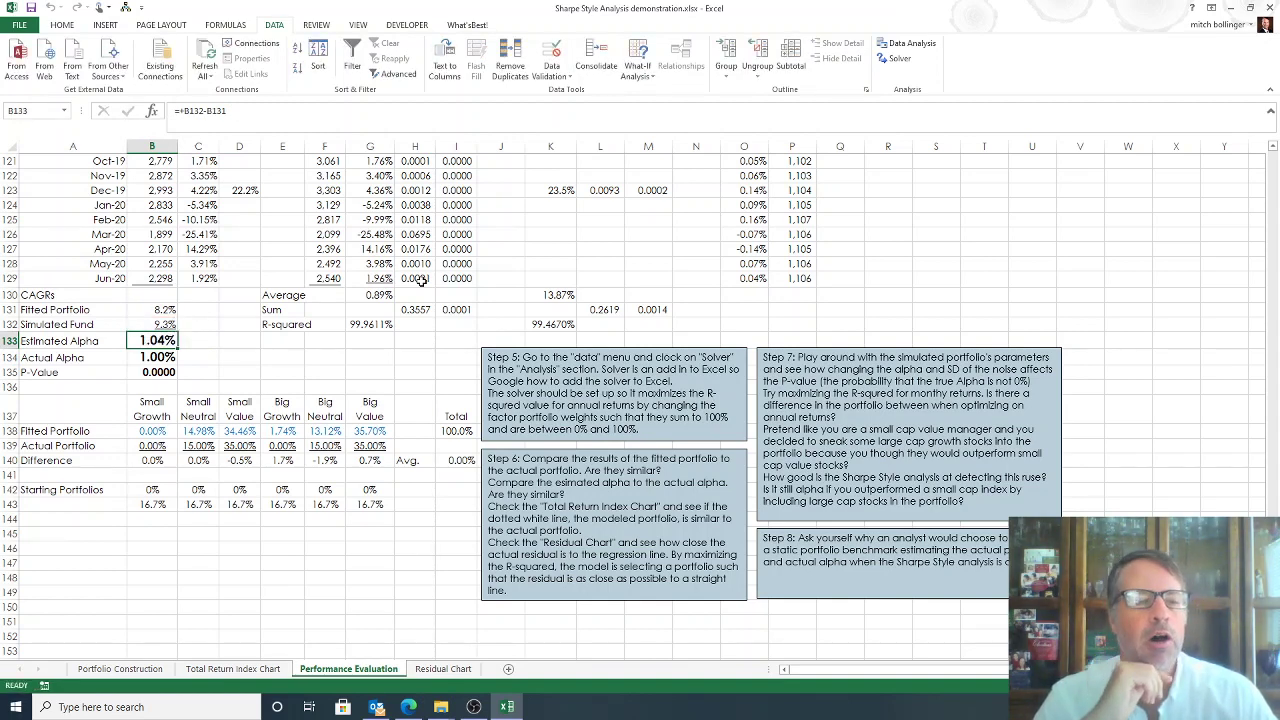
key("Down")
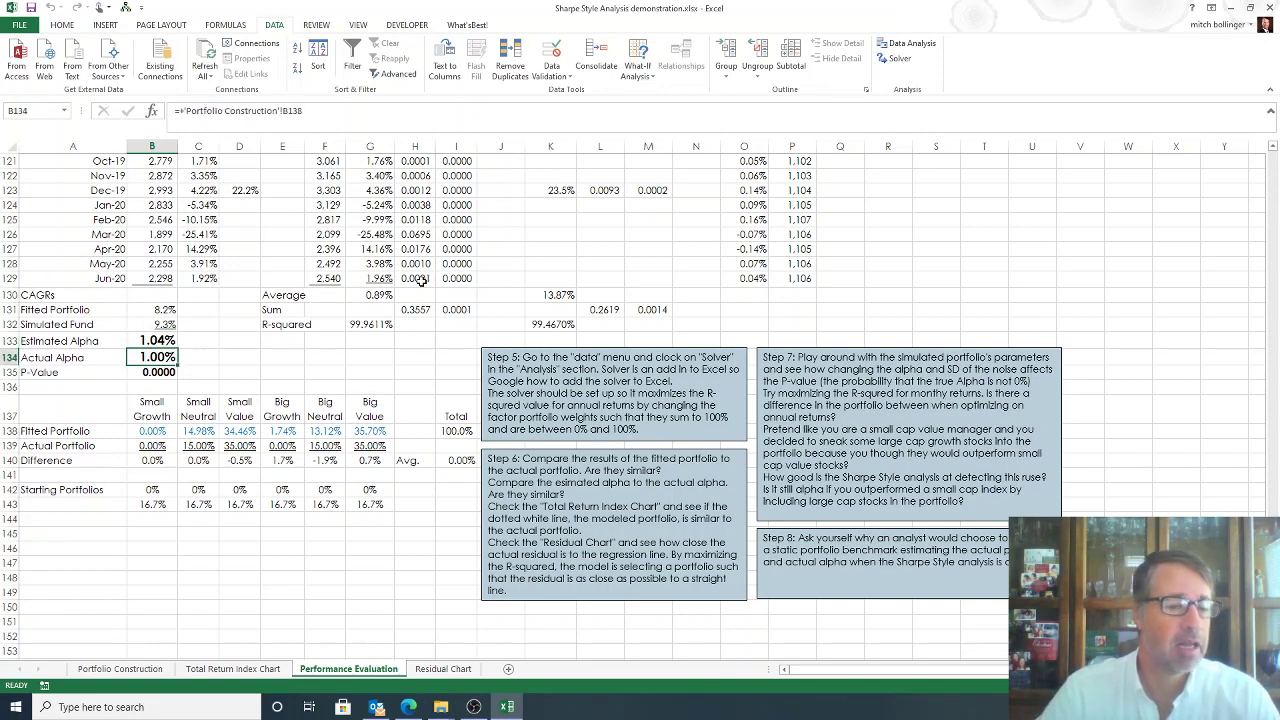
key("Up")
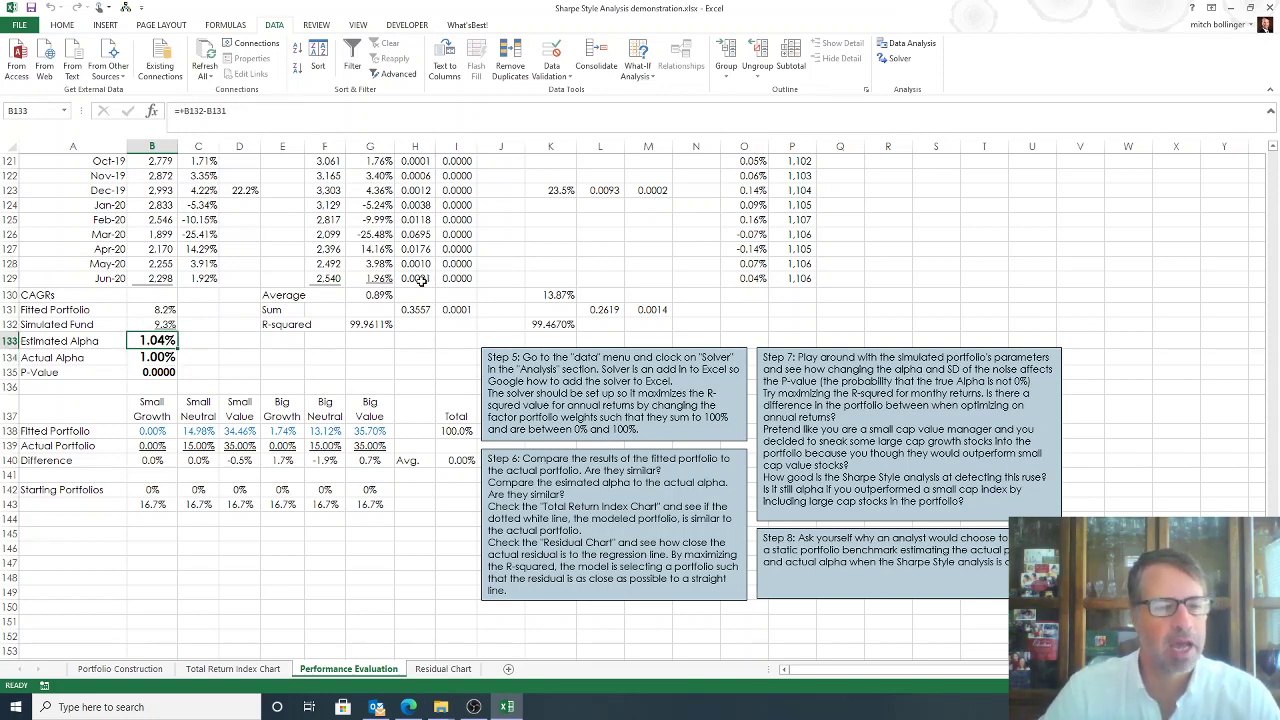
key("Down")
key("Down")
key("F2")
key("Escape")
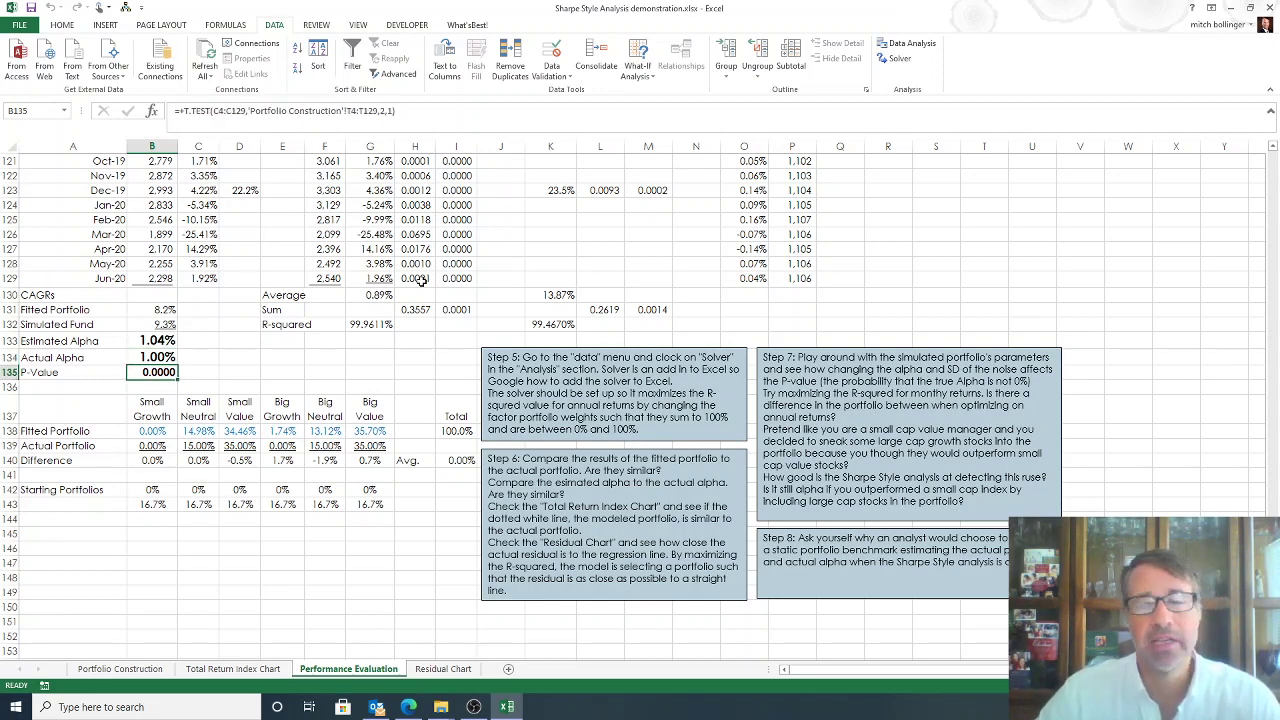
key("Up")
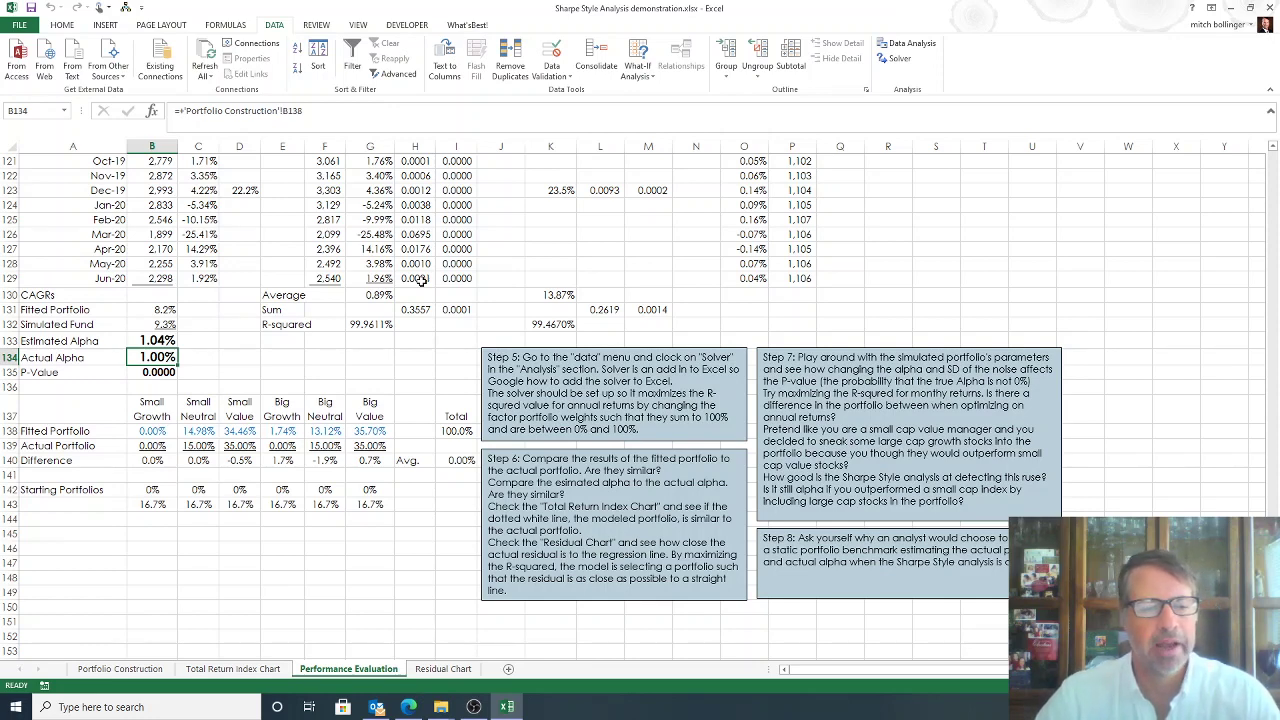
On Portfolio Construction's weights row, set Small Neutral to 0 and Small Value to 50
key("ctrl+Page_Up")
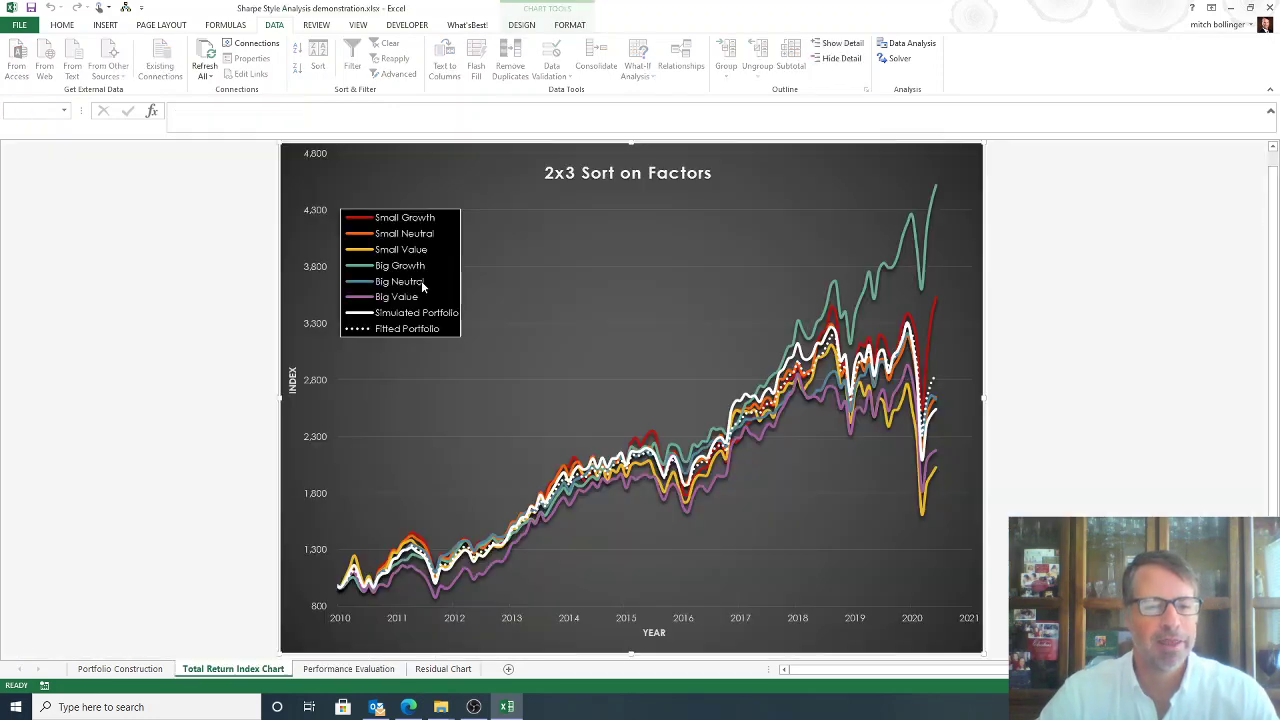
key("ctrl+Page_Up")
key("Left")
key("ctrl+Left")
key("ctrl+Left")
key("Home")
key("ctrl+Down")
key("Down")
key("Down")
key("Down")
key("Down")
key("Down")
key("Down")
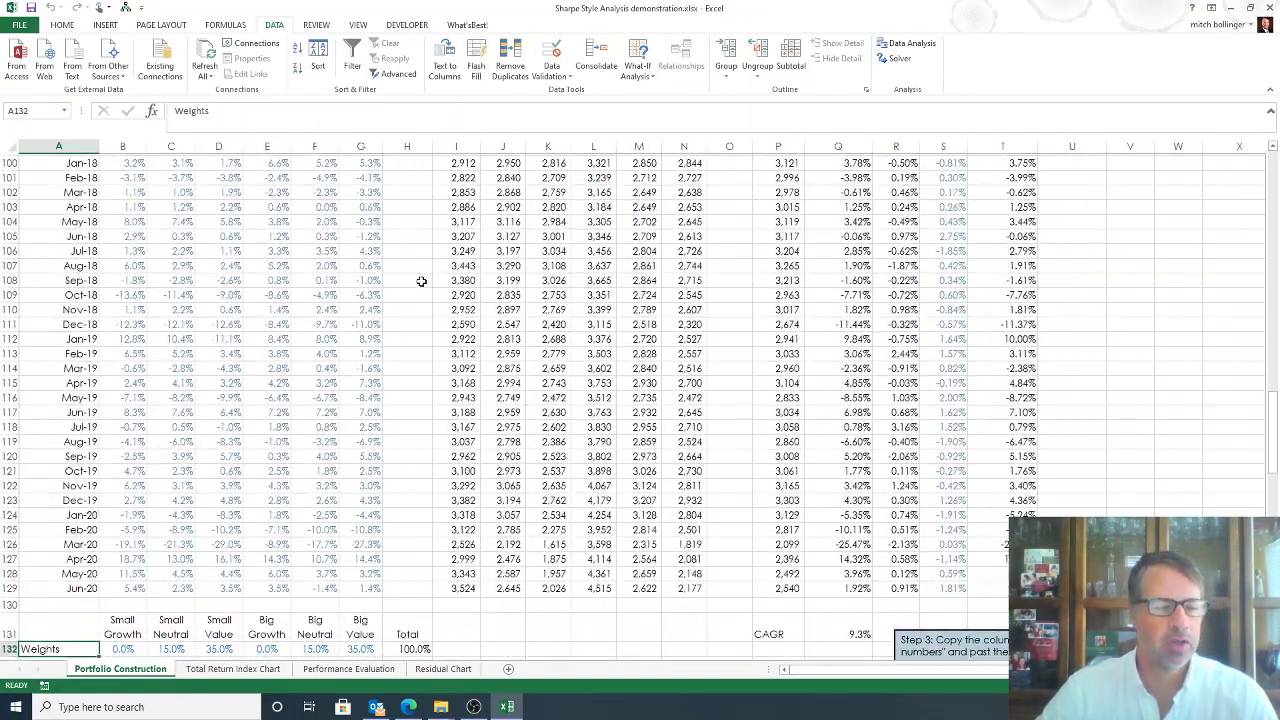
key("Right")
key("Right")
key("Up")
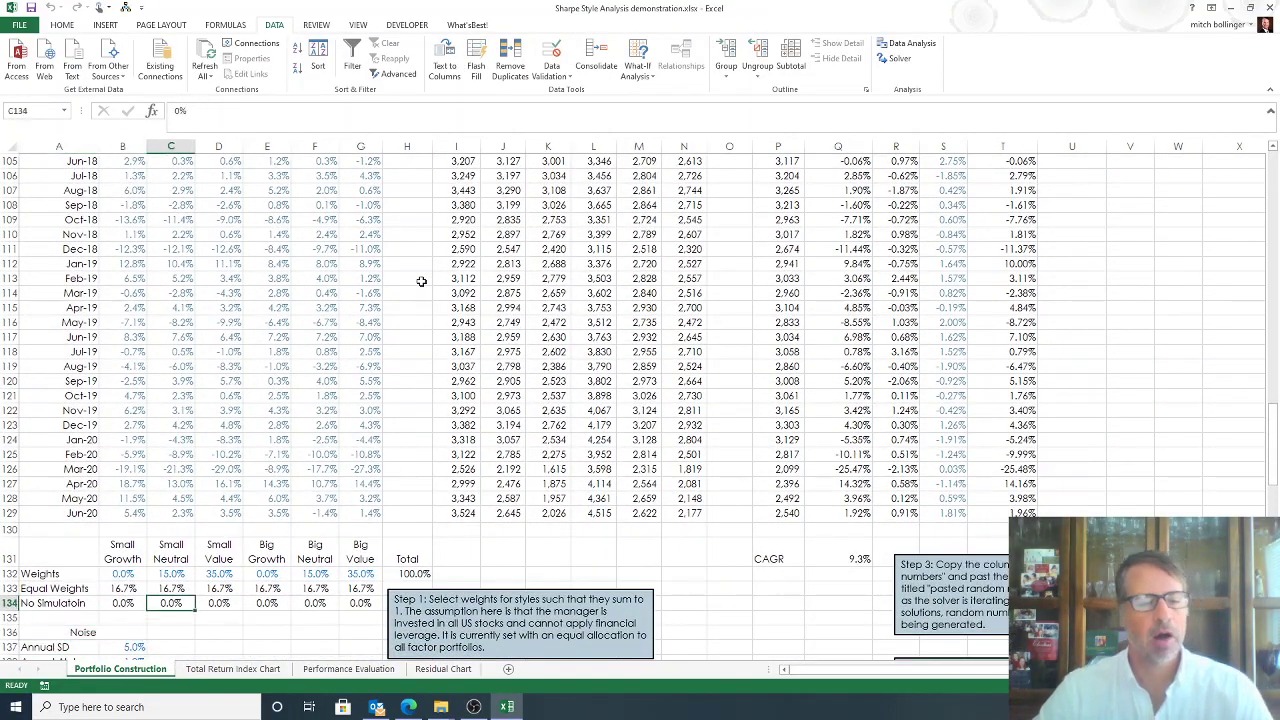
key("Right")
key("Up")
key("Up")
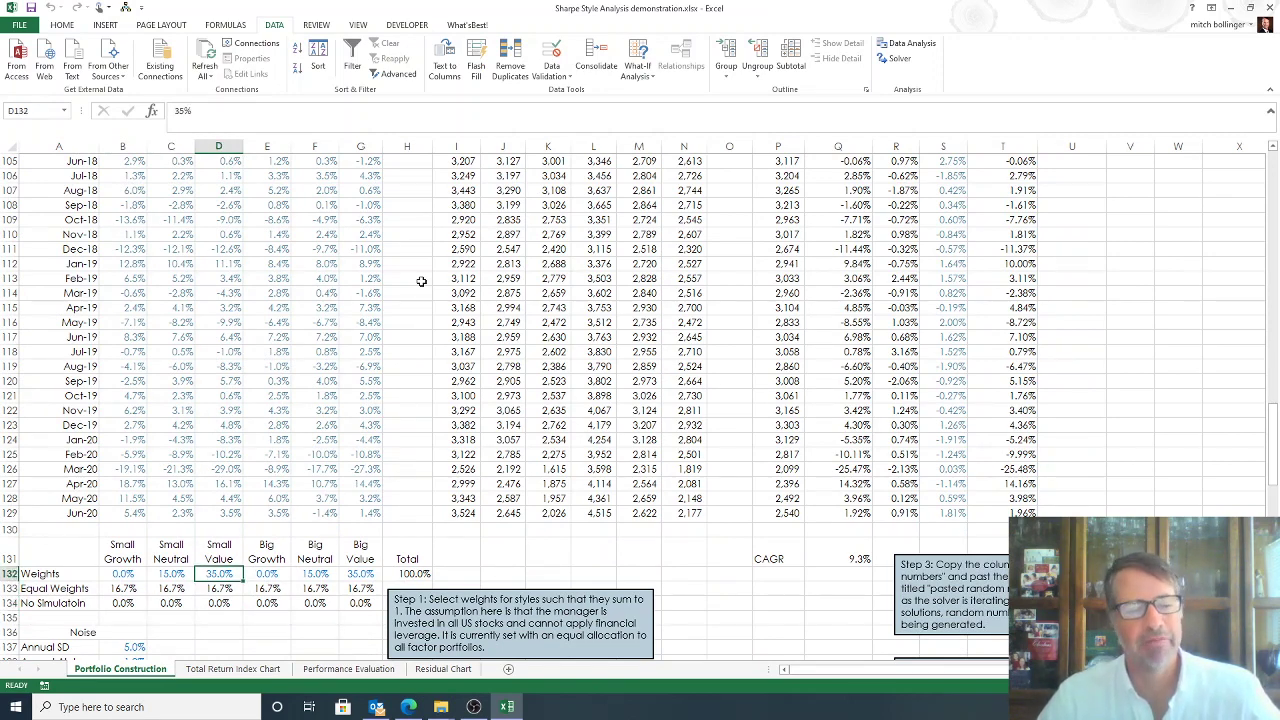
key("Left")
type("0")
key("Right")
type("50")
key("Right")
key("Right")
Set Big Neutral to 0 and Big Value to 50 in the weights row
type("0")
key("Right")
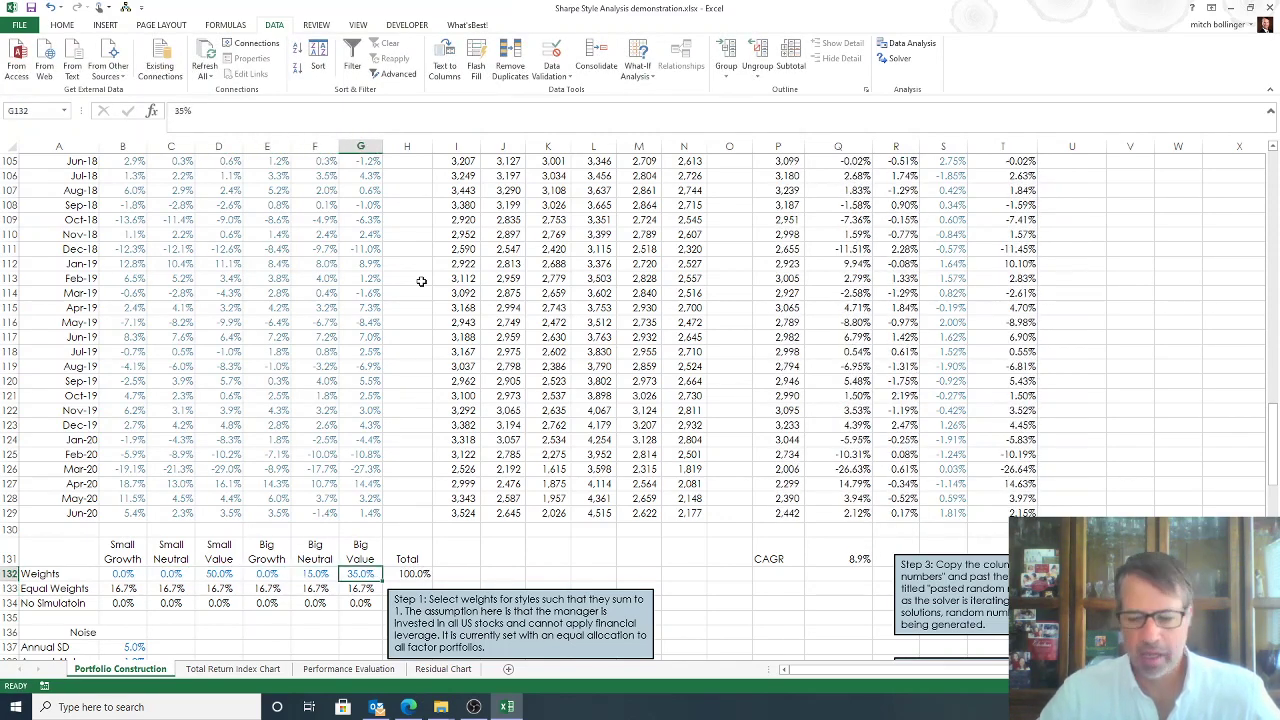
type("50")
key("Left")
key("Down")
key("Up")
key("Left")
key("Left")
key("Left")
key("Right")
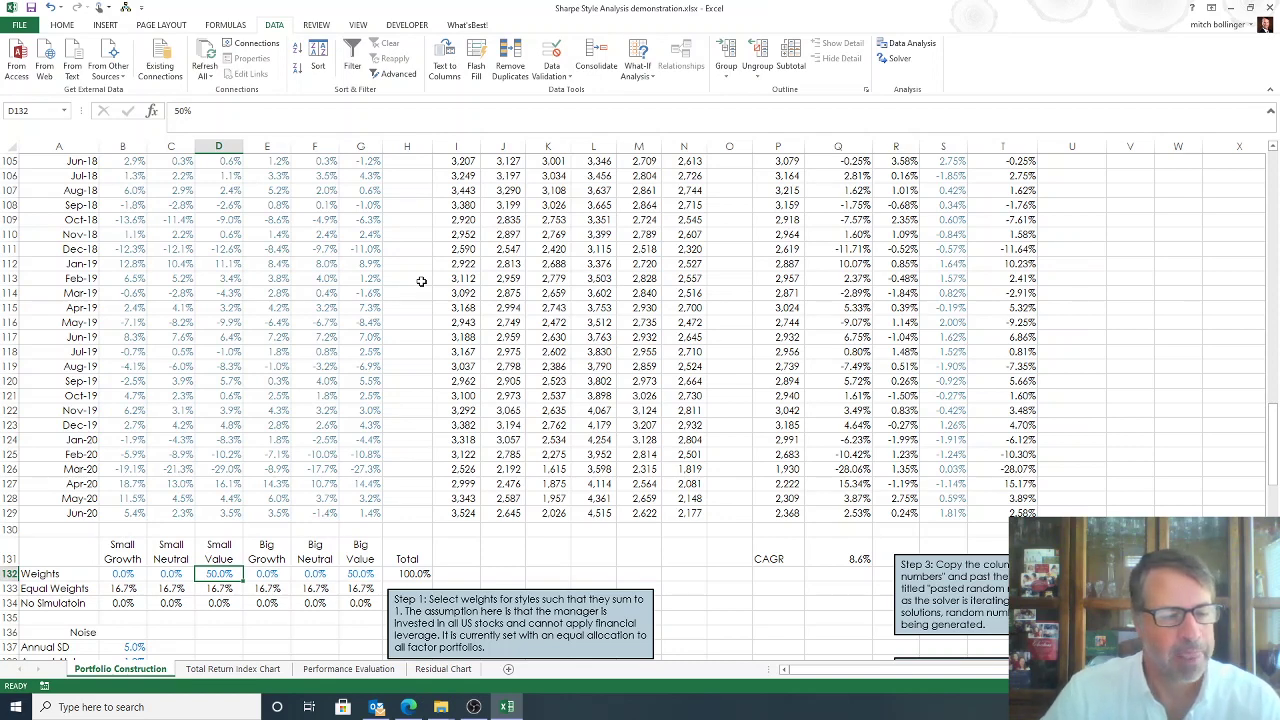
Revise the weights to Big Growth 10%, Small Value 45% and Big Value 45%, totalling 100%
key("Right")
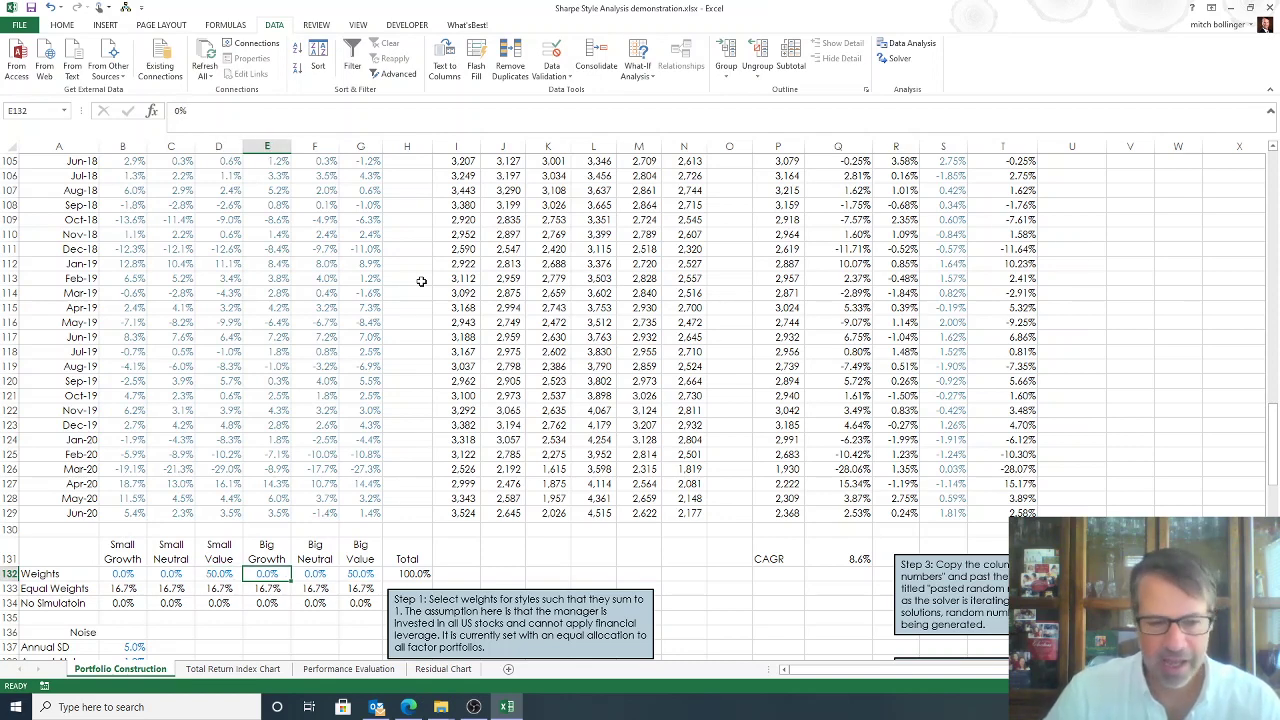
type("10%")
key("Left")
type("45%")
key("Right")
key("Right")
key("Right")
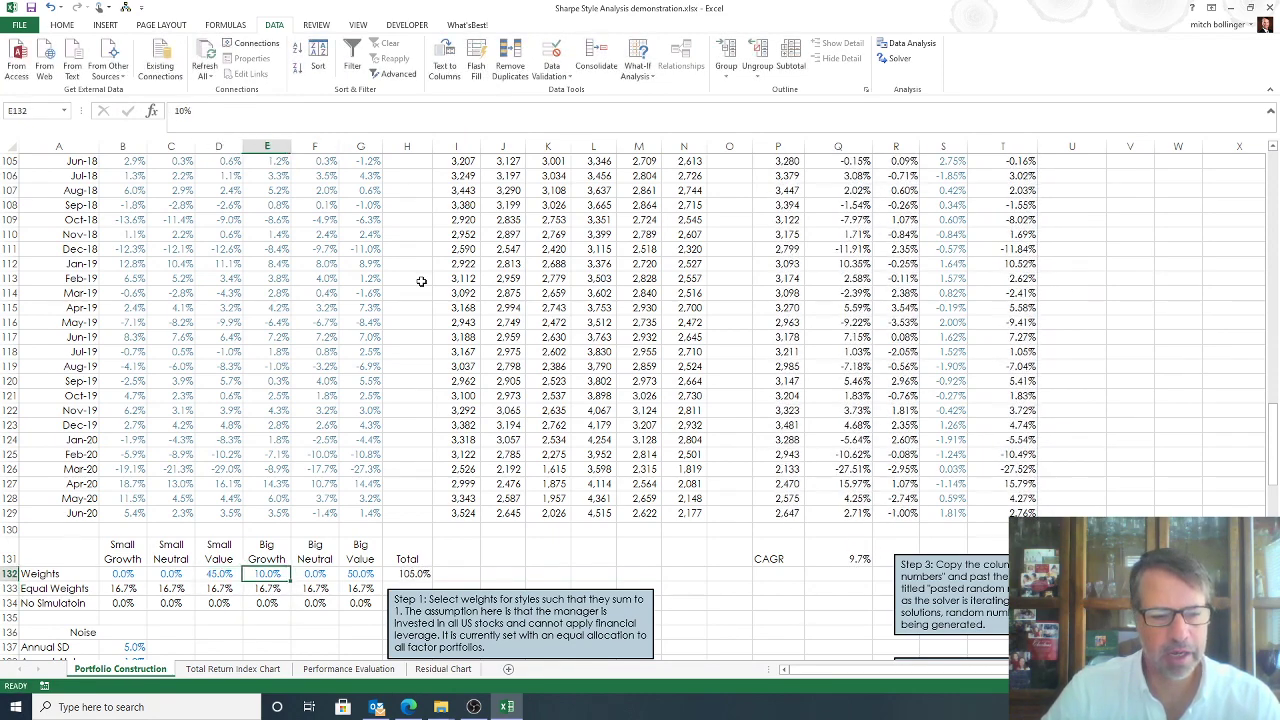
type("45%")
key("Return")
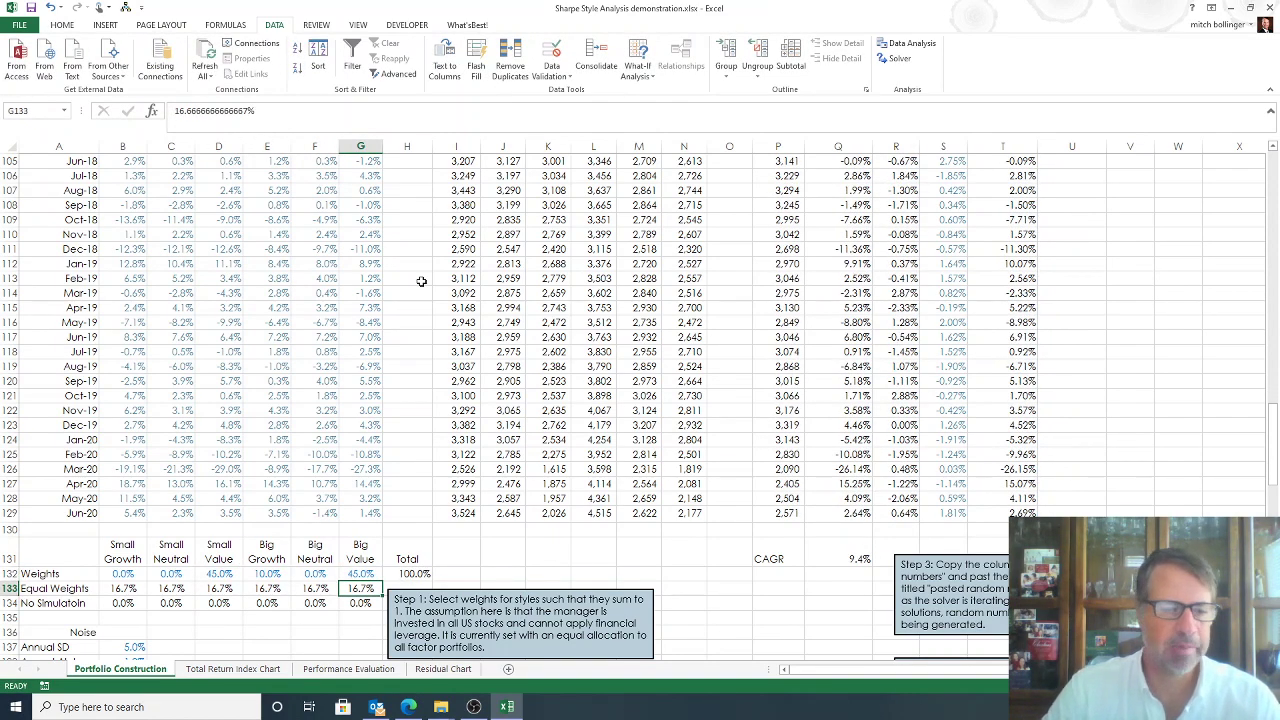
key("ctrl+Page_Down")
key("ctrl+Page_Down")
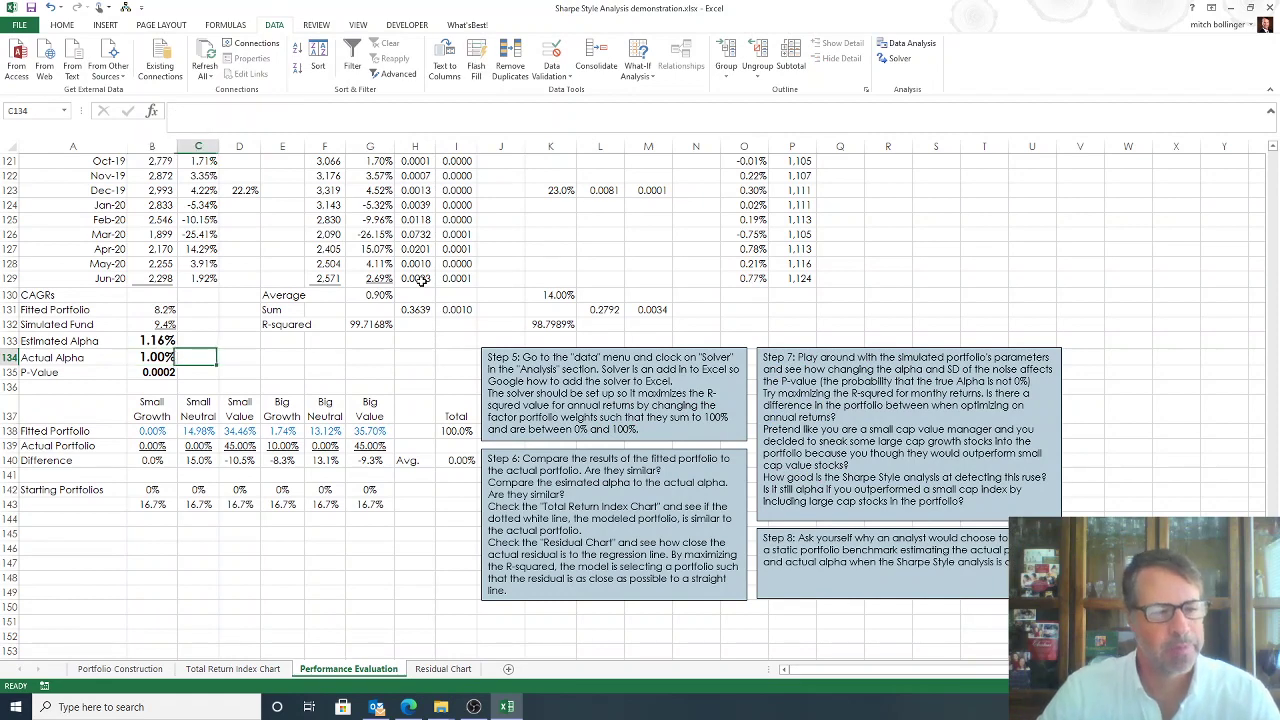
Enter Fitted Portfolio weights of 0%, 50% Small Value, 0% Big Neutral and 50% Big Value
key("Down")
key("Down")
key("Down")
key("Down")
type("0")
key("ctrl+Return")
key("Right")
type("50")
key("Right")
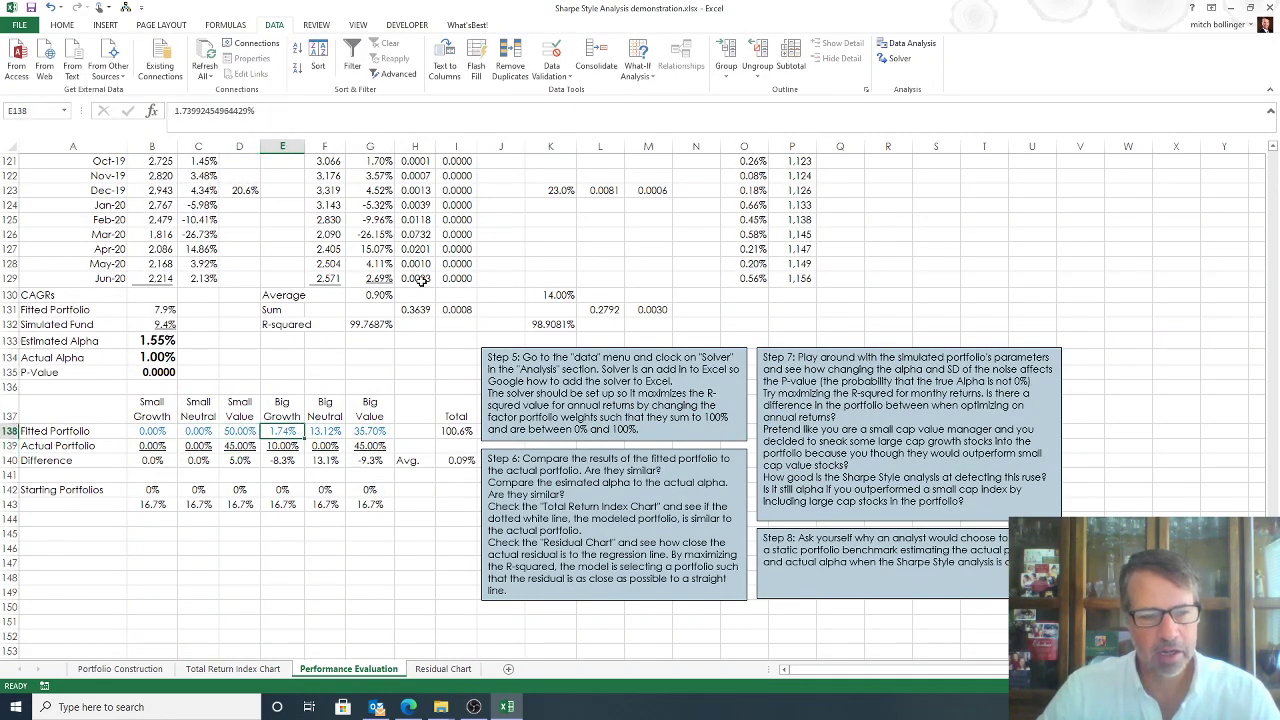
key("Right")
type("0")
key("Right")
type("50")
key("Return")
key("Up")
key("Left")
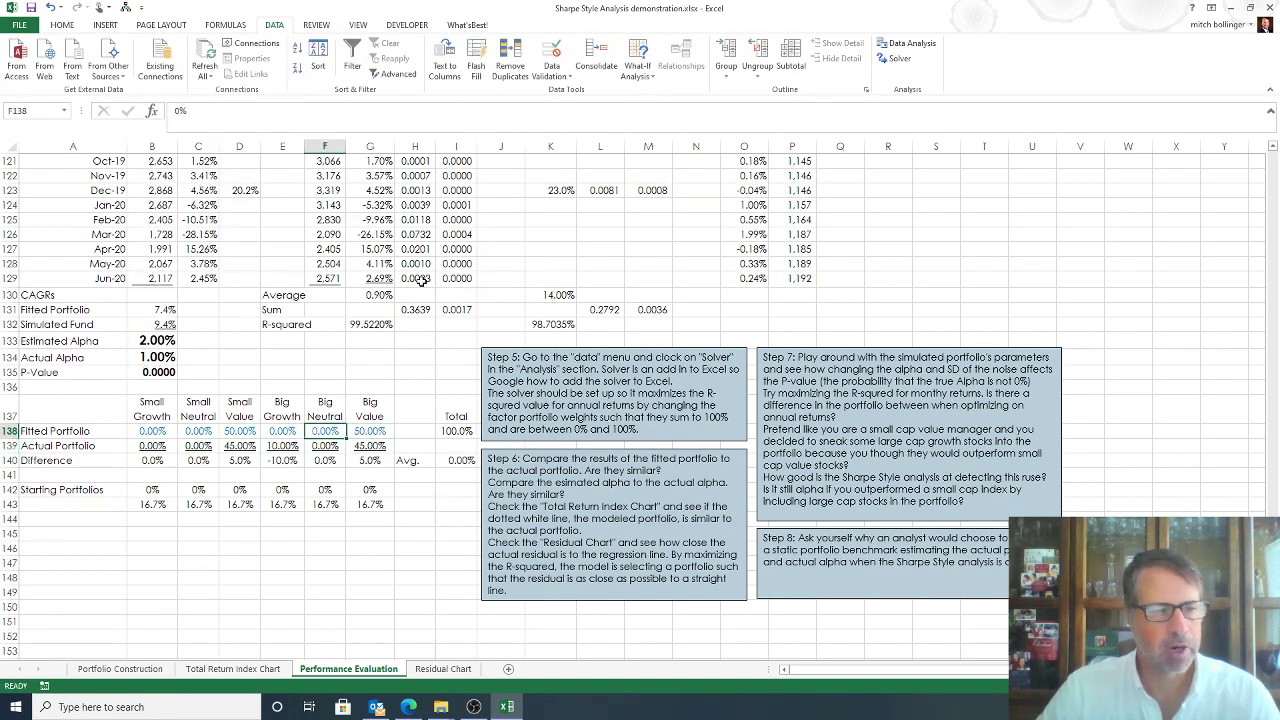
Set Annual Alpha to 0% on Portfolio Construction, then check Estimated Alpha 0.92% on Performance Evaluation
key("ctrl+Page_Up")
key("ctrl+Page_Up")
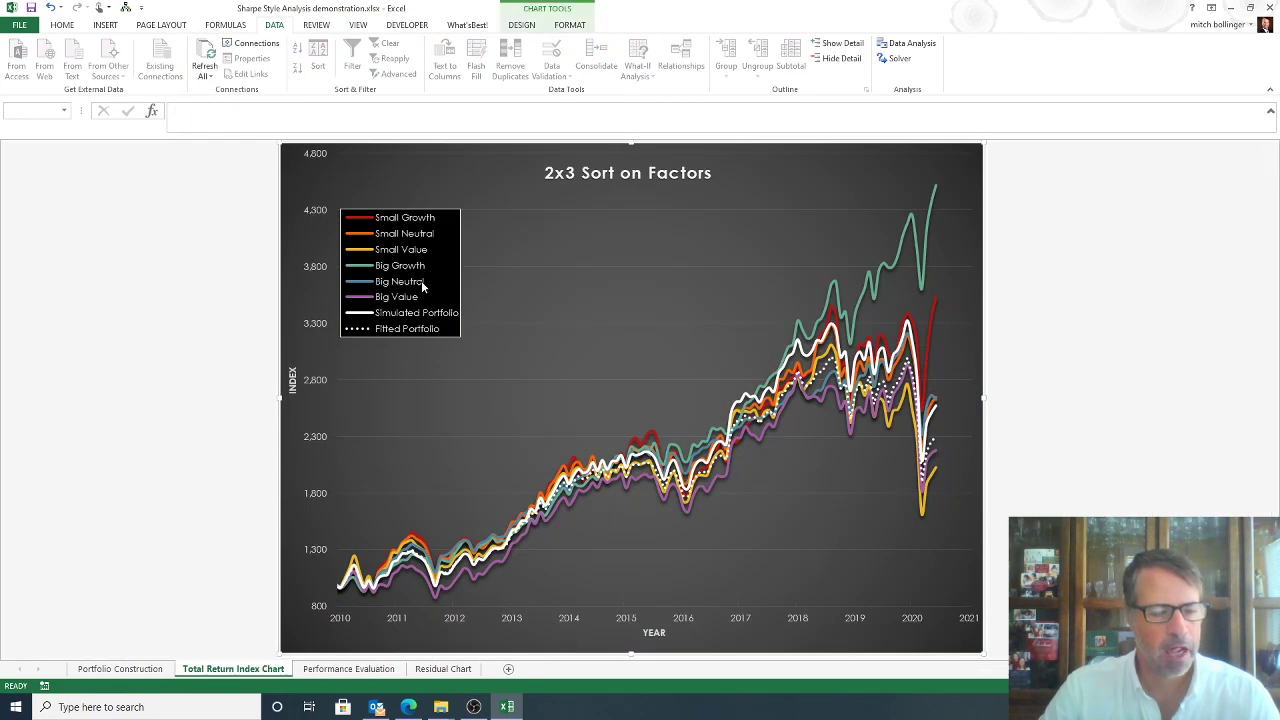
key("Left")
key("Left")
key("Left")
key("Left")
key("Down")
key("Down")
key("Down")
key("Down")
key("Down")
type("0")
key("Return")
key("Up")
key("Down")
key("Up")
key("ctrl+Page_Down")
key("ctrl+Page_Down")
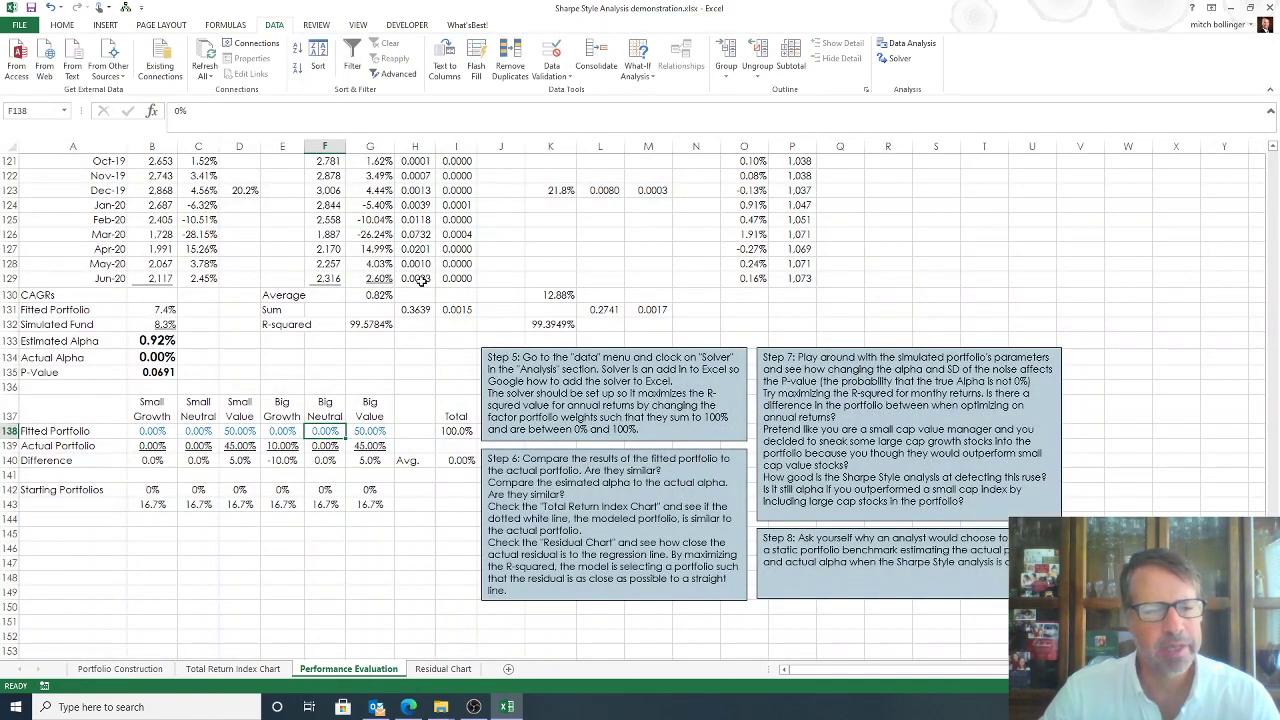
key("Left")
key("Left")
key("Left")
key("Left")
key("Up")
key("Up")
key("Up")
key("Up")
key("Up")
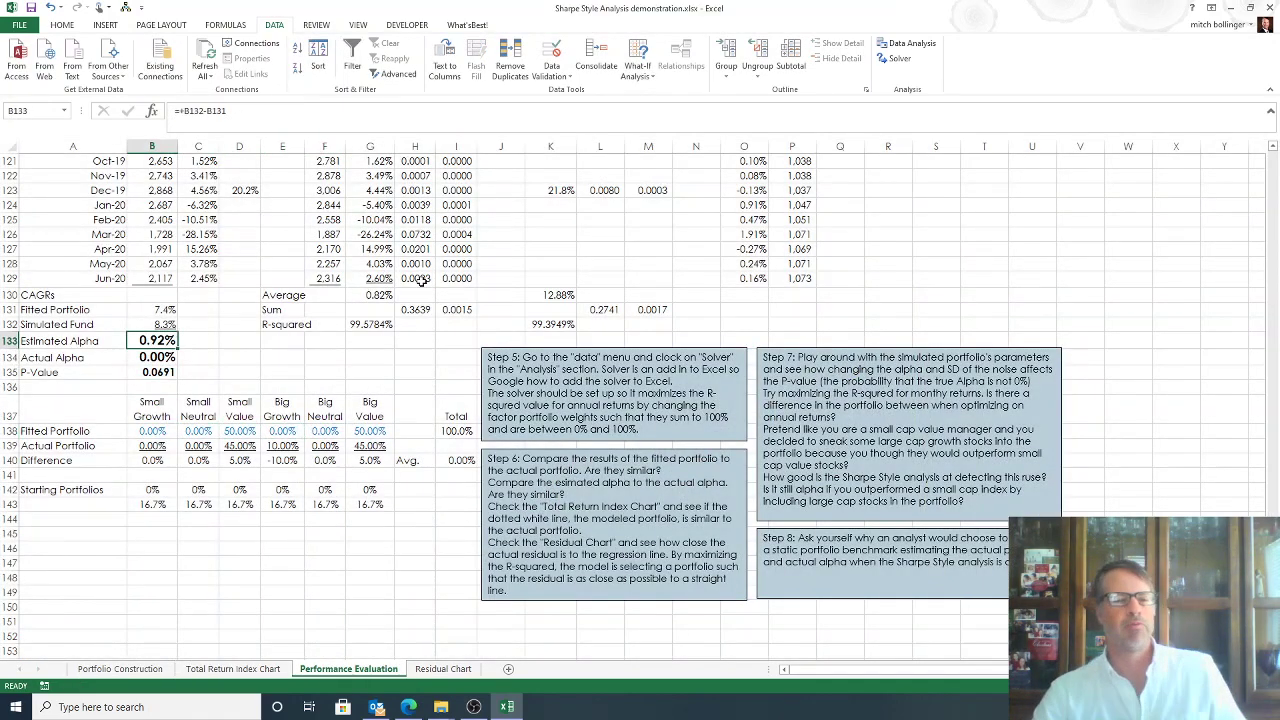
key("Down")
key("Down")
key("Down")
key("Right")
key("Down")
key("Down")
key("Right")
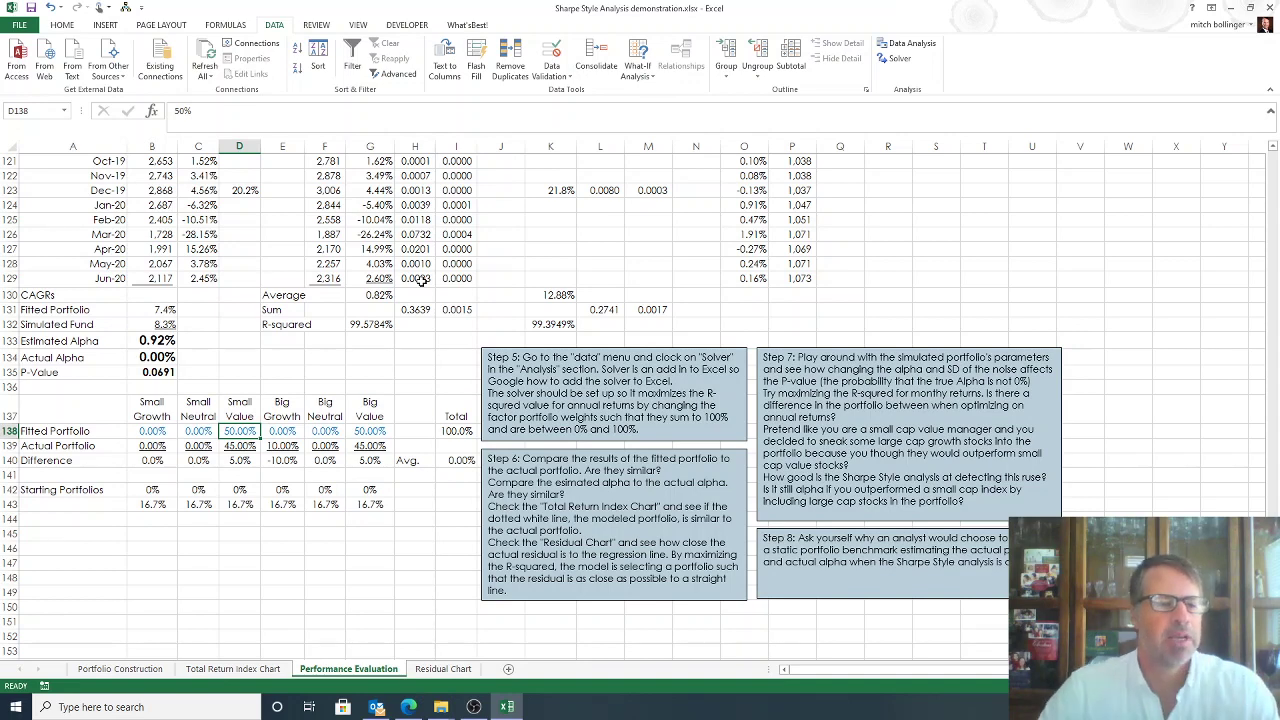
key("Left")
key("Left")
key("Up")
key("Up")
key("Up")
key("Up")
key("Up")
key("F2")
key("Escape")
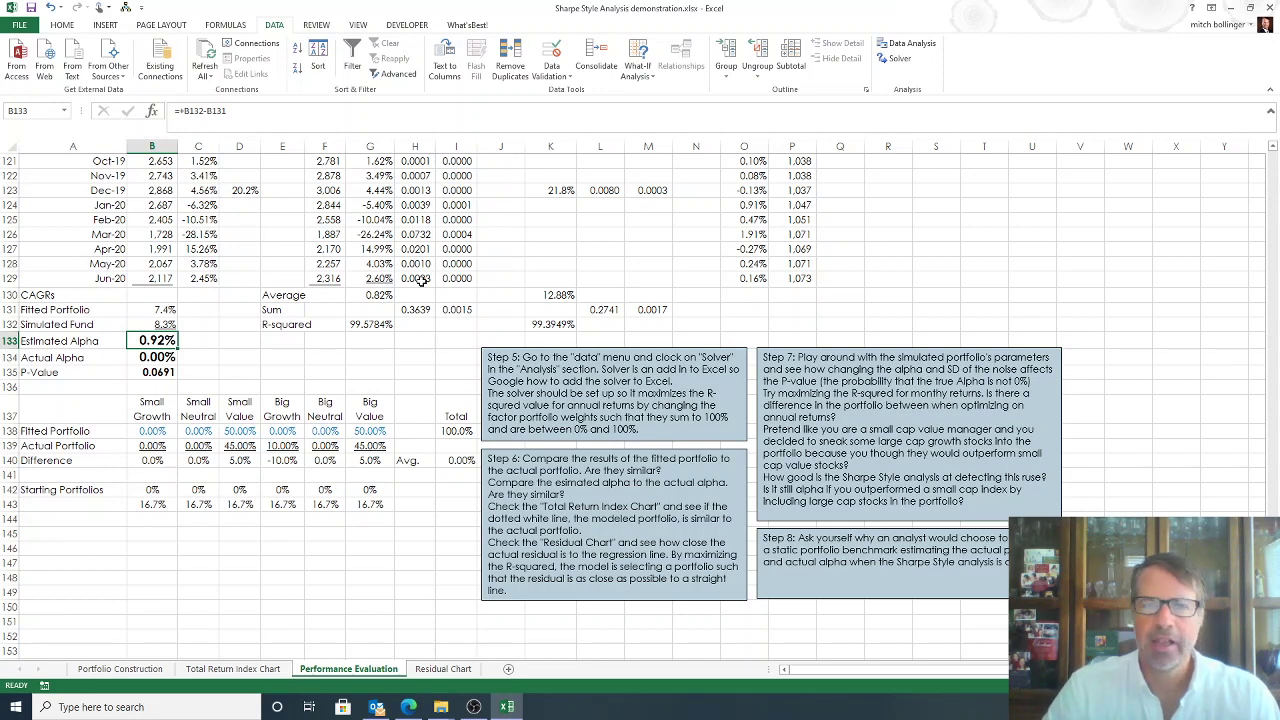
key("Down")
key("Down")
key("F2")
key("Escape")
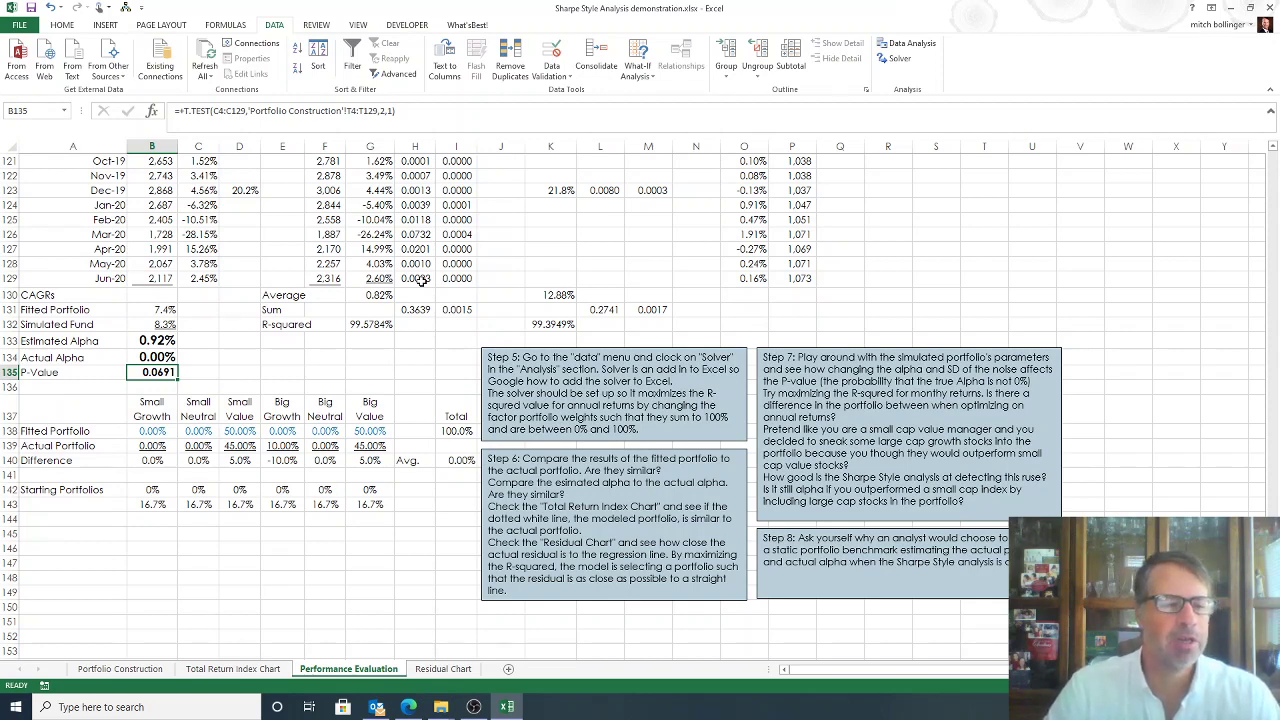
key("Right")
key("Down")
key("Down")
key("Down")
key("Right")
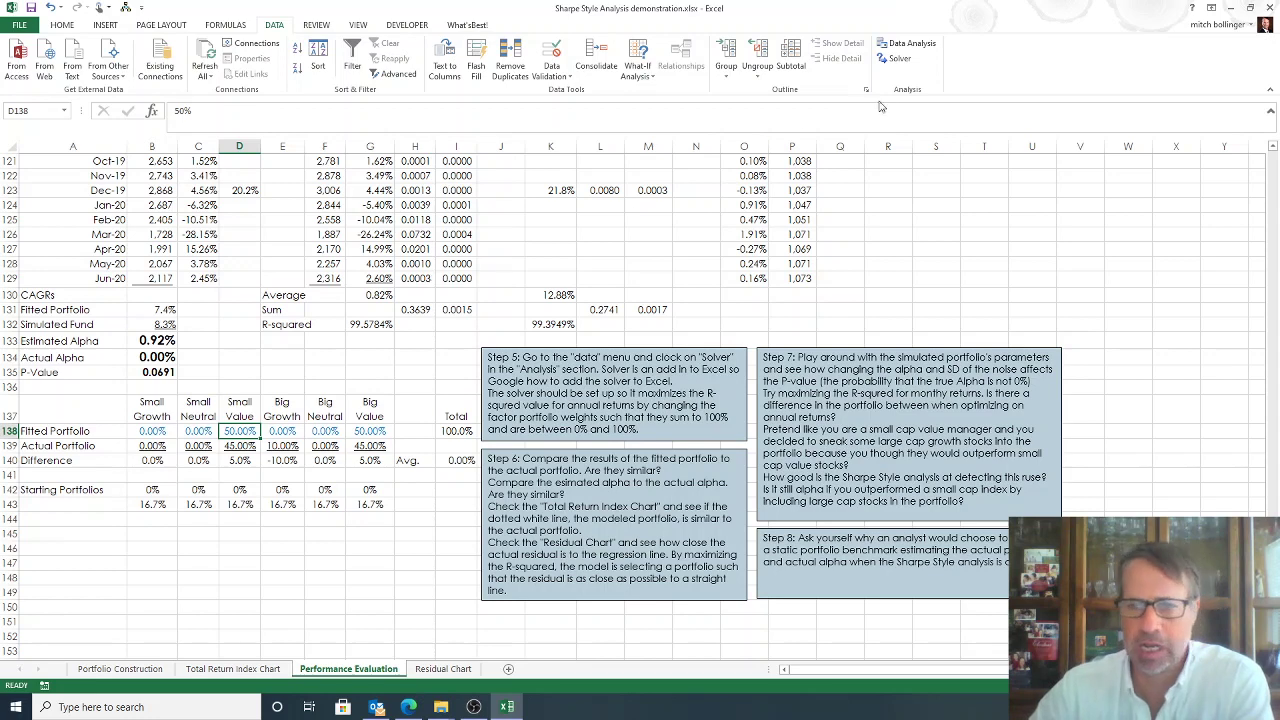
Rerun Solver and keep the fit: 44.48% Small Value, 10.16% Big Growth, 45.10% Big Value
left_click(898, 59)
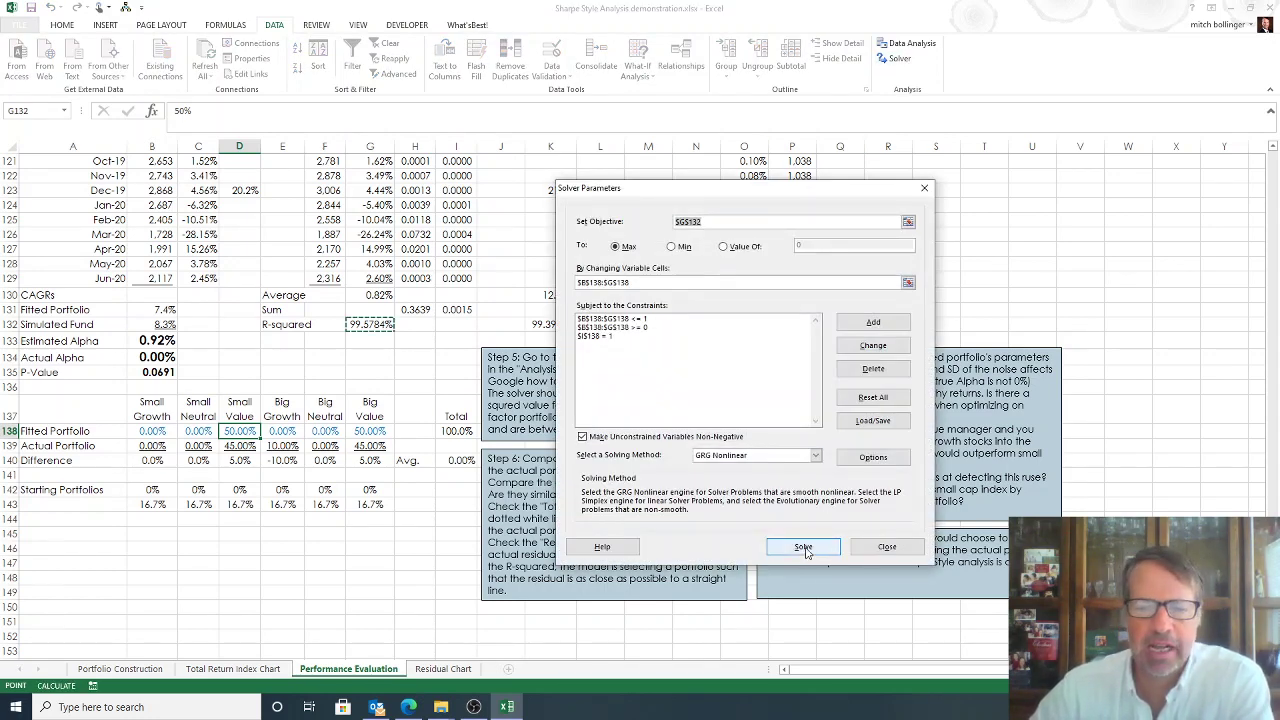
left_click(803, 547)
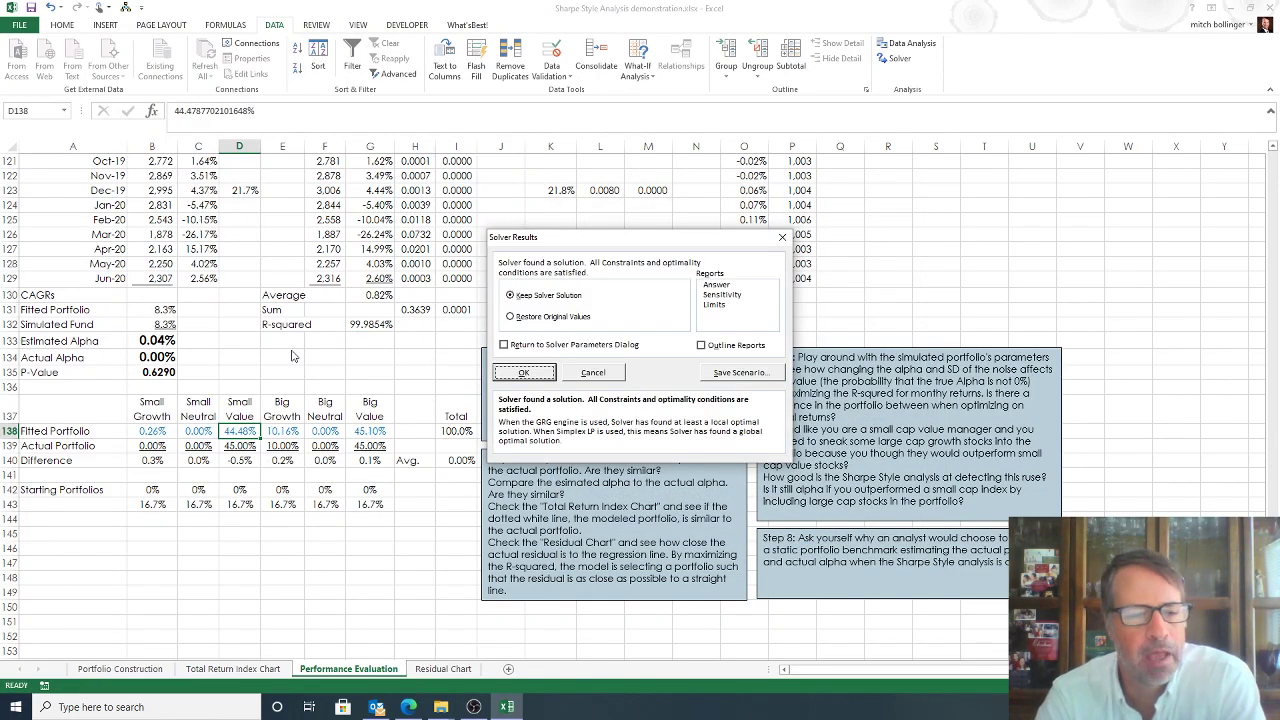
left_click(522, 373)
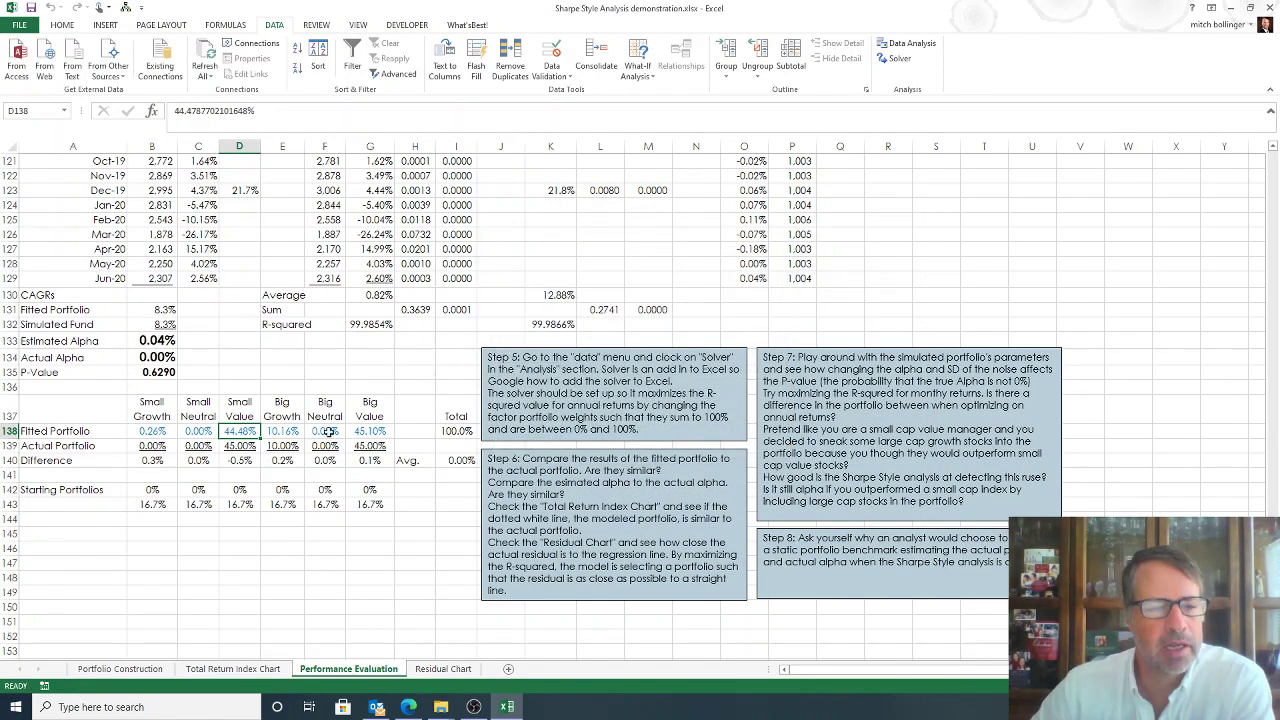
left_click(294, 432)
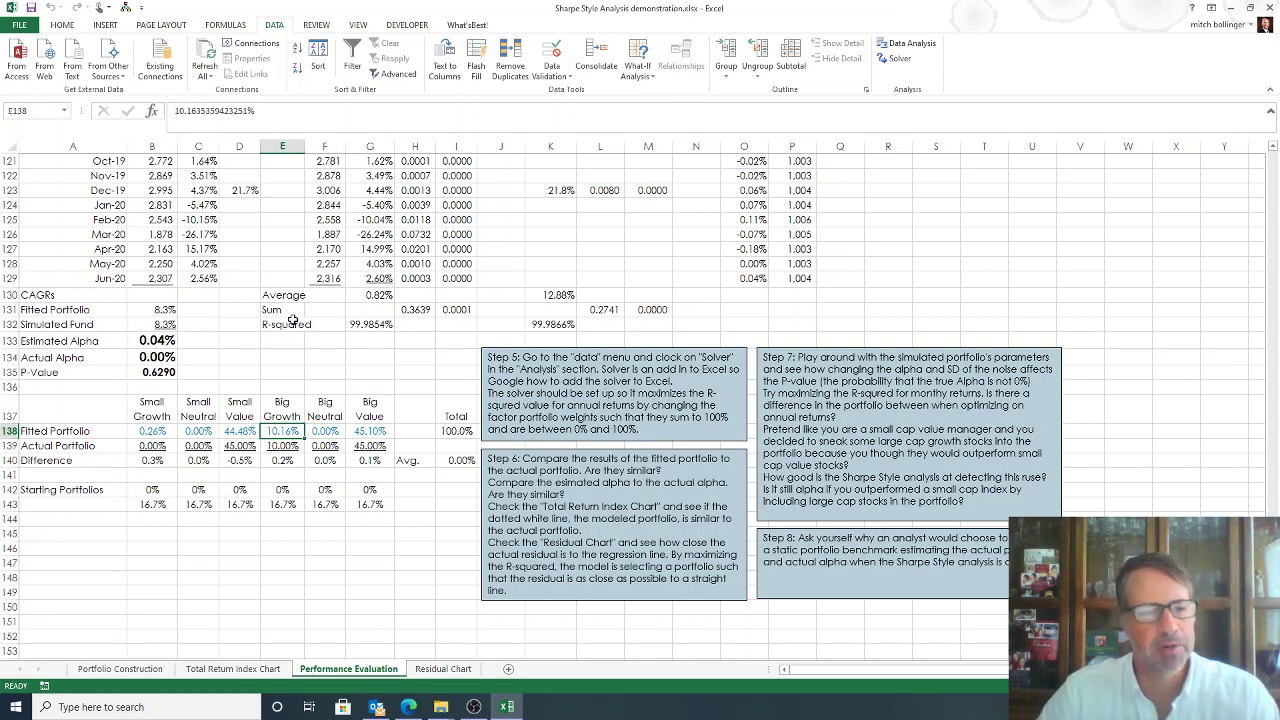
key("Left")
key("Up")
key("Left")
key("Left")
key("Up")
key("Up")
key("Up")
key("Up")
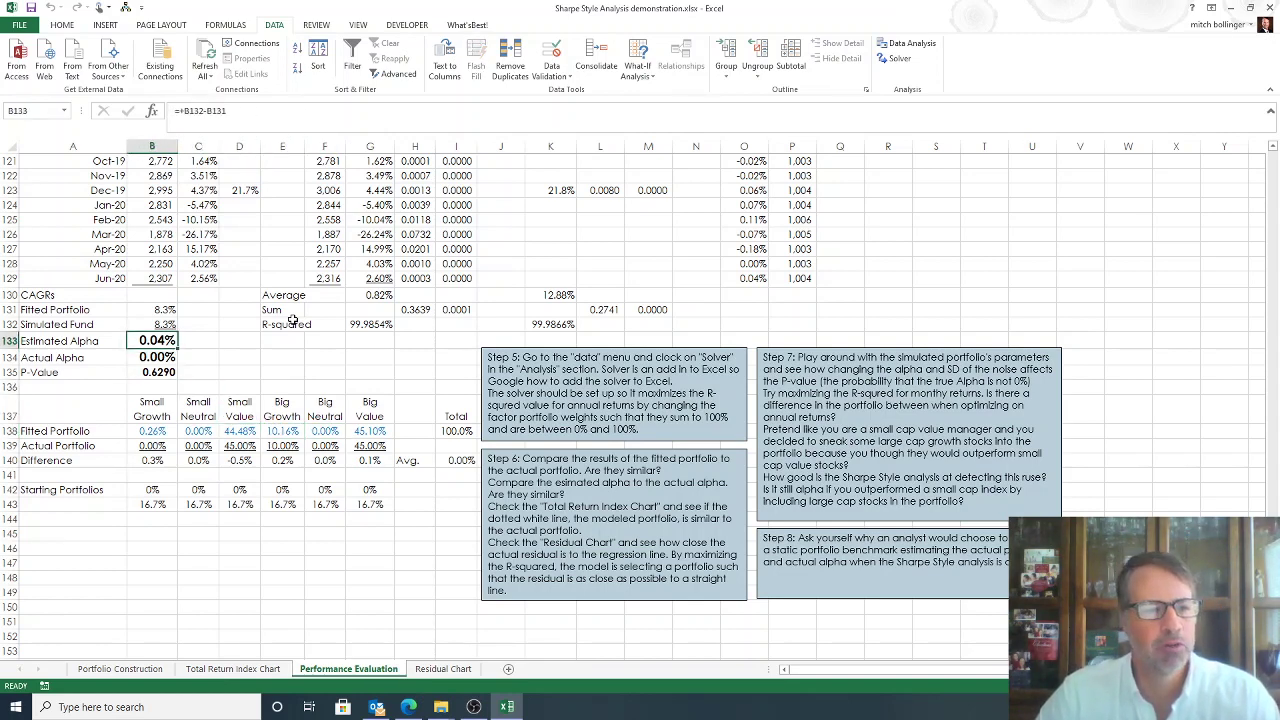
key("Down")
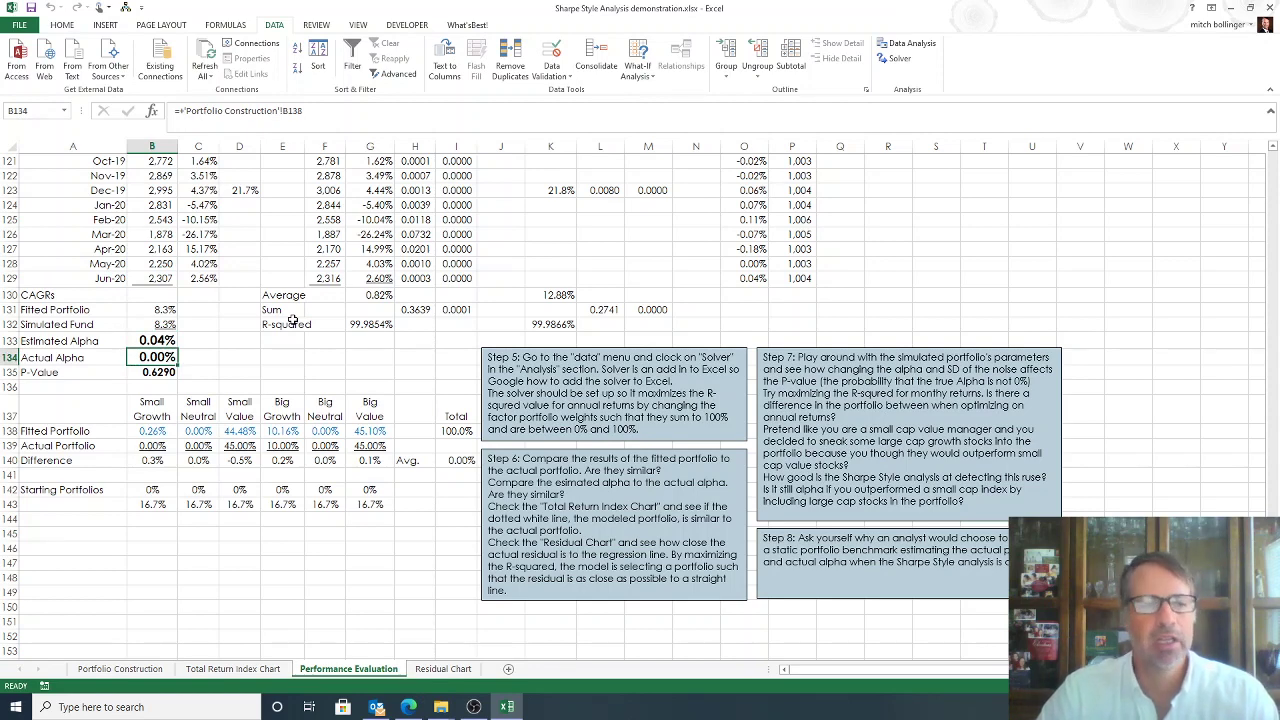
key("Down")
key("Right")
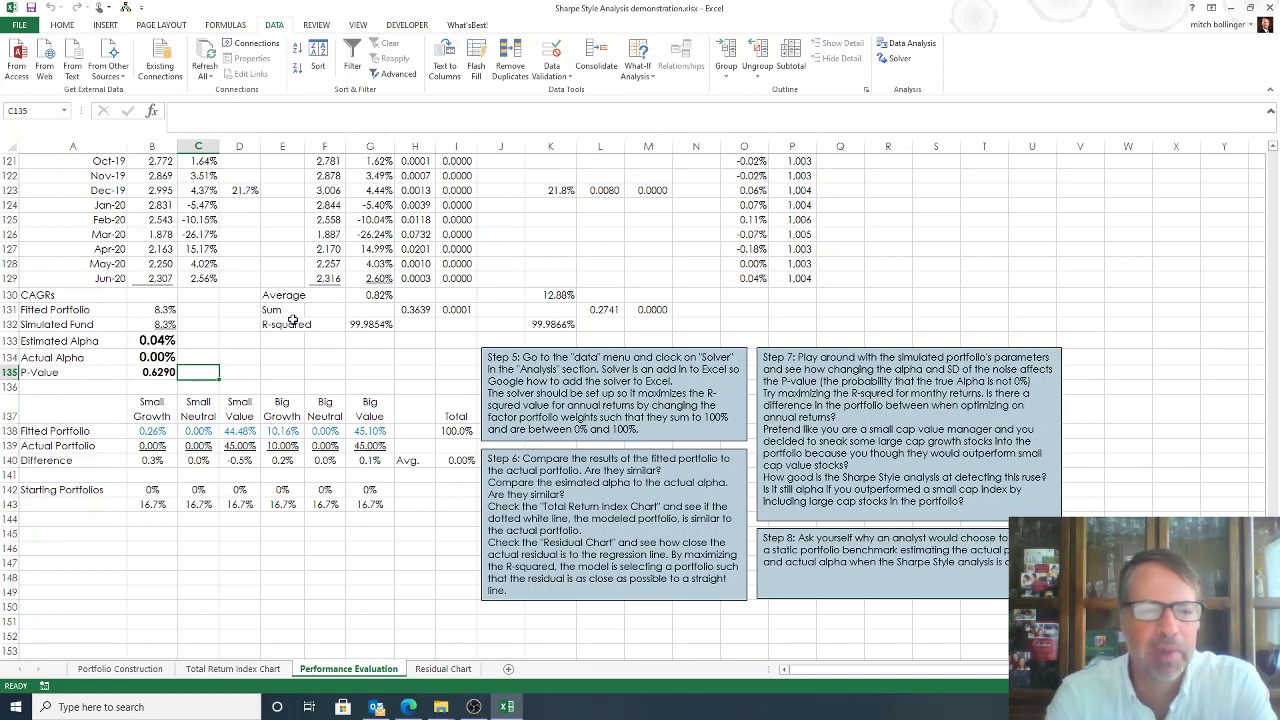
key("Right")
key("Right")
key("Right")
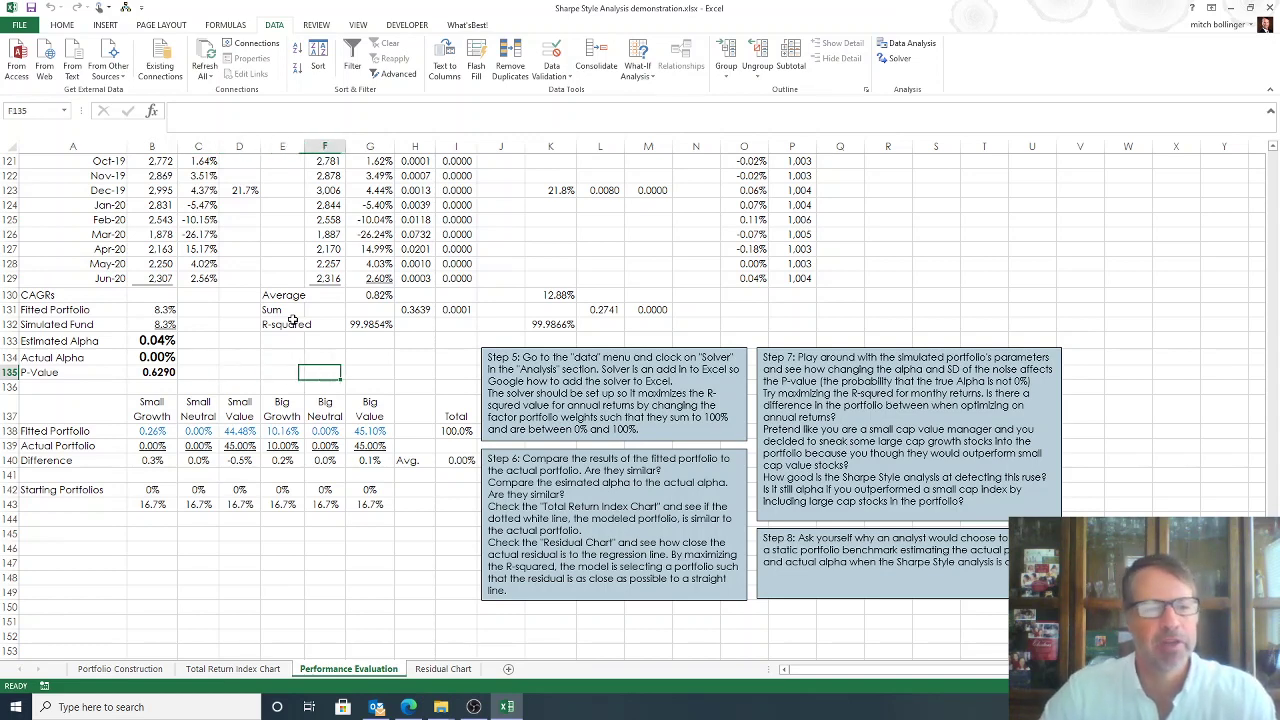
key("Up")
key("Right")
key("Up")
key("Up")
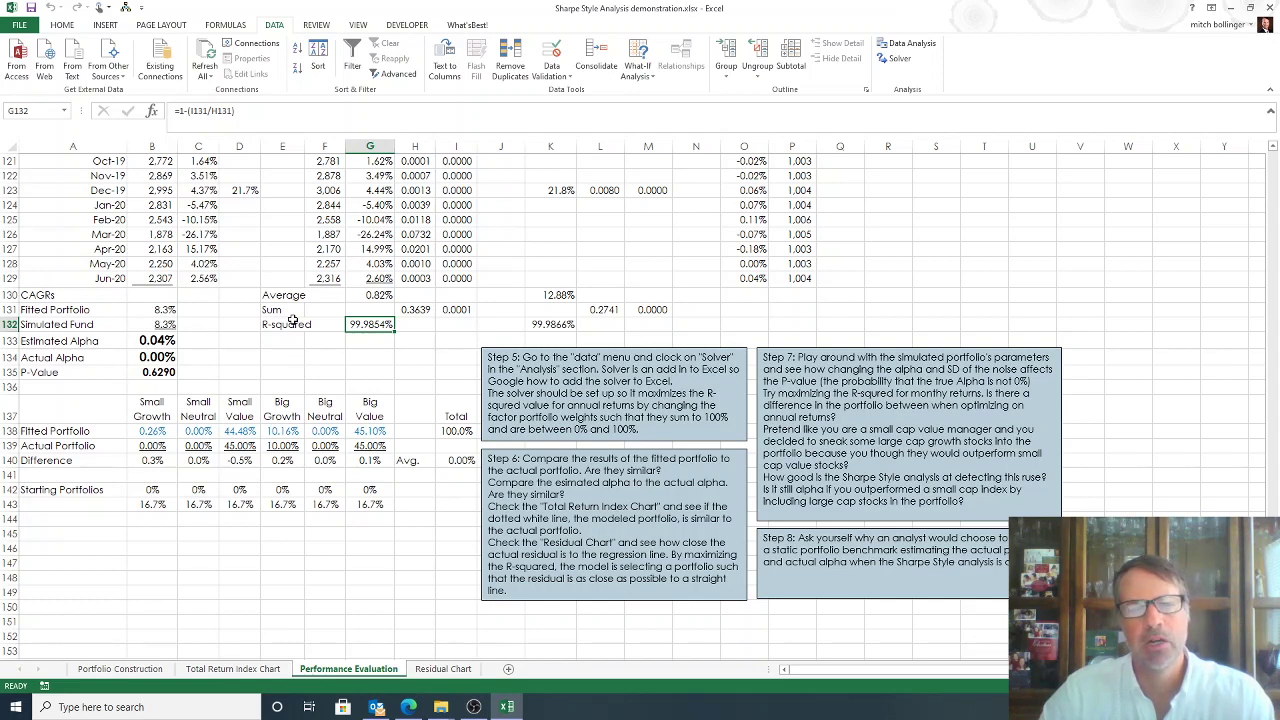
key("Right")
key("Right")
key("Right")
key("Right")
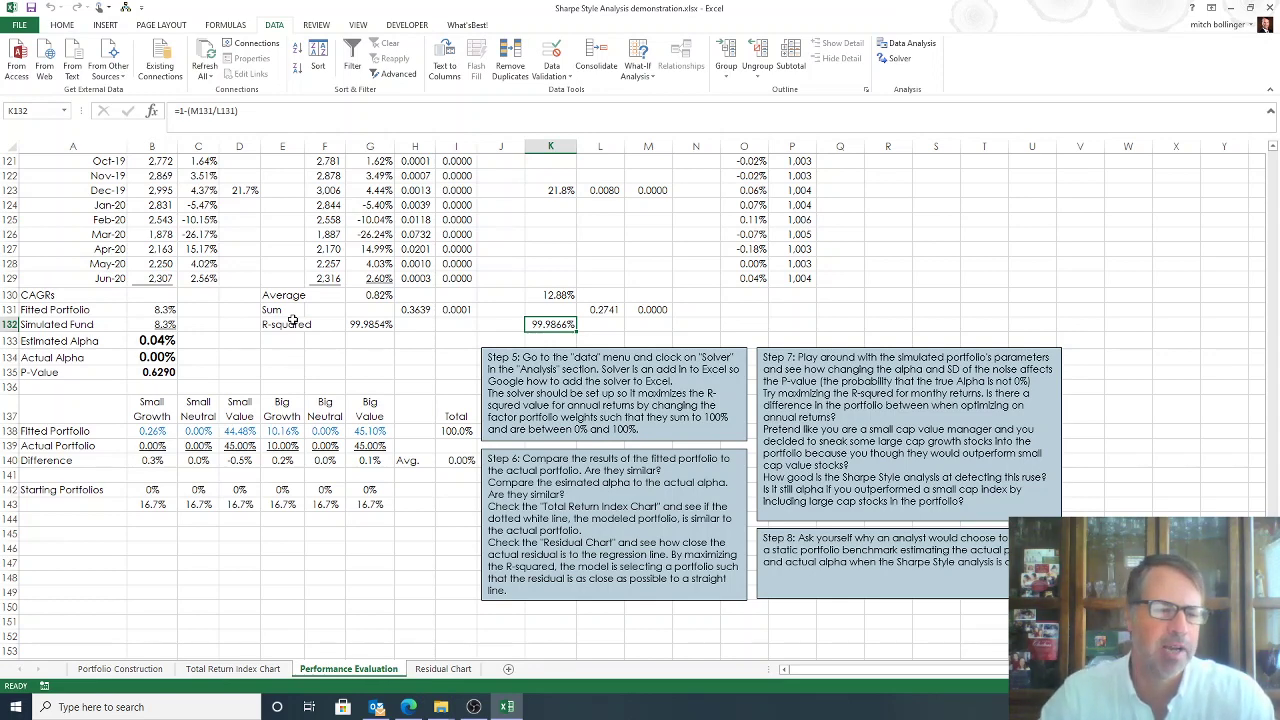
key("Left")
key("Down")
key("Down")
key("Left")
key("Down")
key("Left")
key("Down")
key("Down")
key("Left")
key("Left")
key("Left")
key("Left")
key("Left")
key("Left")
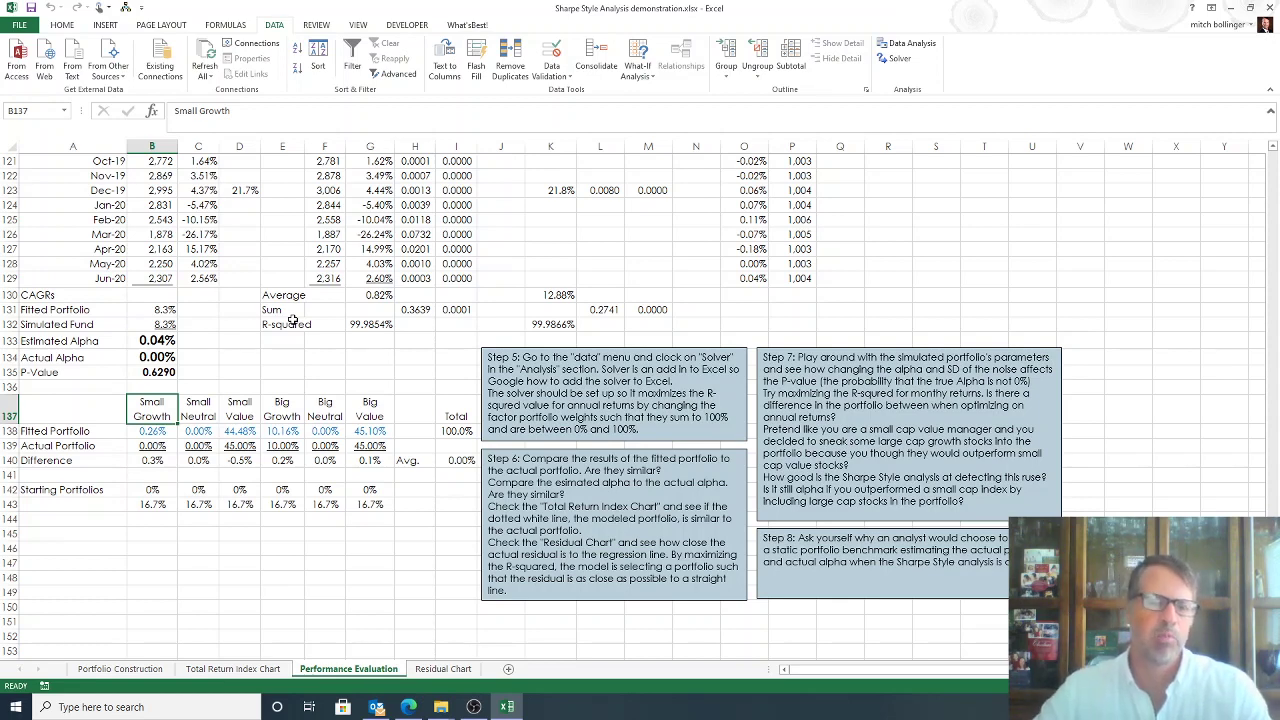
mouse_move(475, 711)
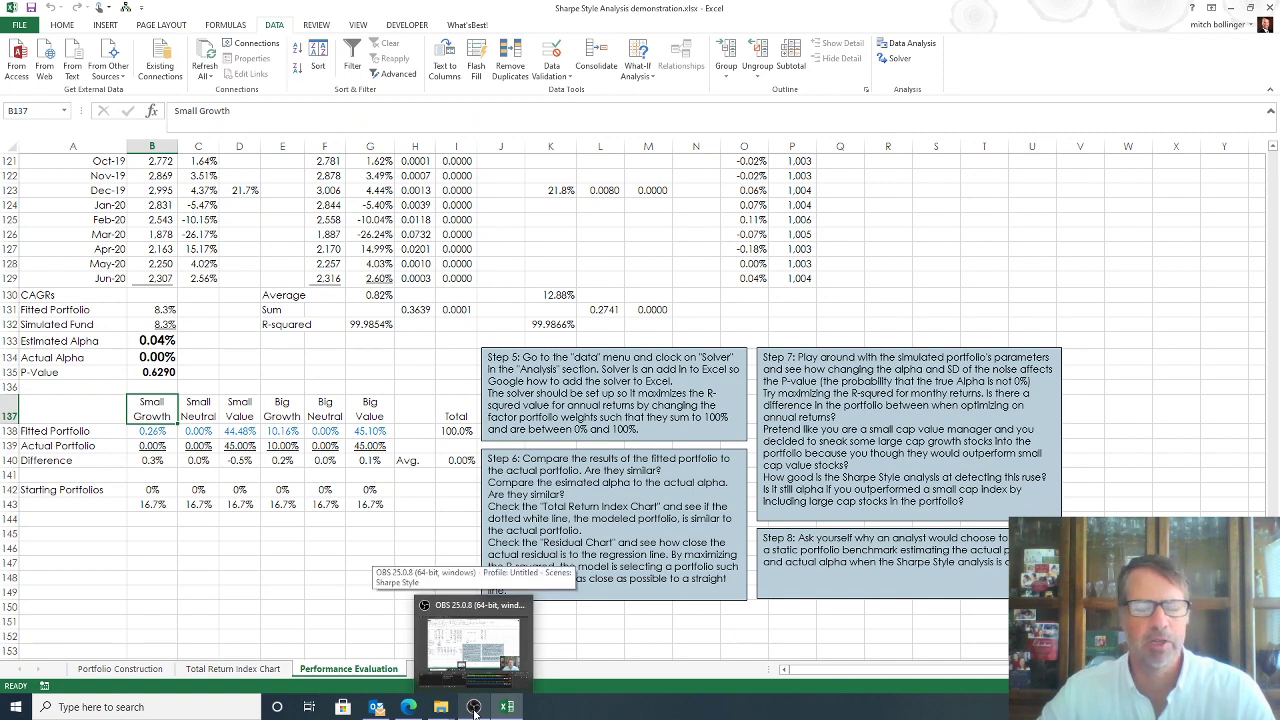
left_click(475, 711)
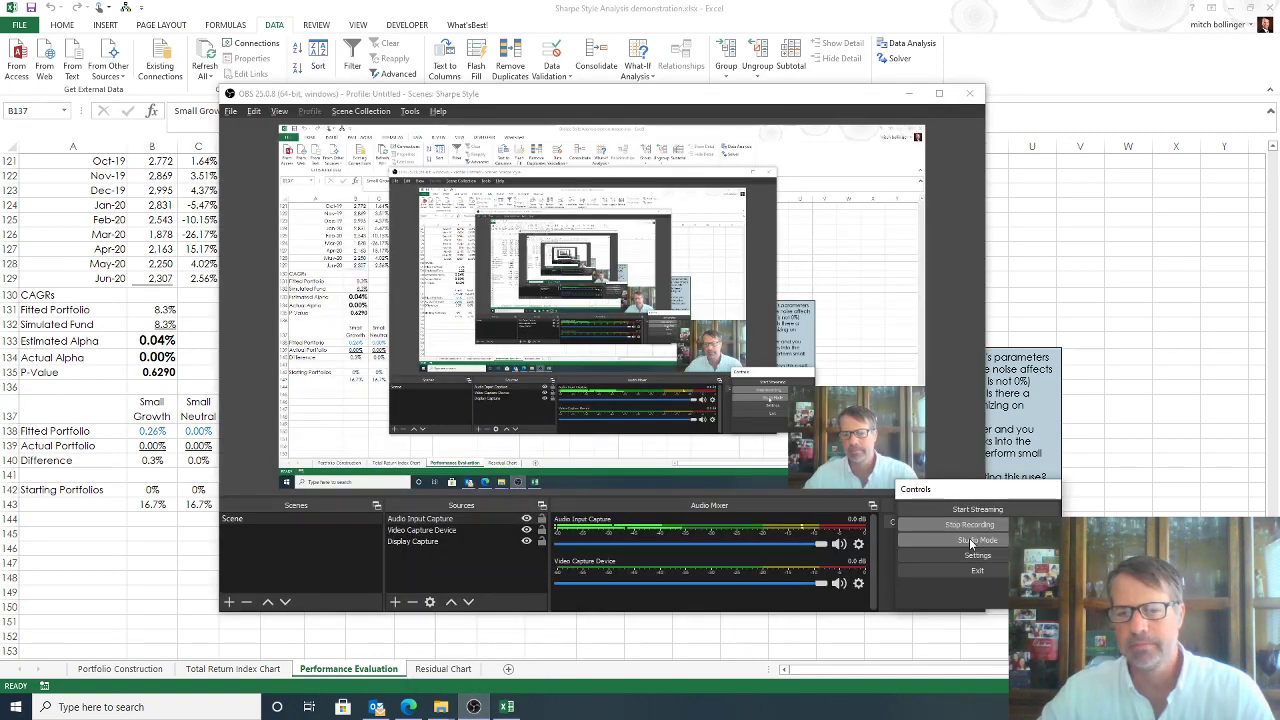